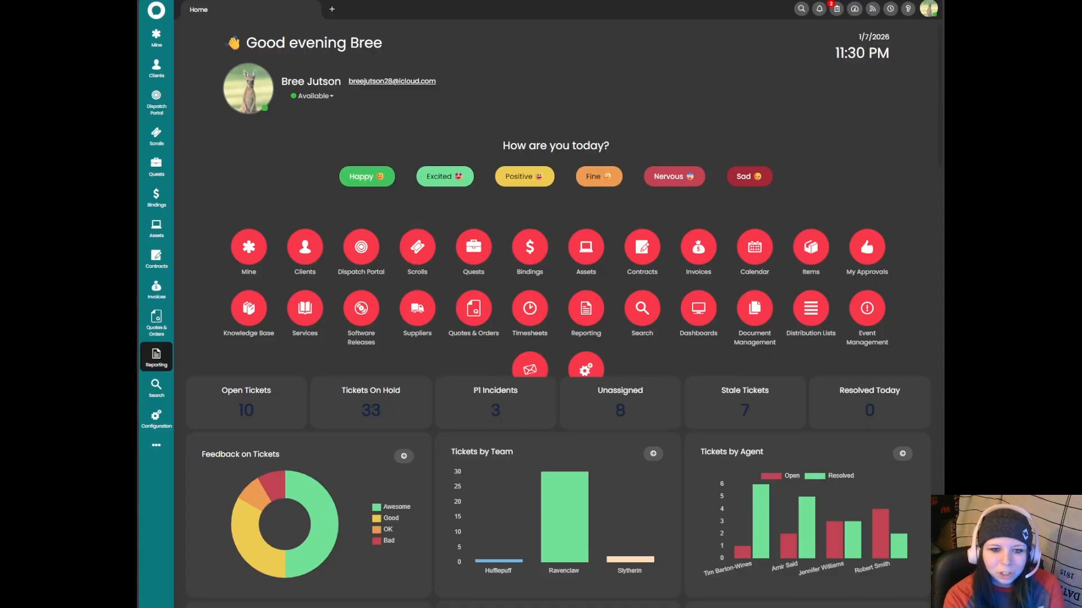
- Open the Scrolls area in the ticket area configuration and examine the filters applied to it
left_click(157, 417)
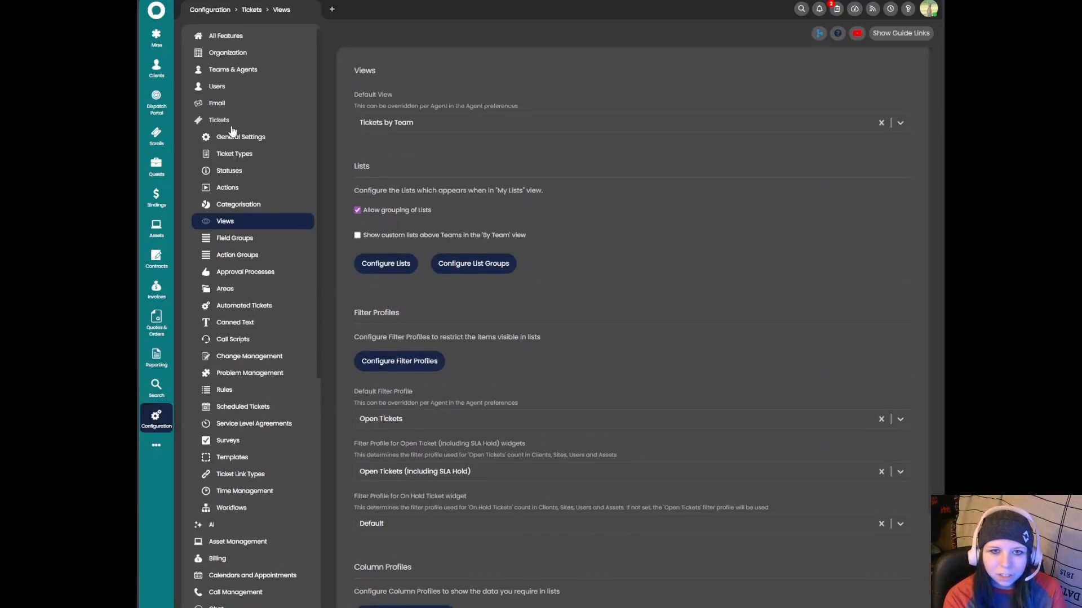
left_click(227, 289)
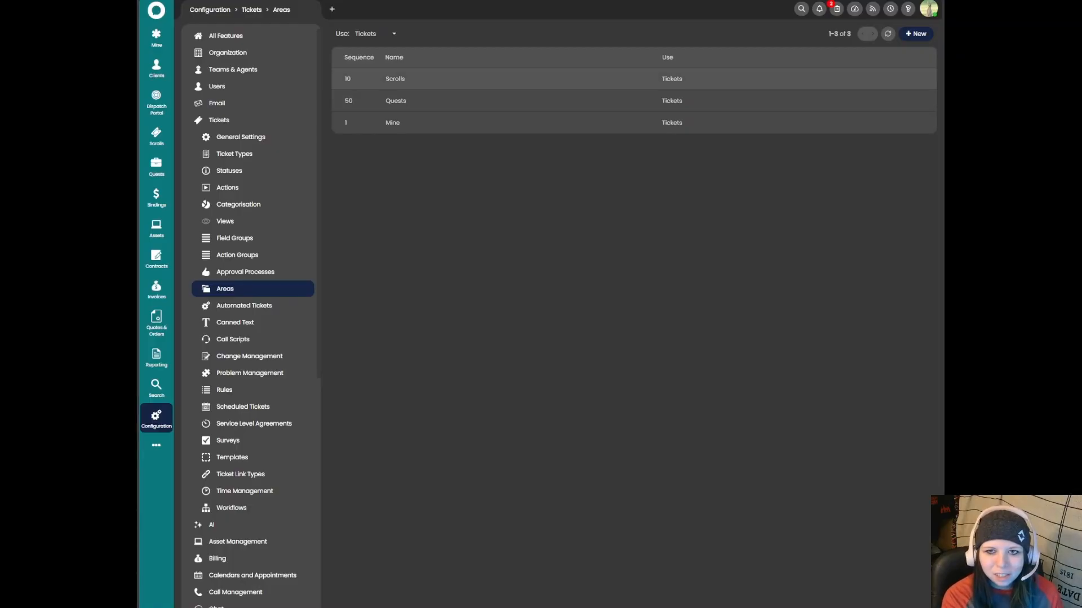
left_click(487, 84)
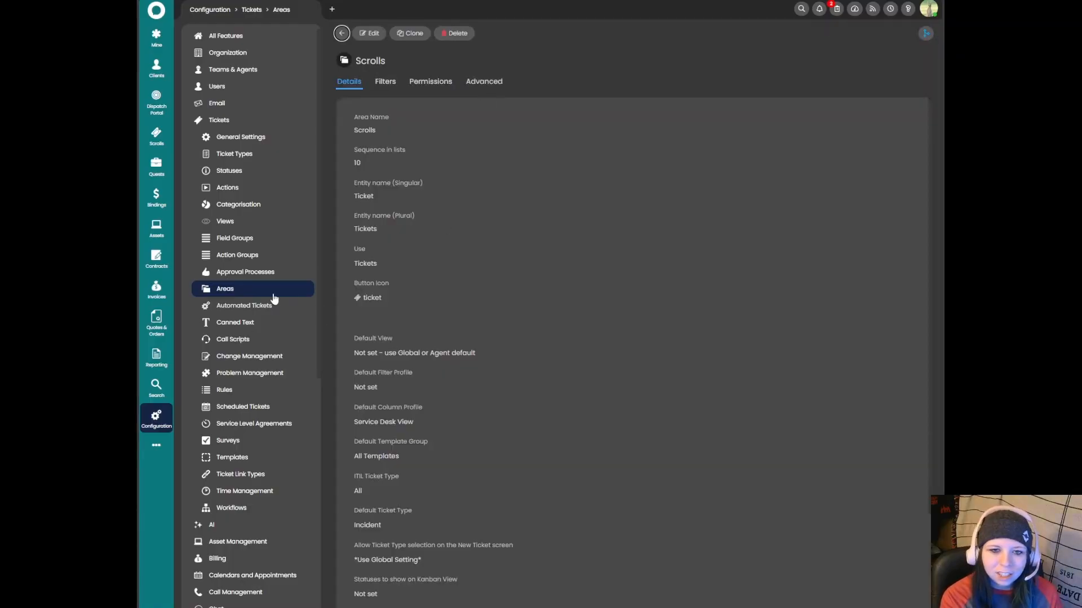
left_click(385, 81)
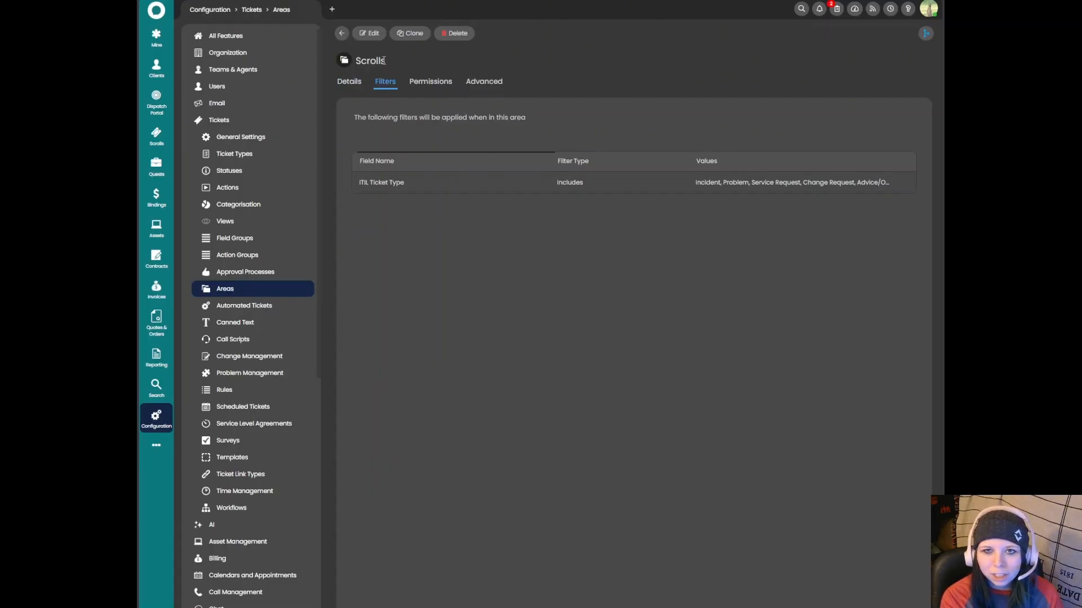
left_click_drag(384, 61, 357, 59)
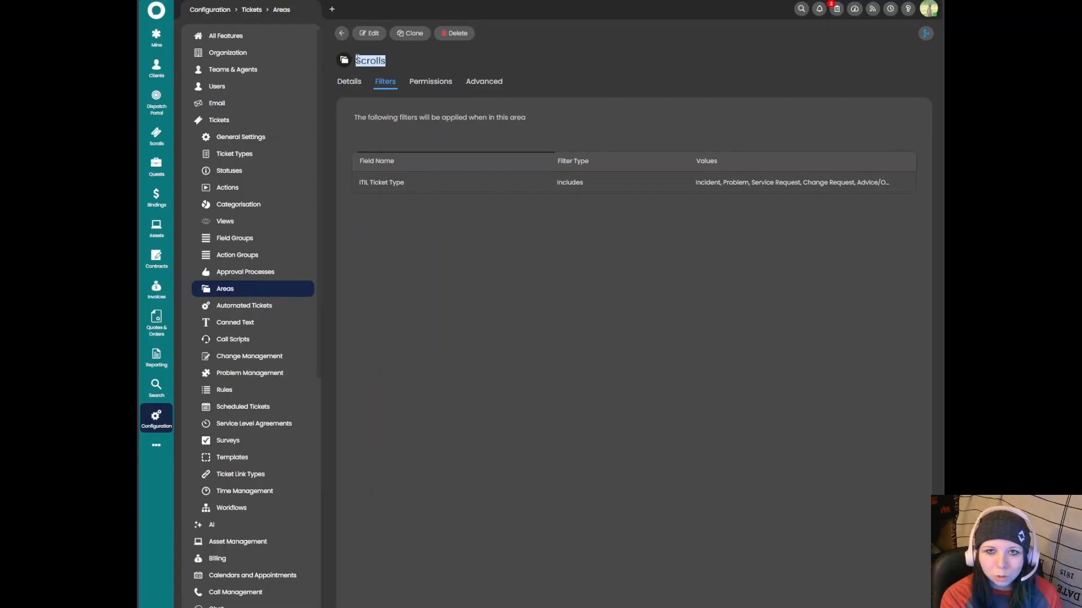
left_click(531, 61)
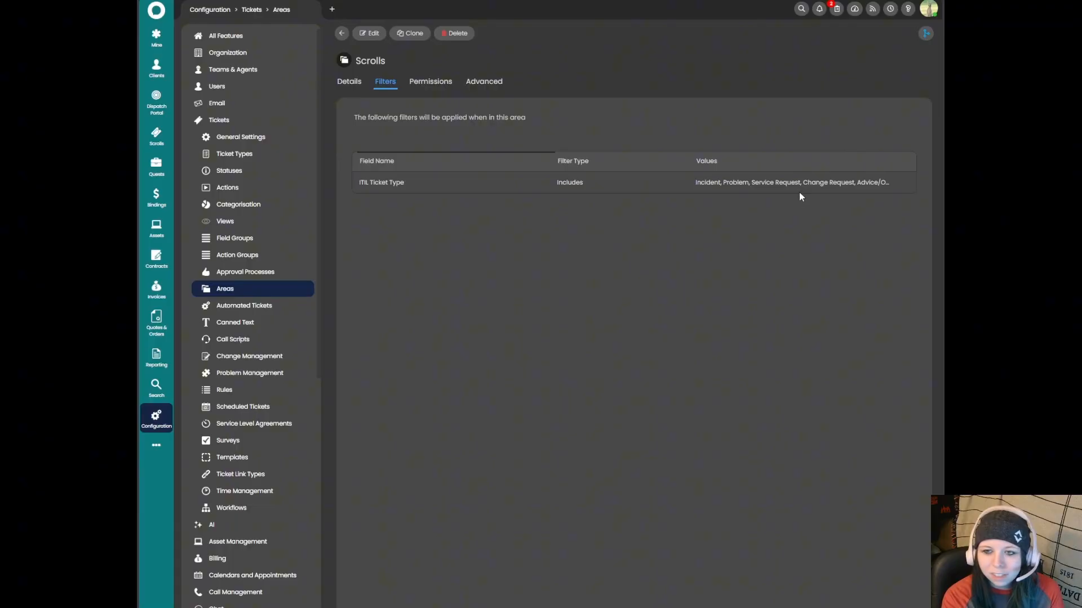
- Review the Scrolls area's details, including its area name and button icon
left_click(349, 81)
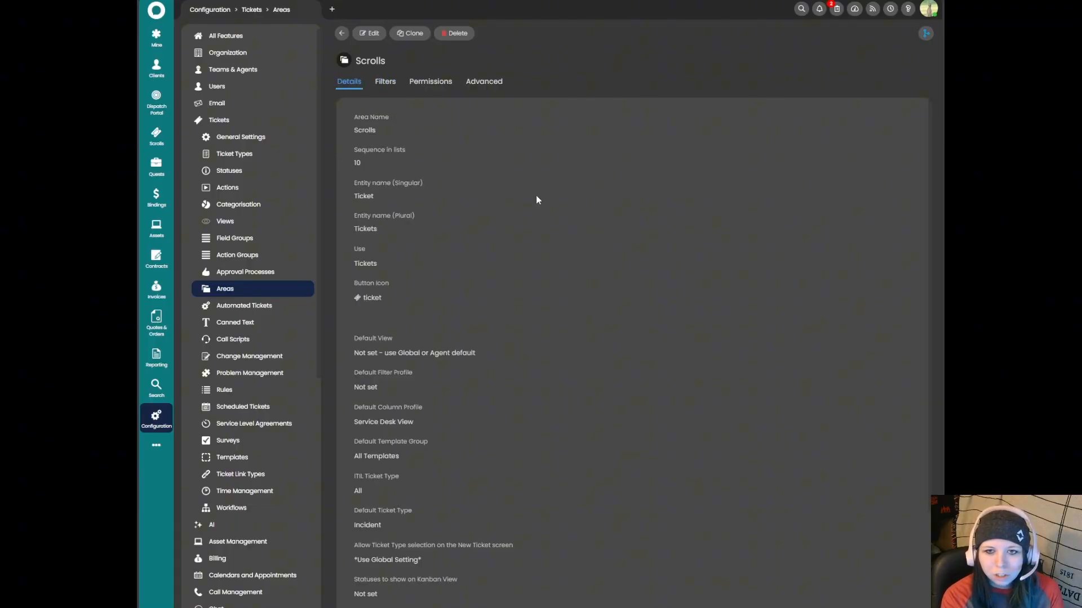
double_click(367, 131)
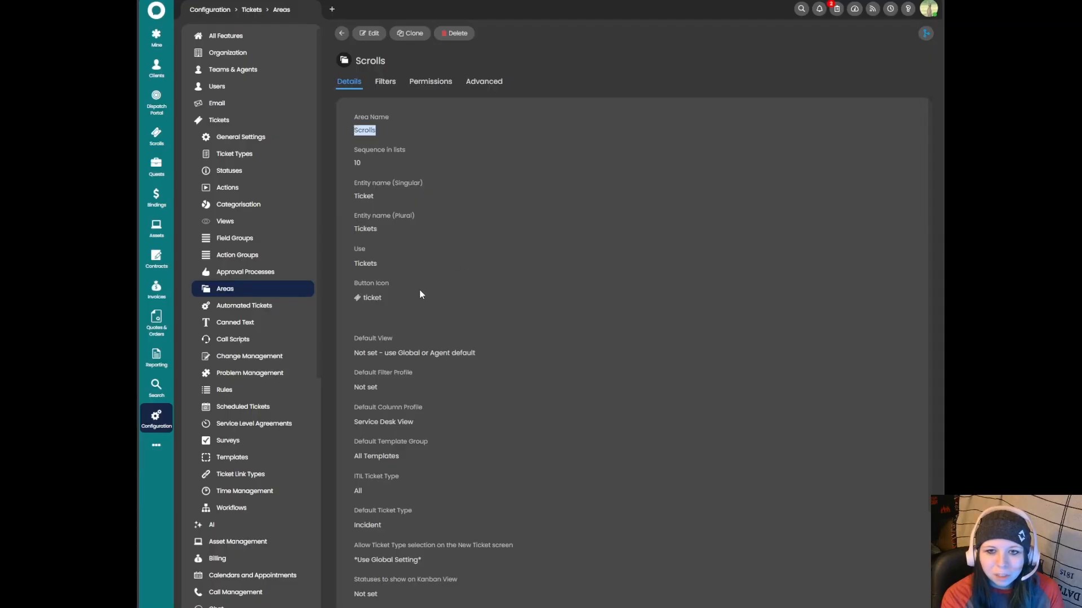
left_click_drag(399, 298, 349, 304)
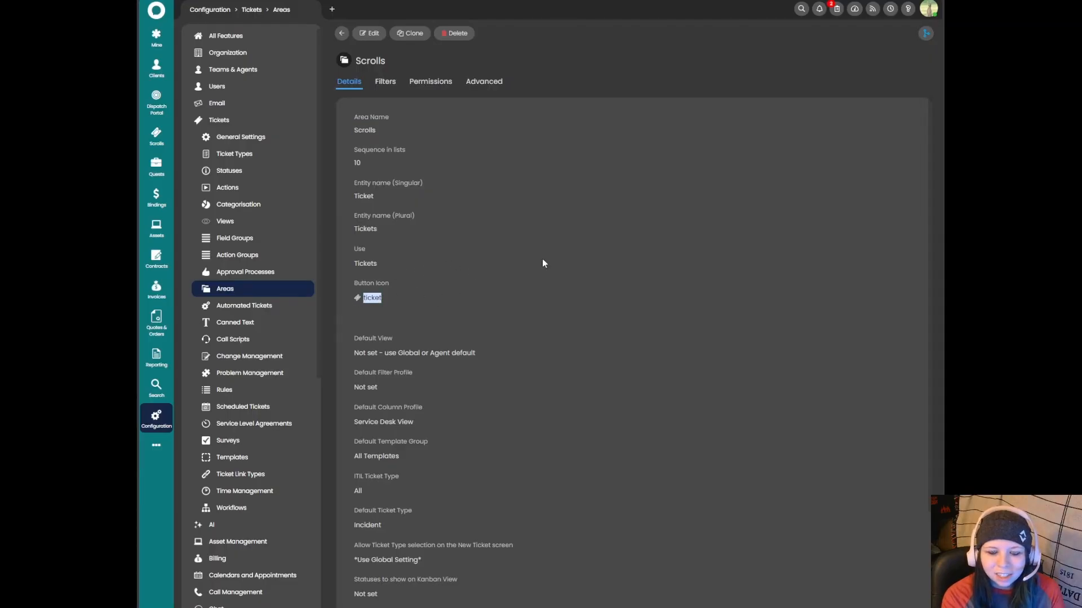
scroll(510, 345, "down", 3)
scroll(507, 337, "up", 3)
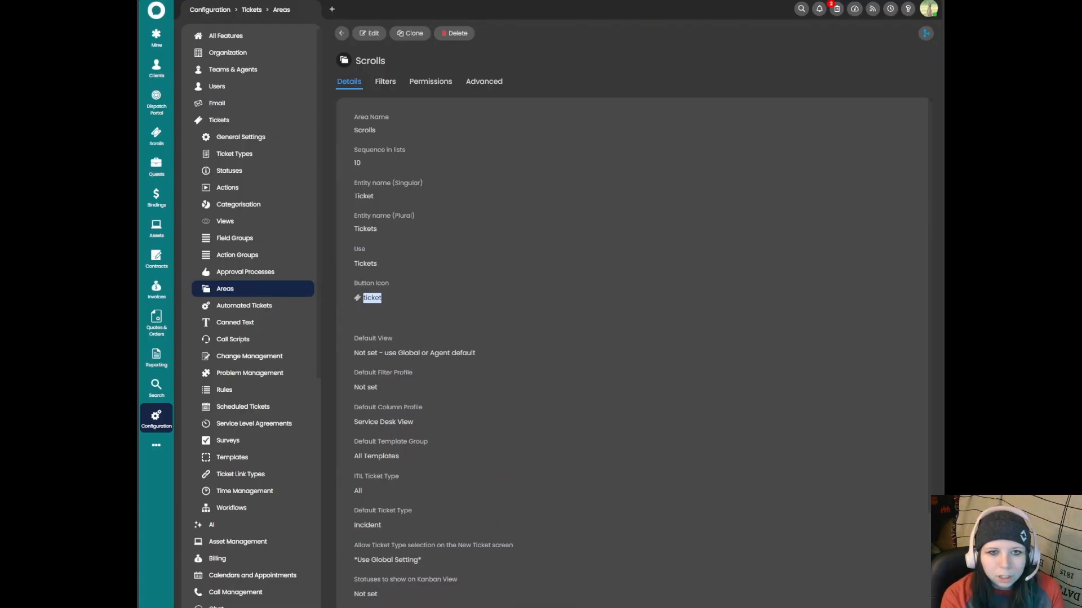
- Browse the Scrolls, Contracts, Bindings and Quests areas, and return to Scrolls
left_click(156, 135)
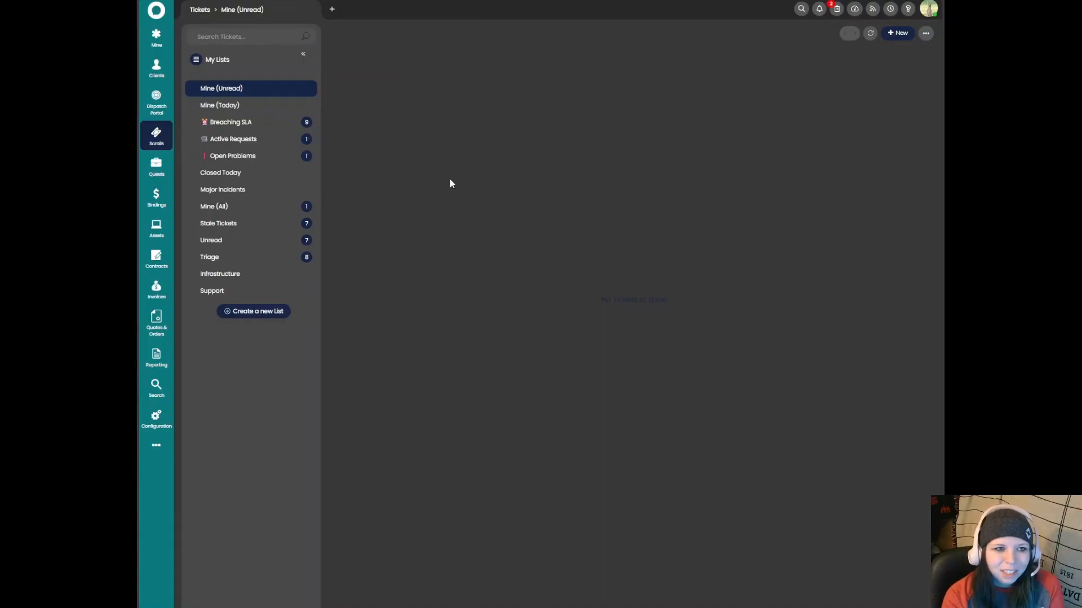
left_click(156, 259)
left_click(156, 197)
left_click(156, 166)
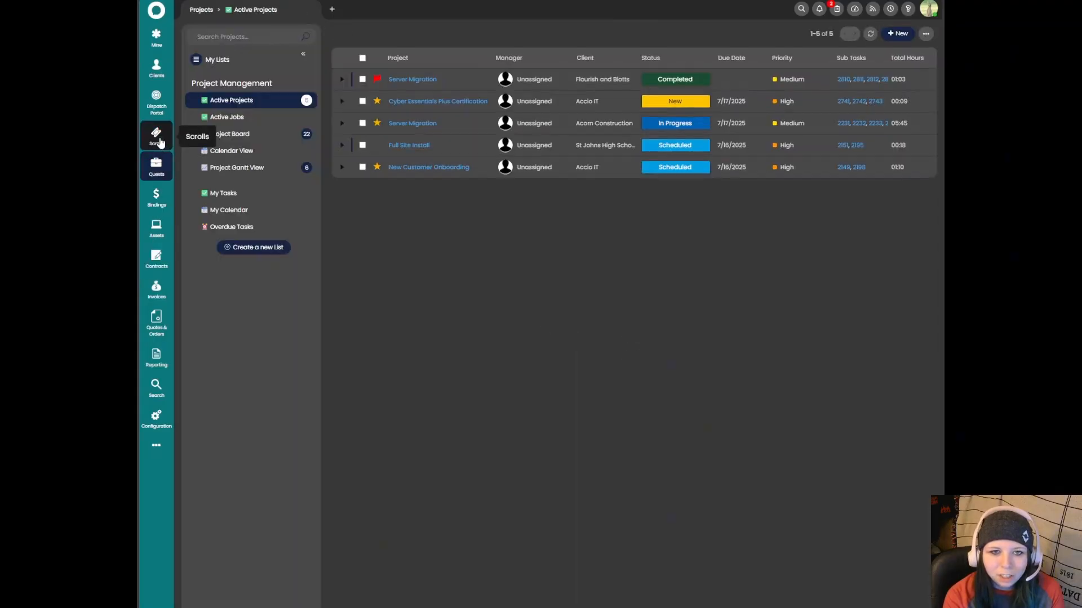
left_click(159, 143)
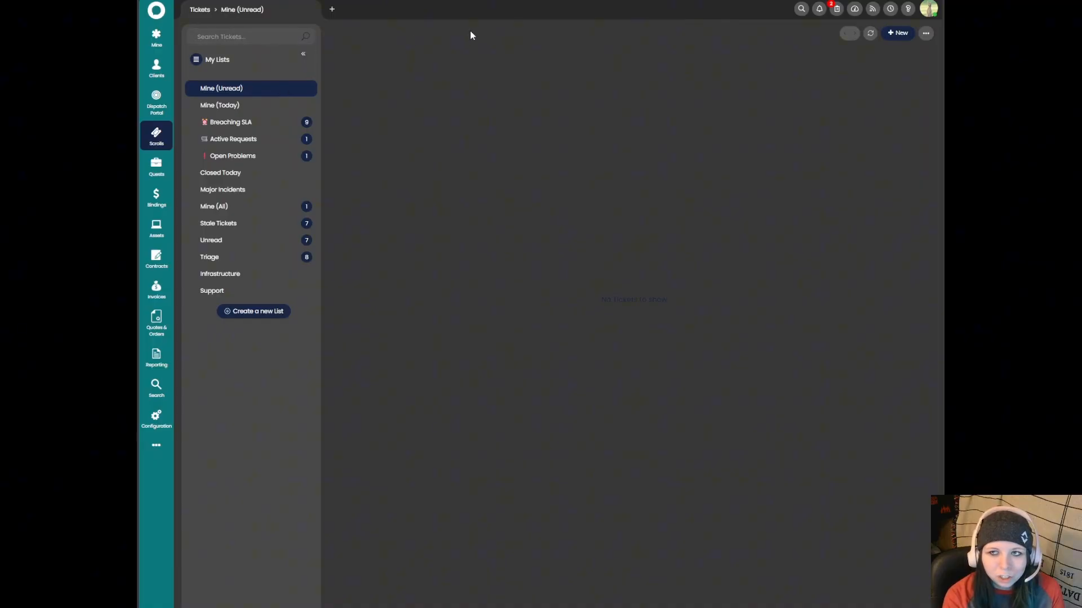
- View the category options of the global search, and find ticket 12927 through the ticket search in Scrolls
left_click(801, 9)
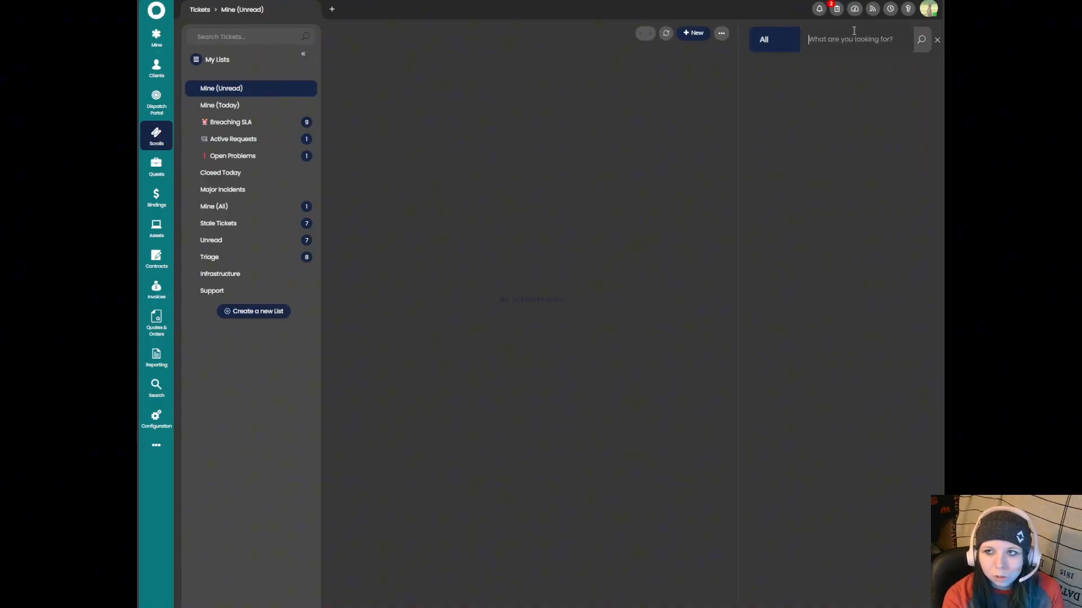
left_click(764, 39)
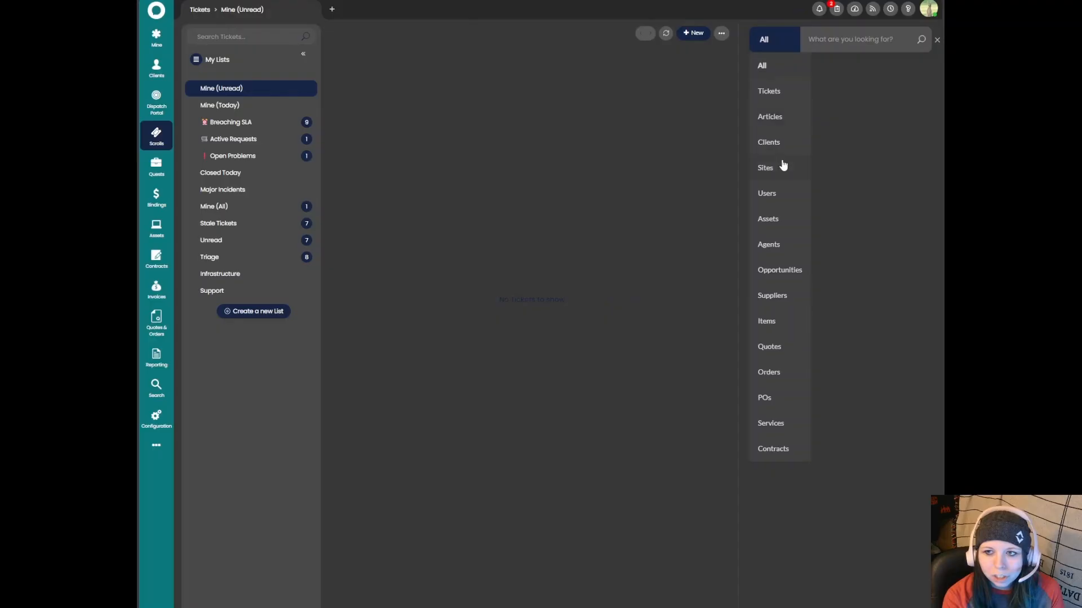
left_click(867, 108)
left_click(937, 39)
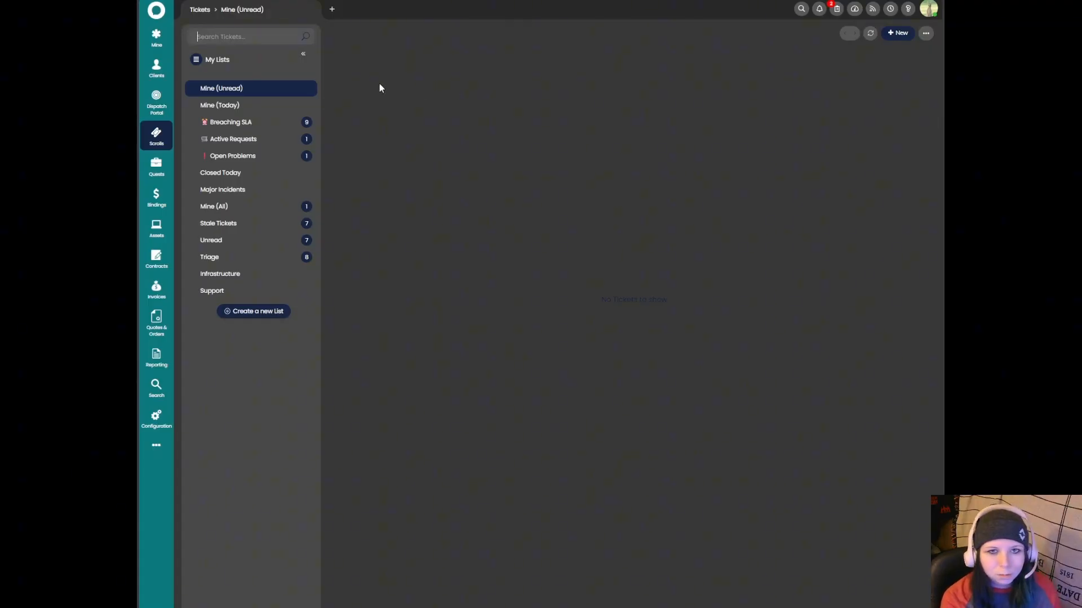
type("12927")
key("Return")
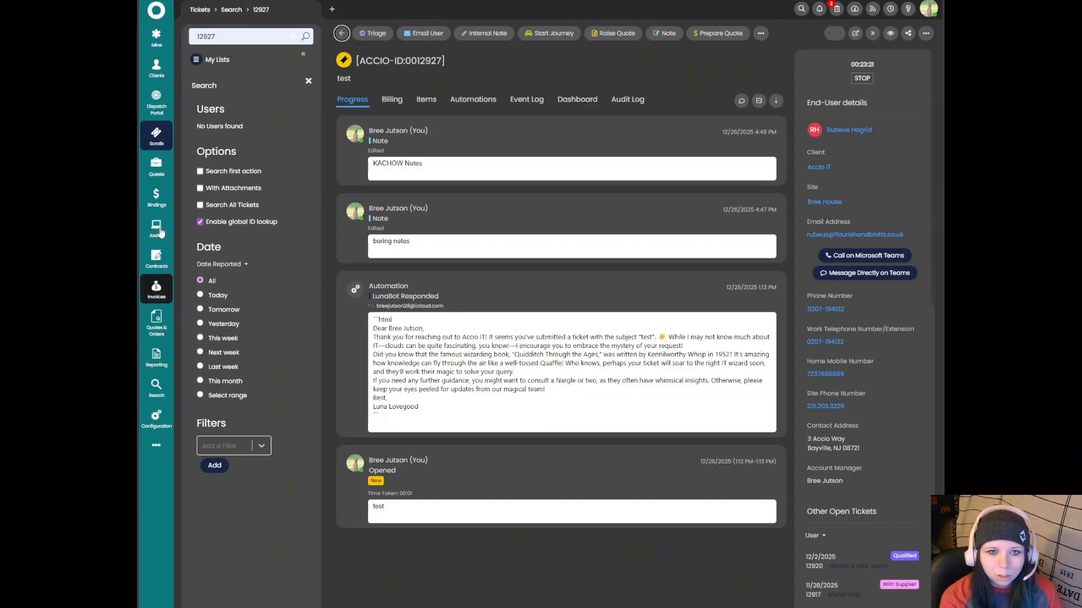
- Visit the Assets, Quotes & Orders and Reporting areas
left_click(156, 227)
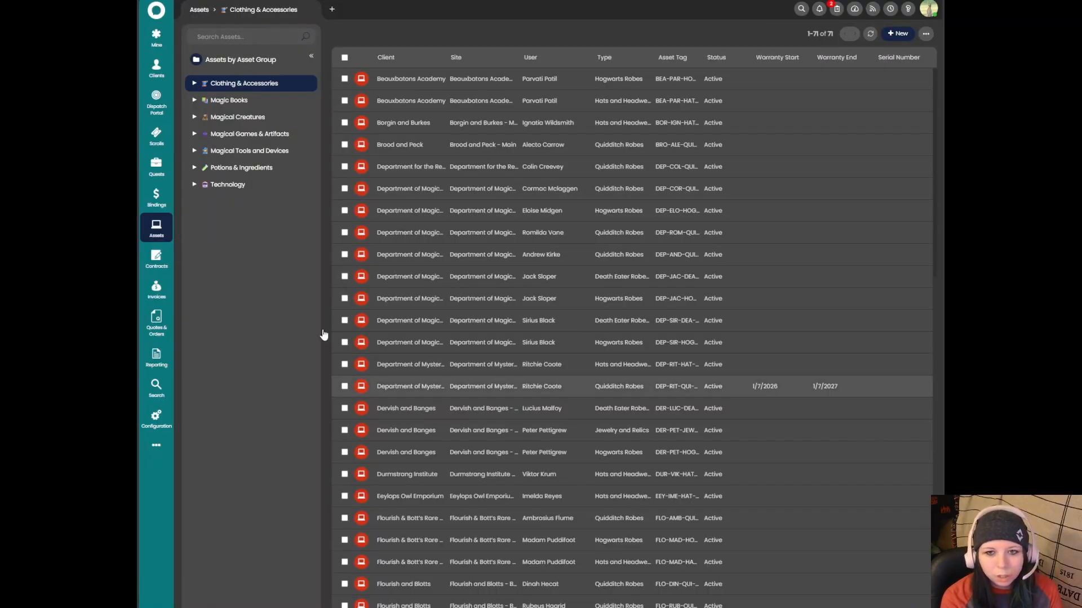
left_click(169, 317)
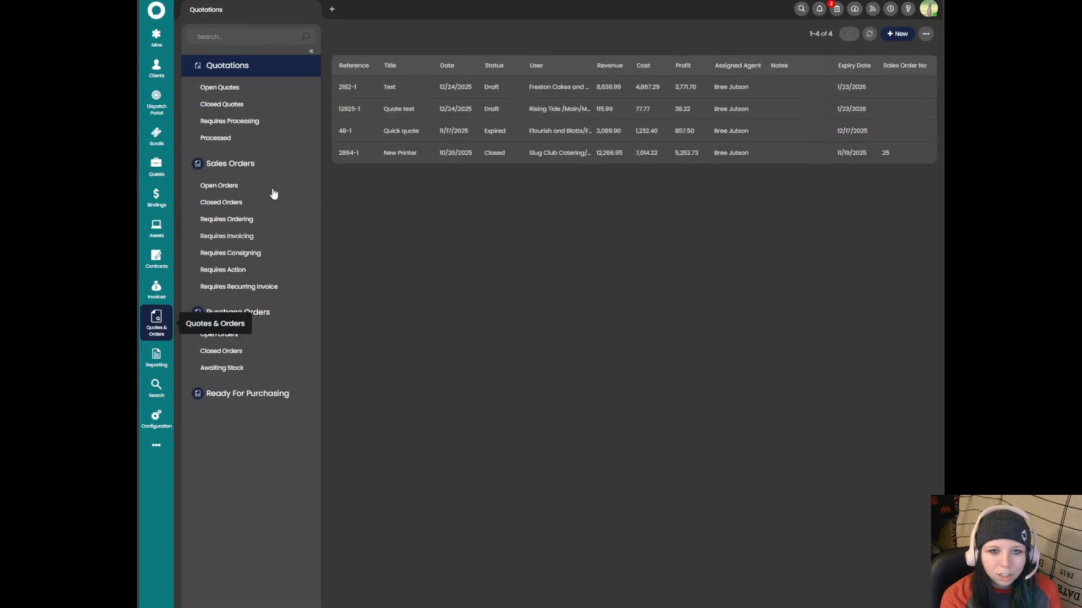
left_click(169, 359)
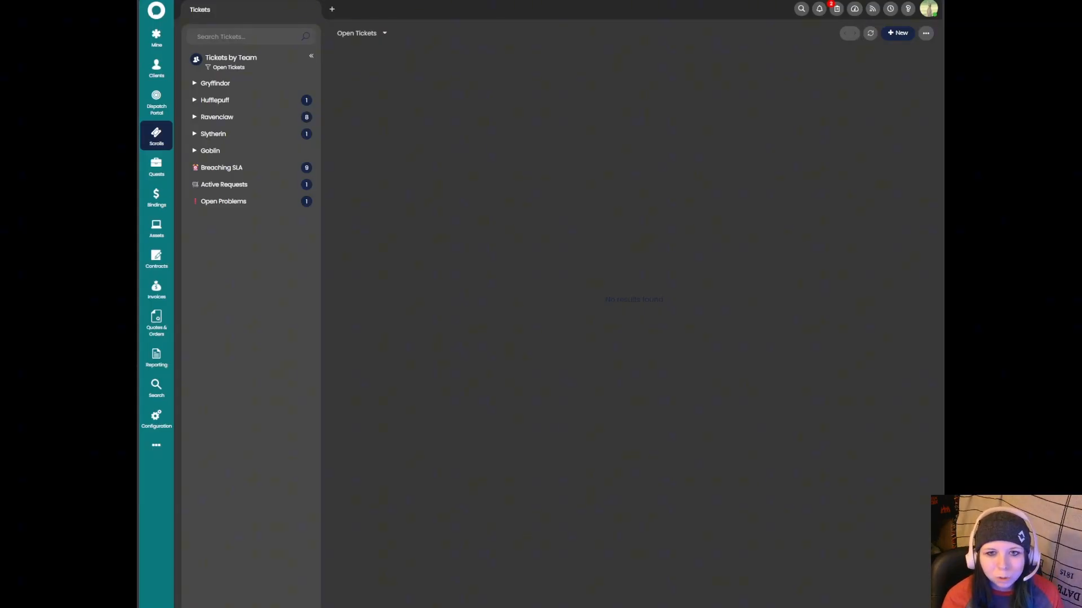
- Show the Ravenclaw team's open tickets in Tile View
left_click(237, 117)
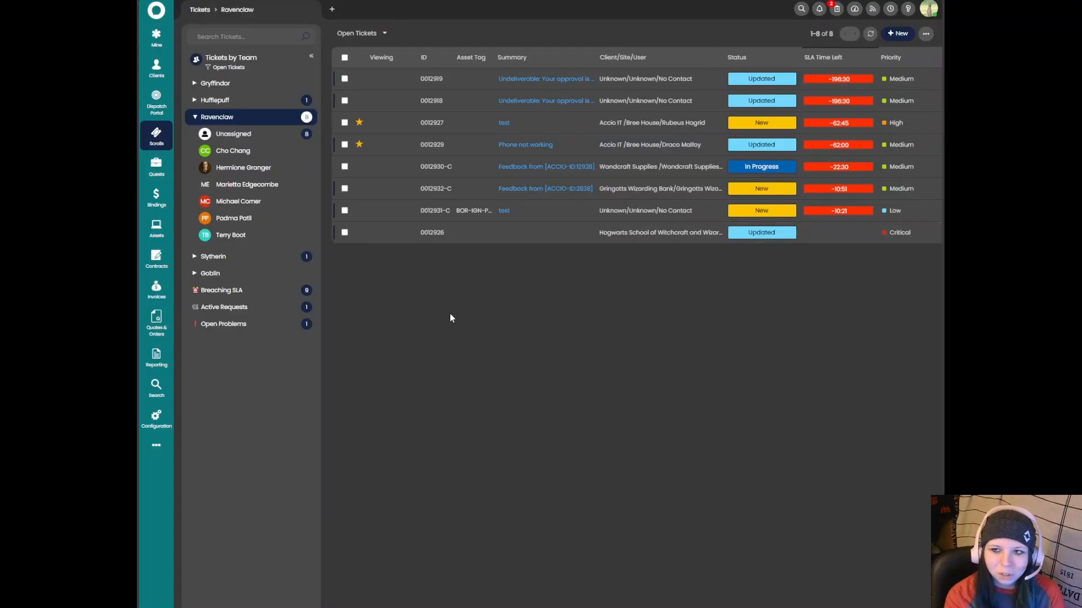
left_click(926, 34)
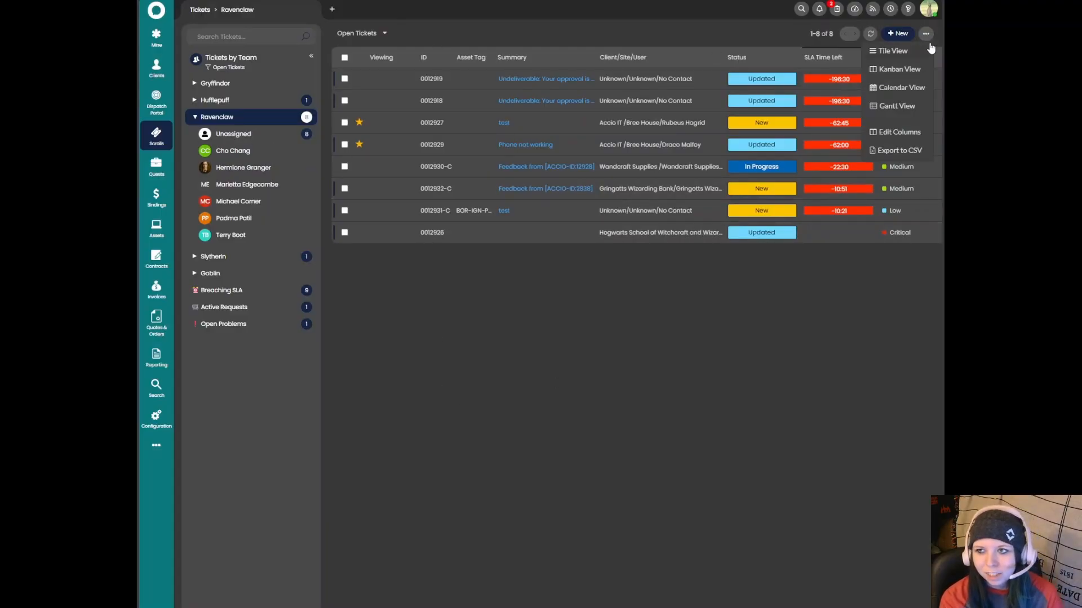
left_click(923, 54)
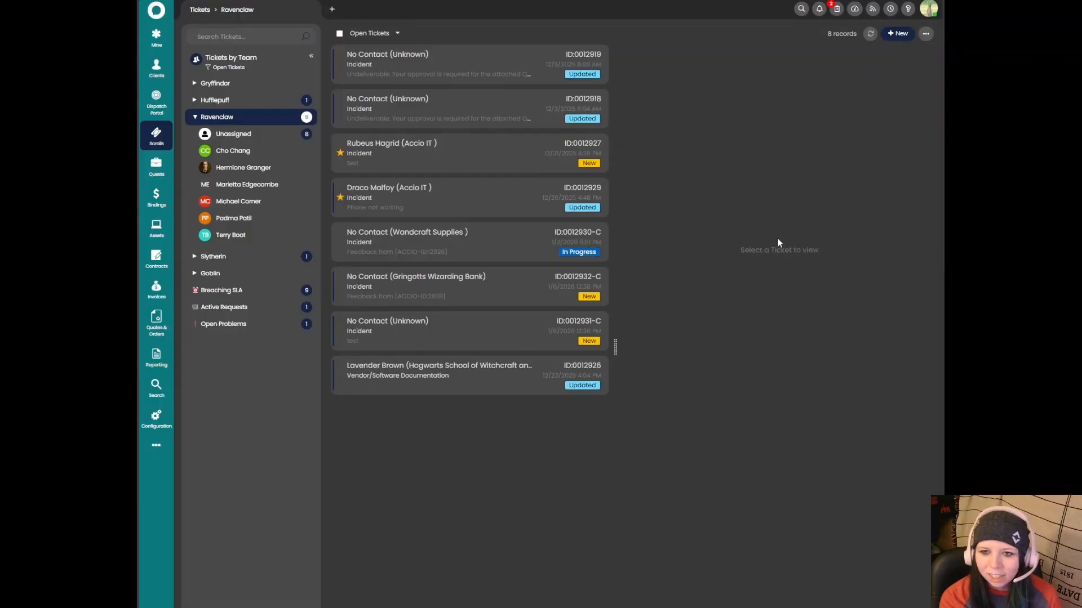
- Preview tickets 0012919, 0012927 and 0012930-C from the tile list, and close the preview
left_click(473, 78)
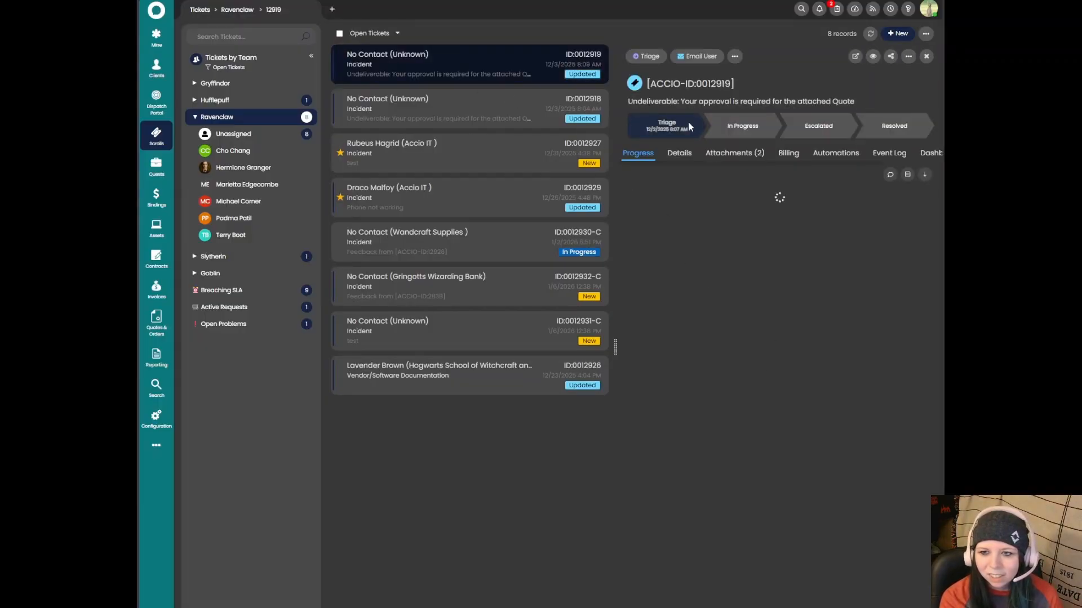
scroll(776, 277, "down", 10)
scroll(776, 278, "up", 10)
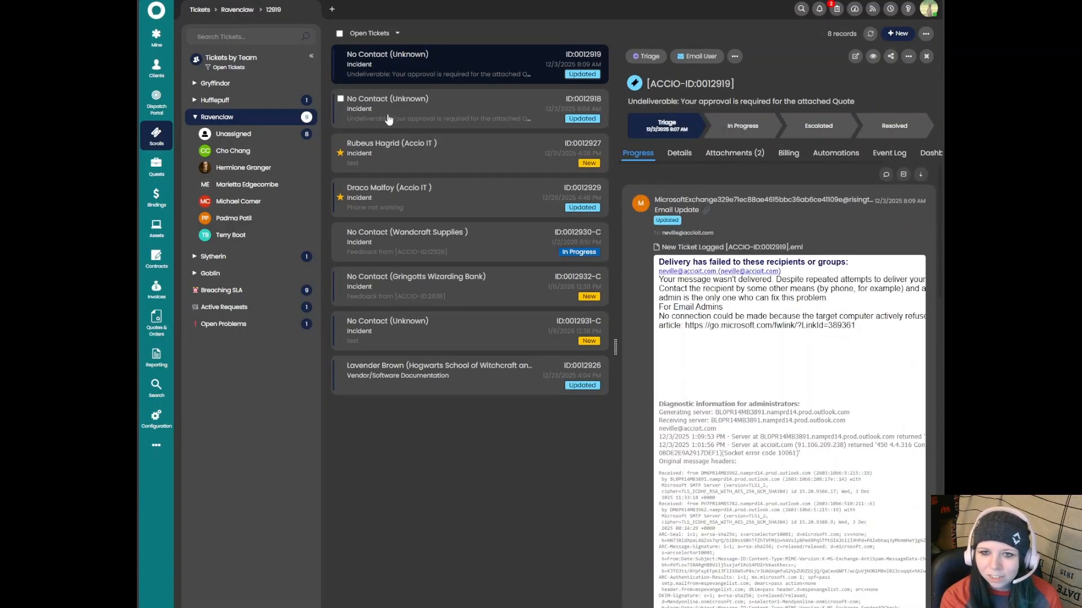
left_click(405, 155)
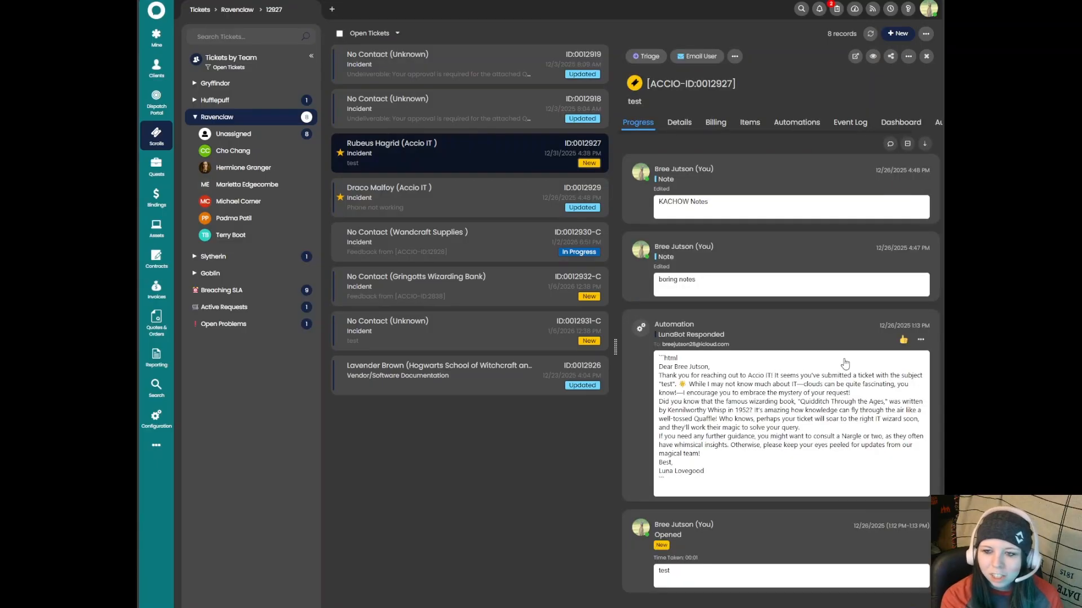
left_click(476, 251)
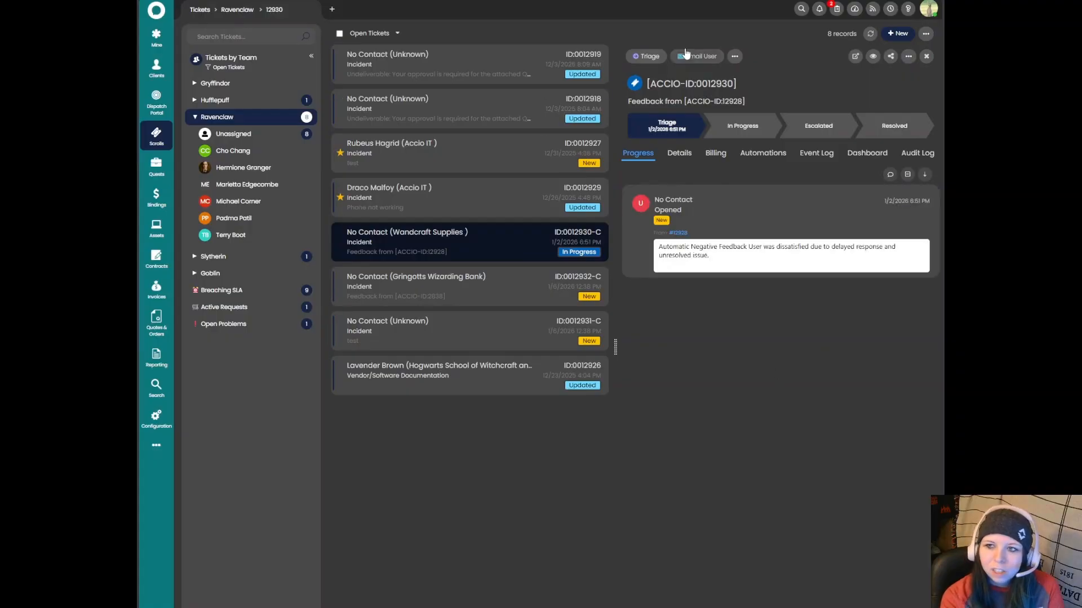
left_click(926, 56)
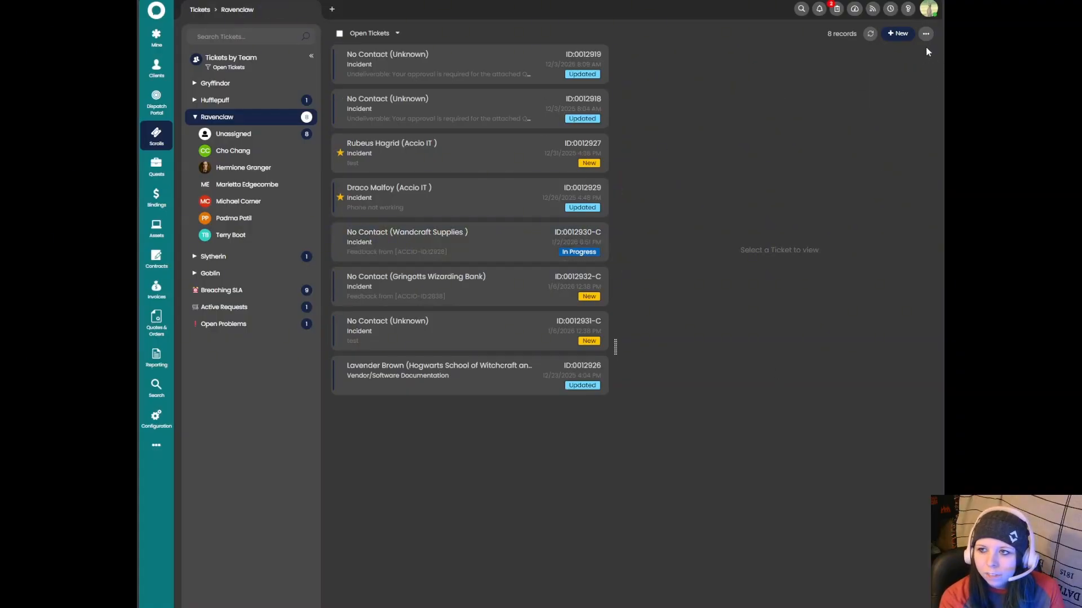
- Switch the tickets to Kanban View and move tickets 0012932-C and 0012918 into In Progress
left_click(926, 33)
left_click(907, 70)
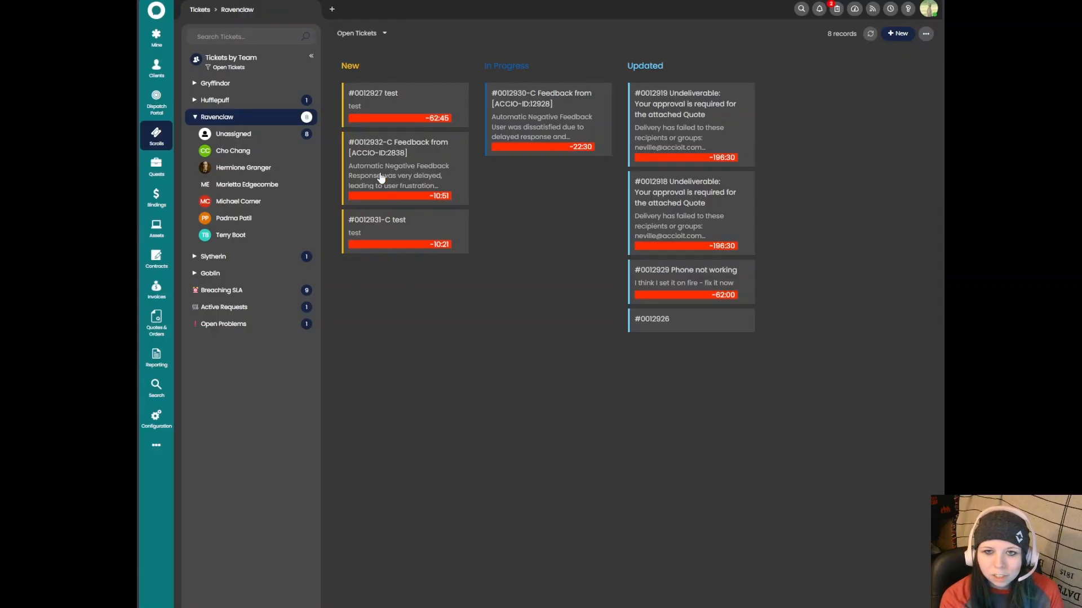
left_click_drag(429, 162, 569, 191)
left_click_drag(685, 220, 564, 293)
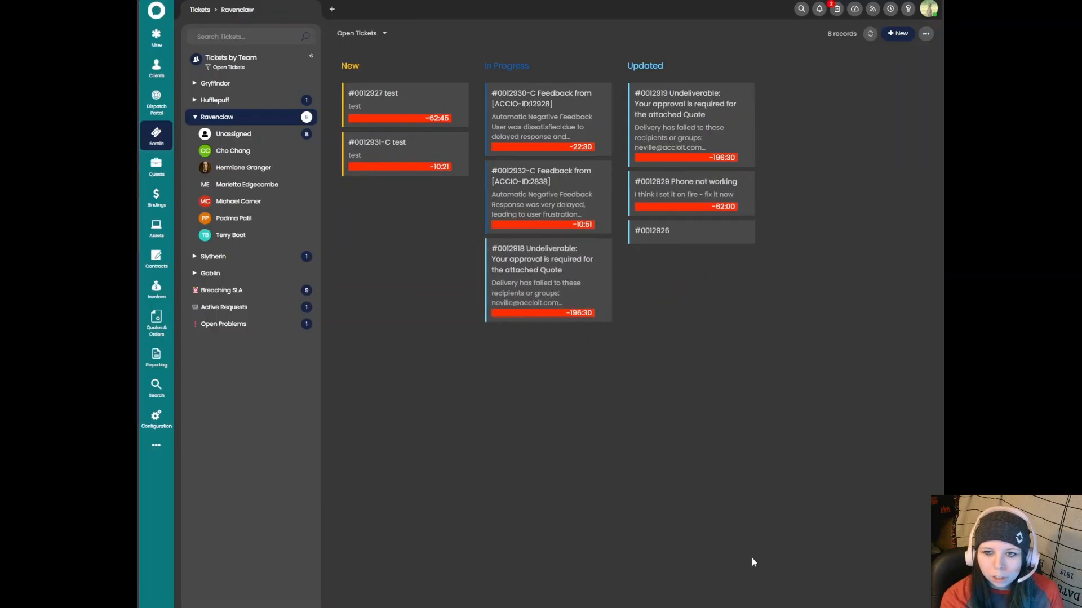
- Check the options available for the Kanban board and switch the Ravenclaw tickets to Table View
left_click(926, 35)
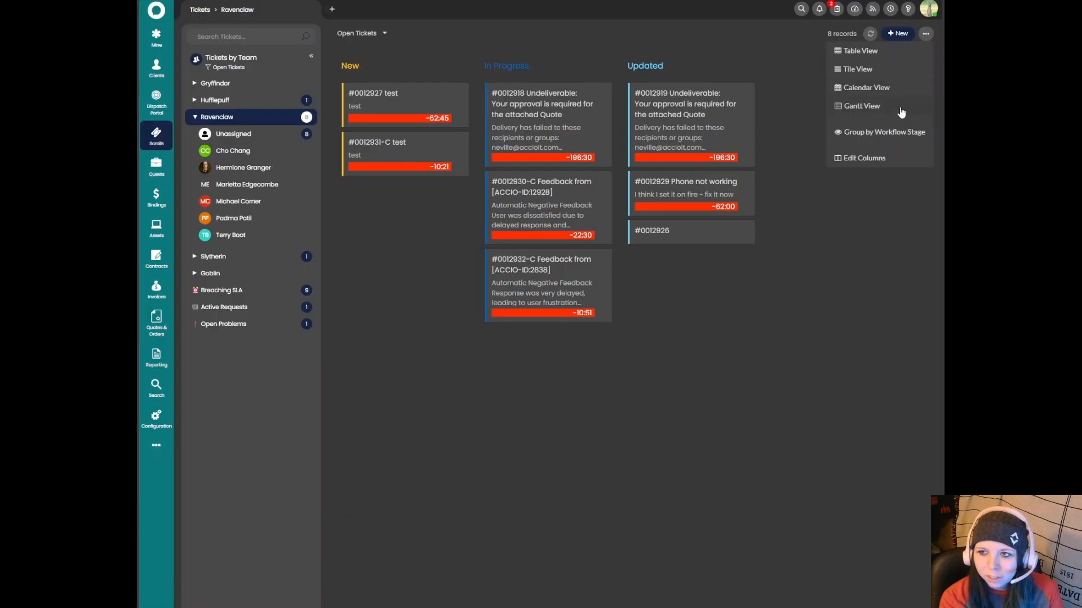
mouse_move(925, 38)
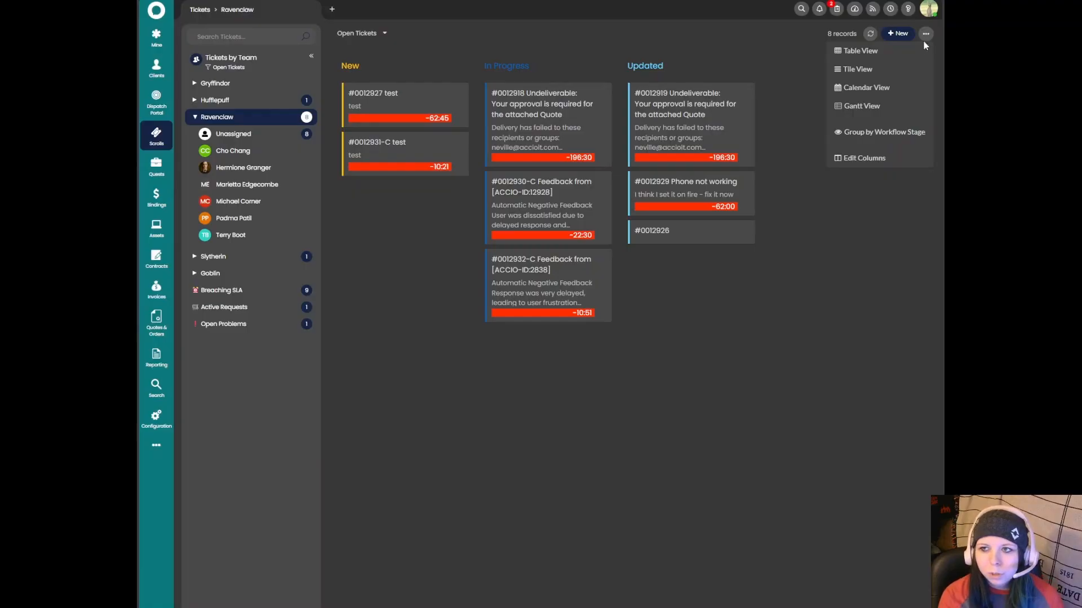
left_click(859, 50)
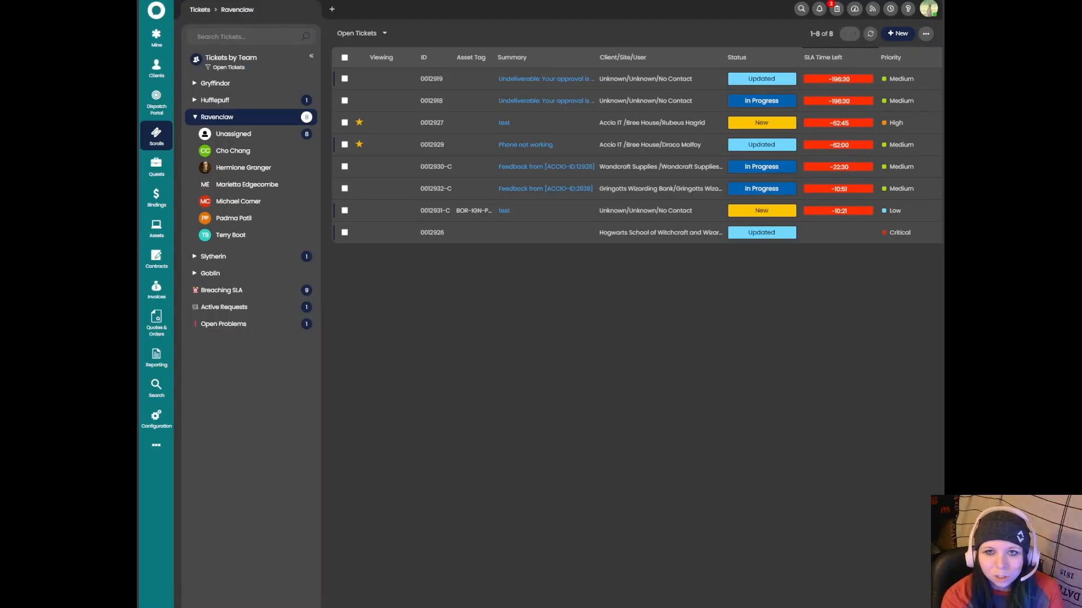
- Filter the Ravenclaw list by Closed Tickets, and change the filter profile to Open Tickets (Including SLA Hold)
left_click(361, 33)
left_click(374, 67)
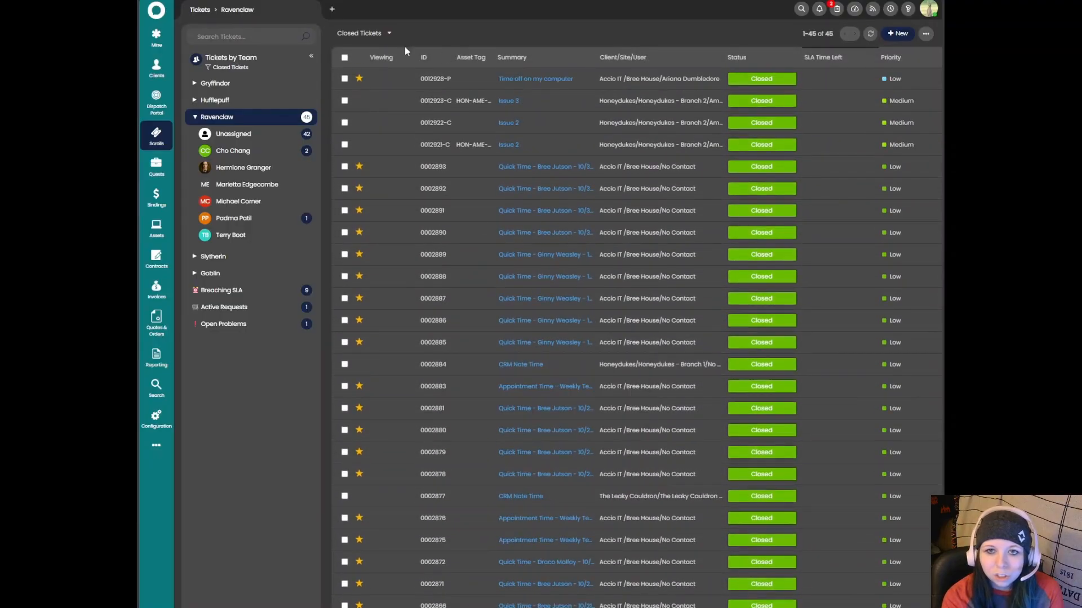
left_click(385, 34)
left_click(415, 106)
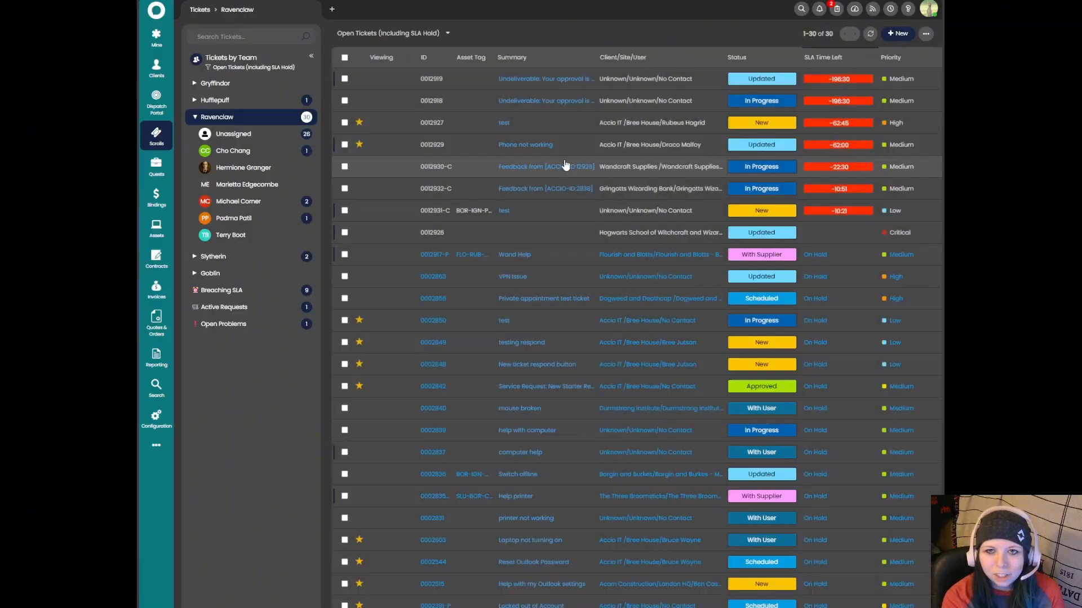
- List the Incident tickets in the Tickets by Type view and check which filter profiles are available
mouse_move(565, 164)
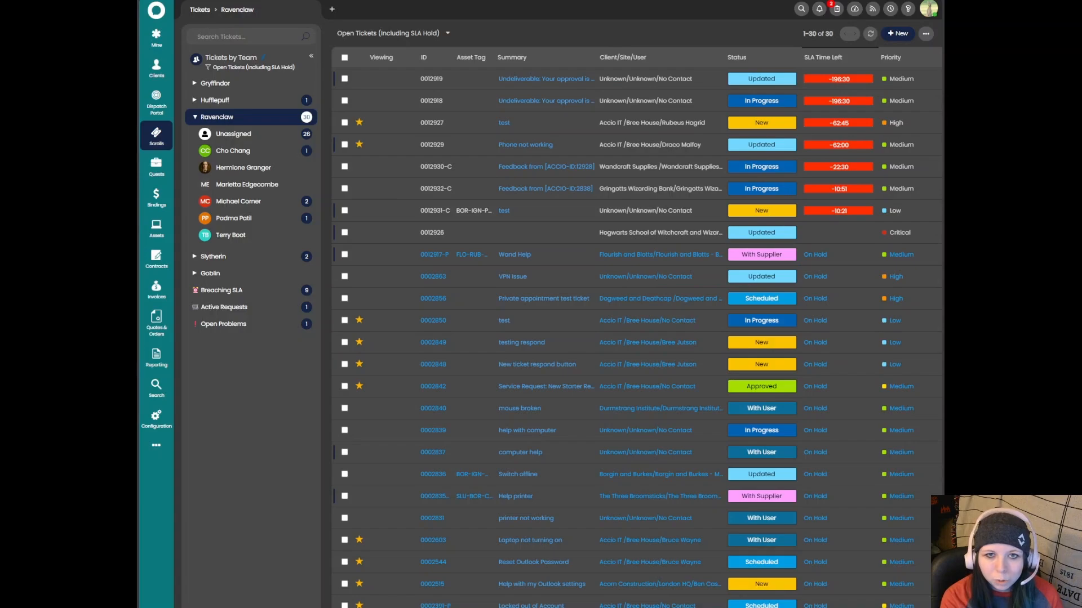
left_click(231, 57)
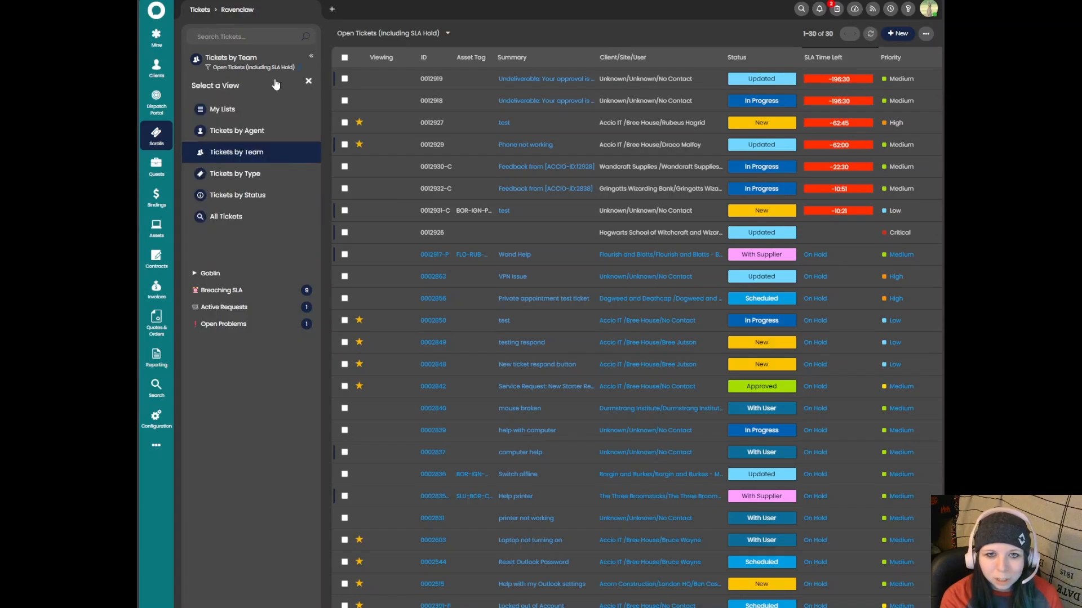
left_click(234, 173)
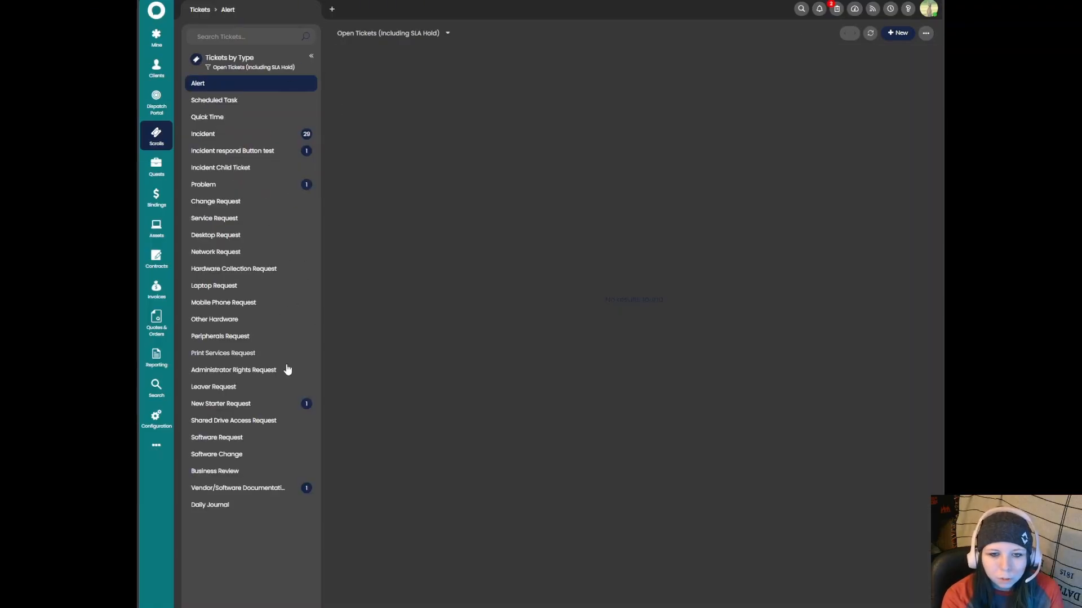
left_click(256, 136)
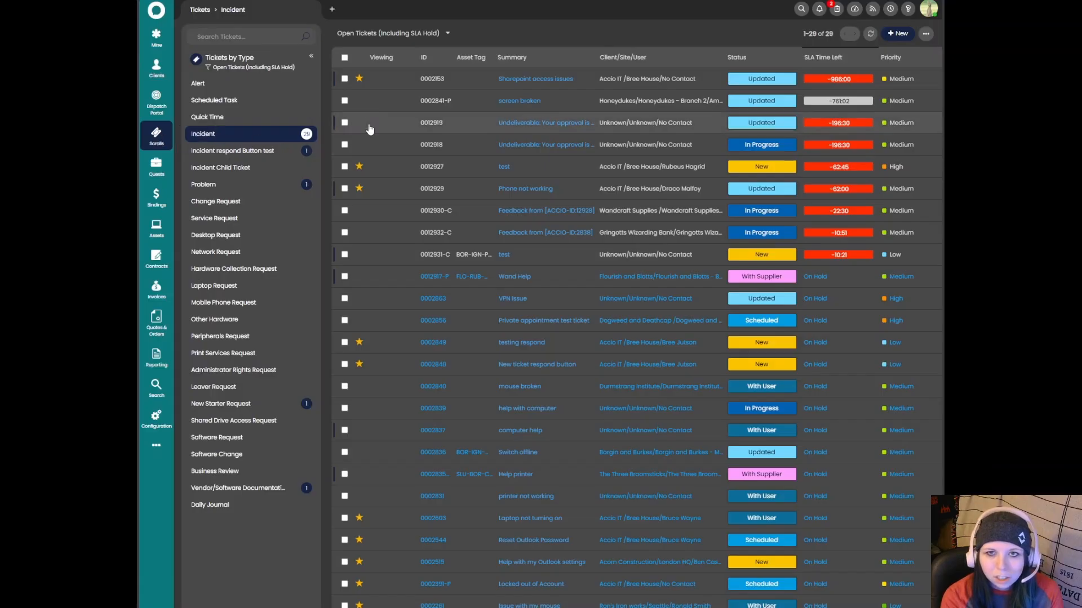
left_click(392, 35)
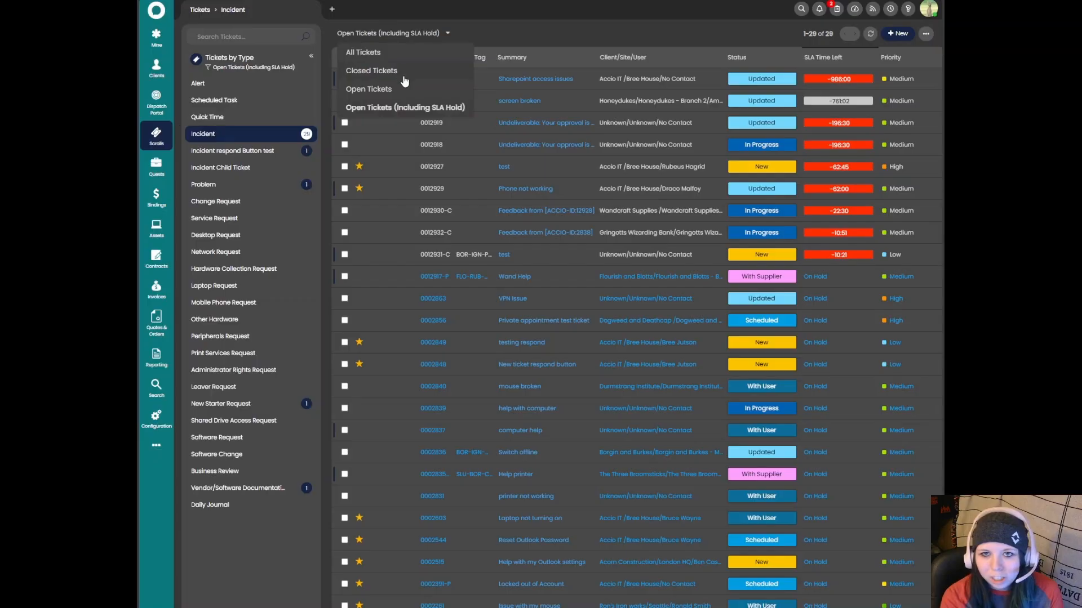
left_click(448, 34)
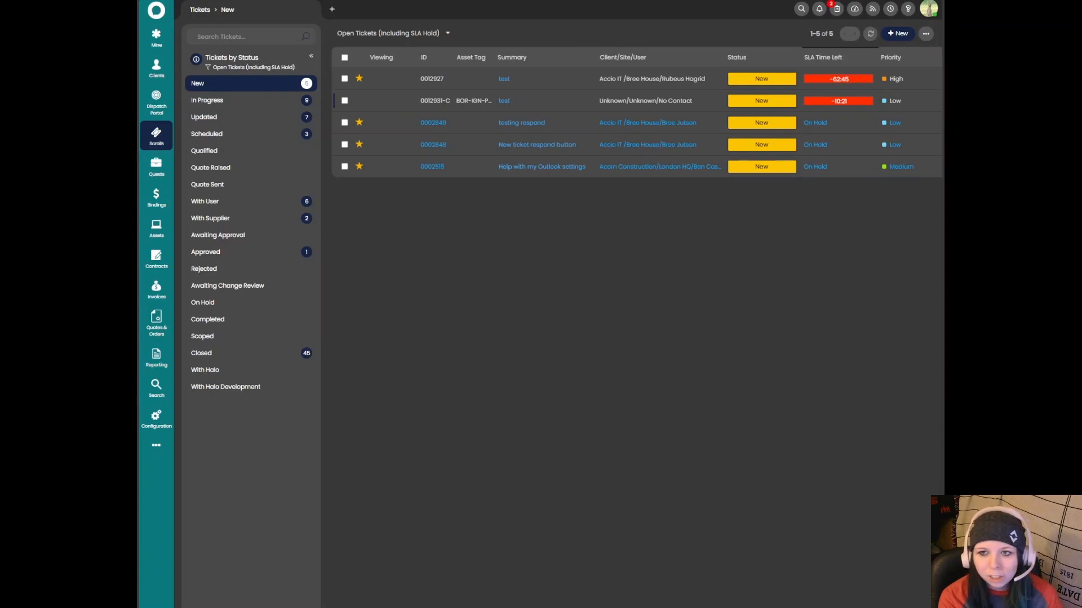
- Switch the view from Tickets by Status to Tickets by Team and look through the Ravenclaw tickets
left_click(231, 58)
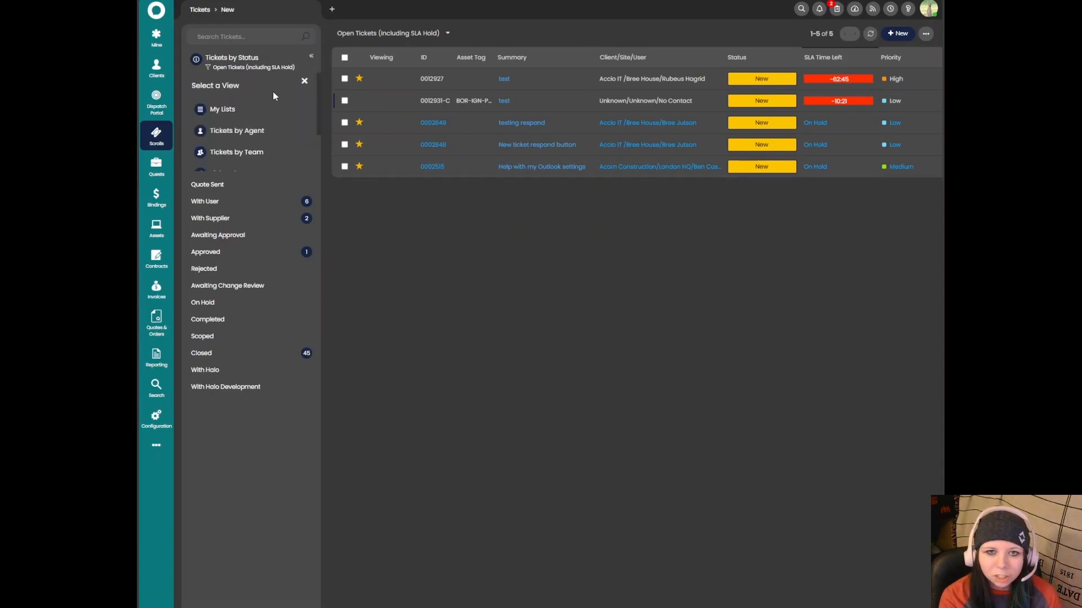
left_click(256, 152)
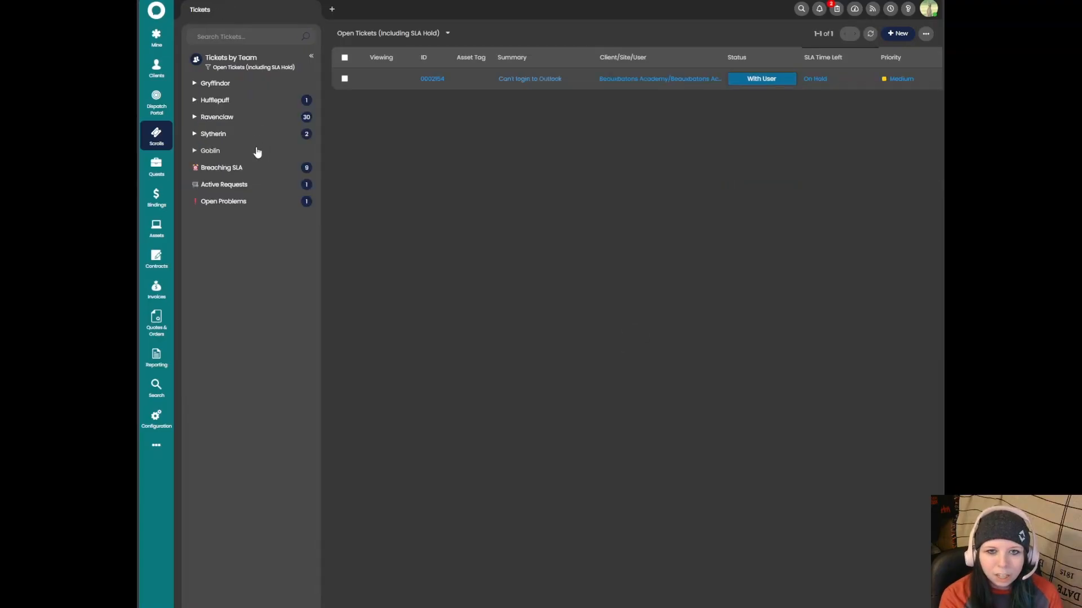
left_click(271, 118)
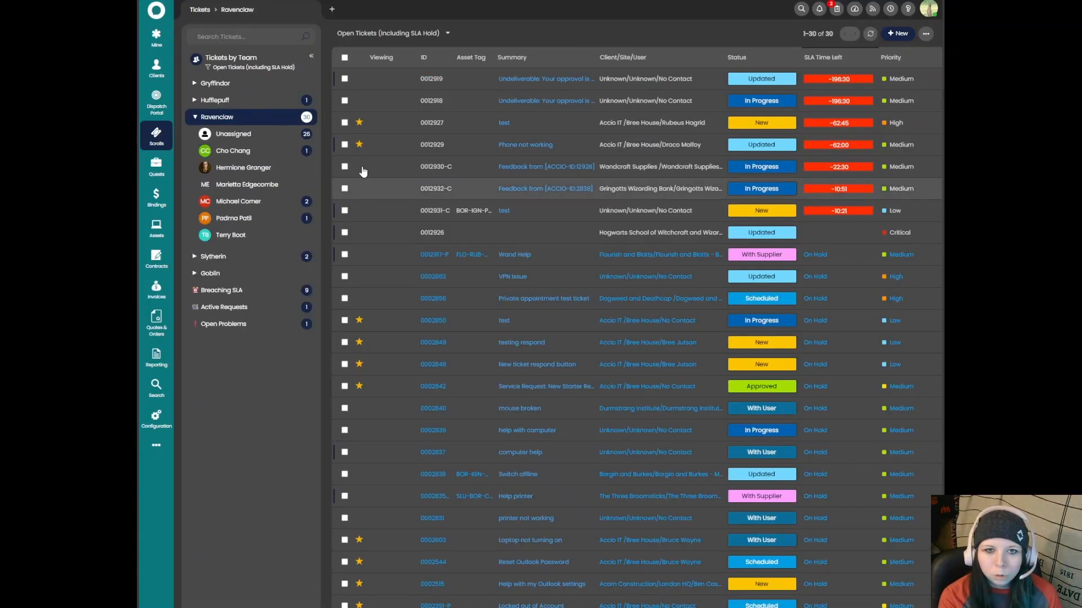
scroll(761, 387, "down", 2)
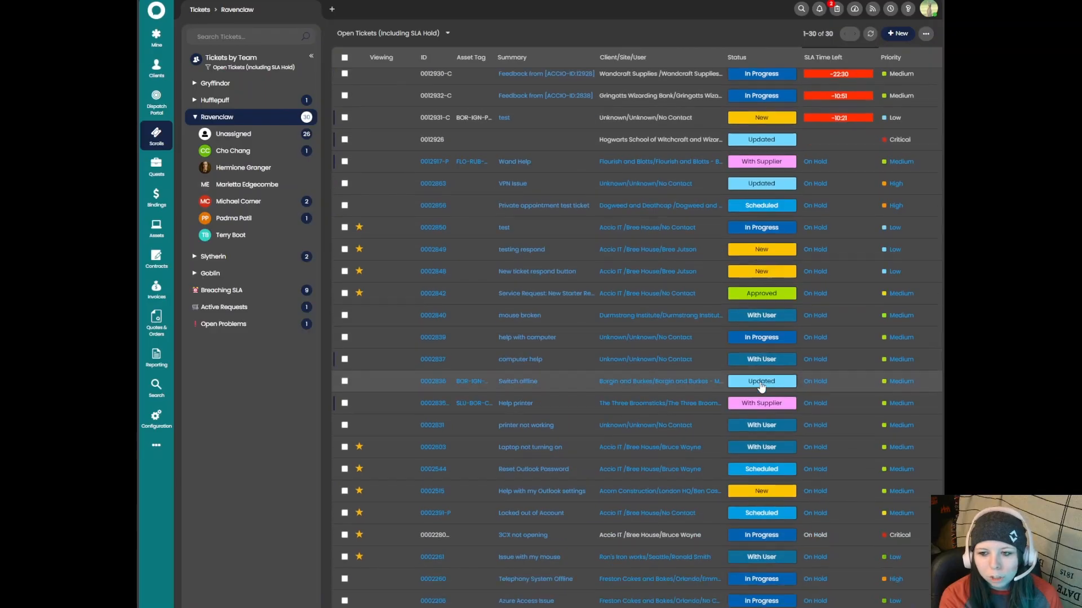
scroll(761, 387, "up", 2)
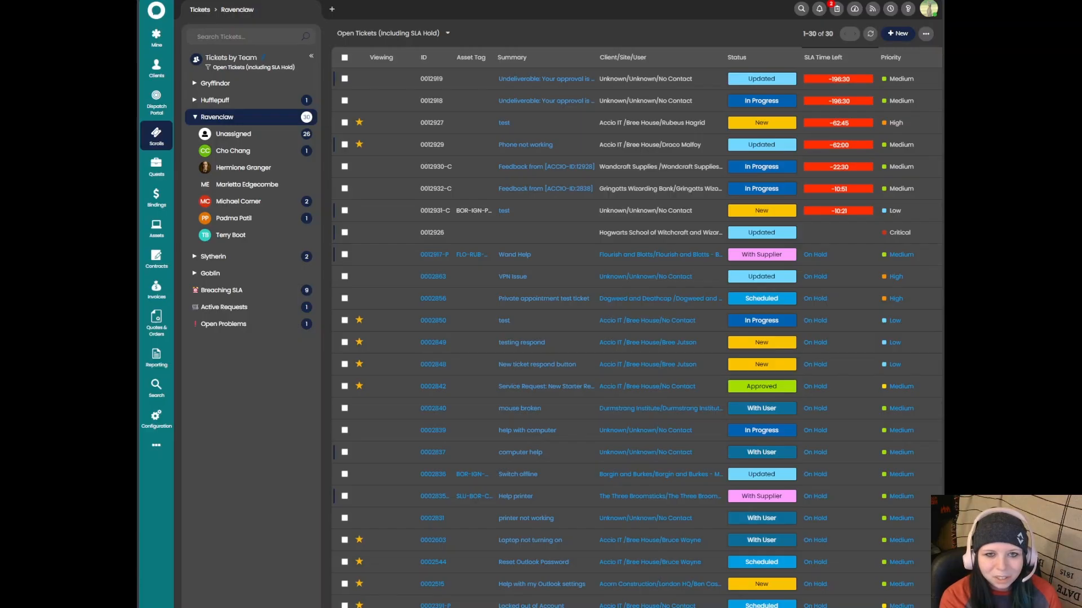
- Open the Breaching SLA list from My Lists for editing, check its Use options and "By Team" view setting, and close it
left_click(231, 57)
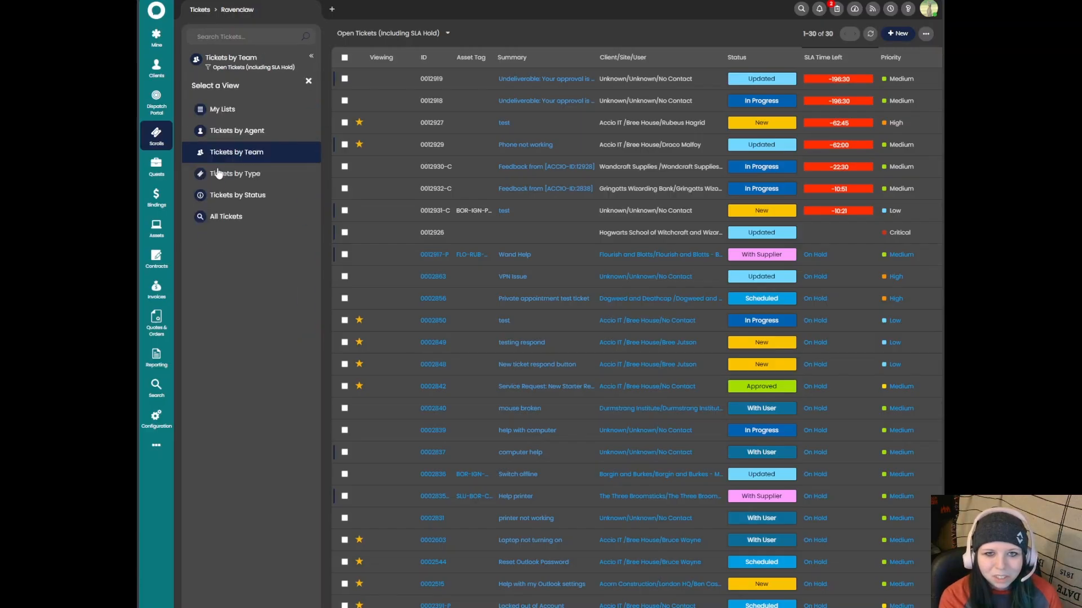
left_click(224, 111)
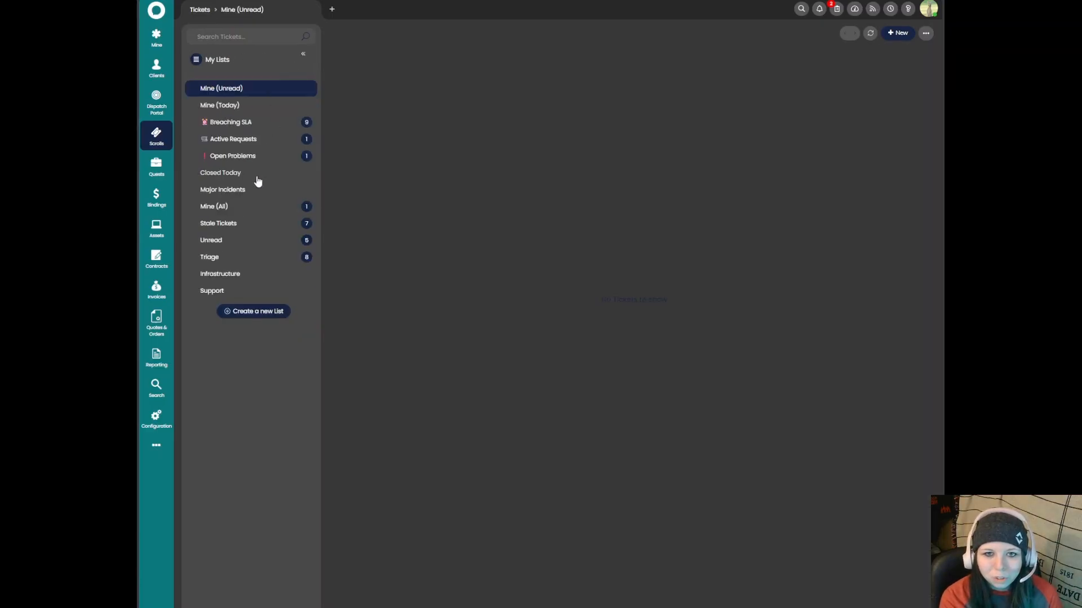
right_click(243, 129)
left_click(262, 150)
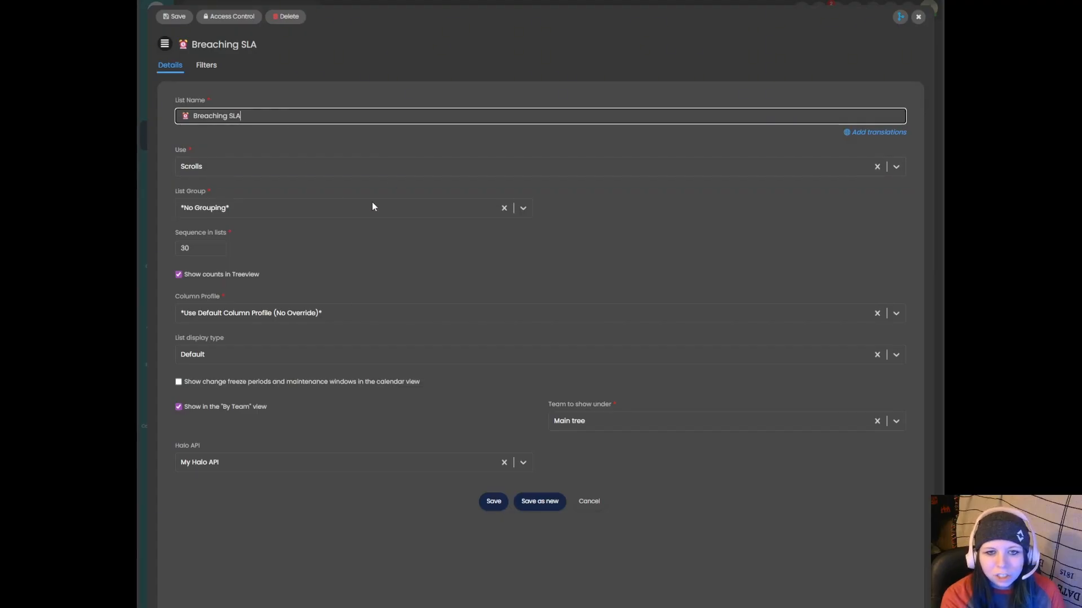
left_click(282, 172)
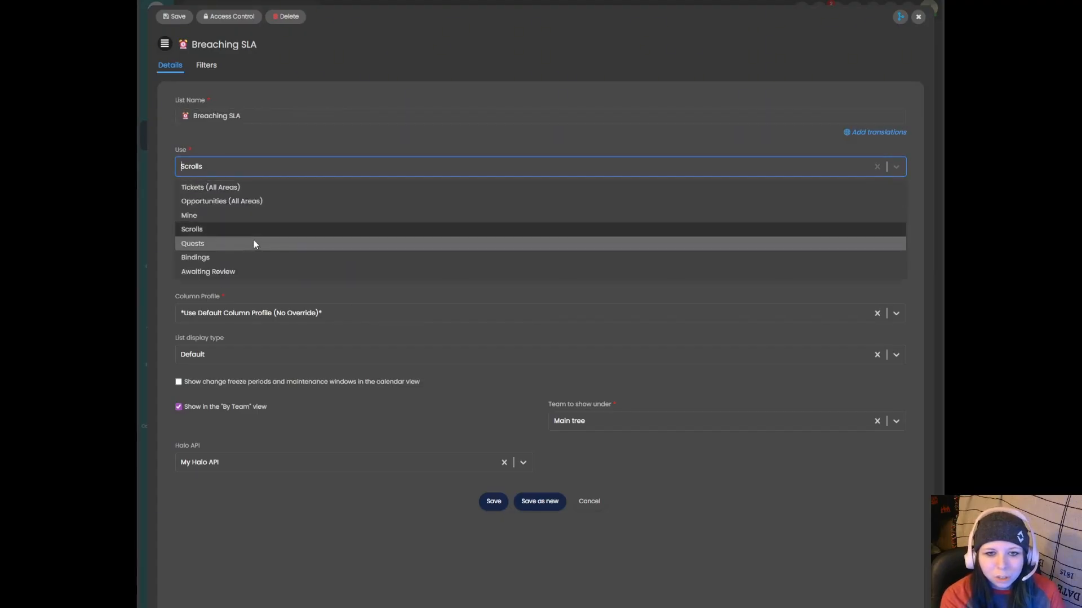
left_click(259, 153)
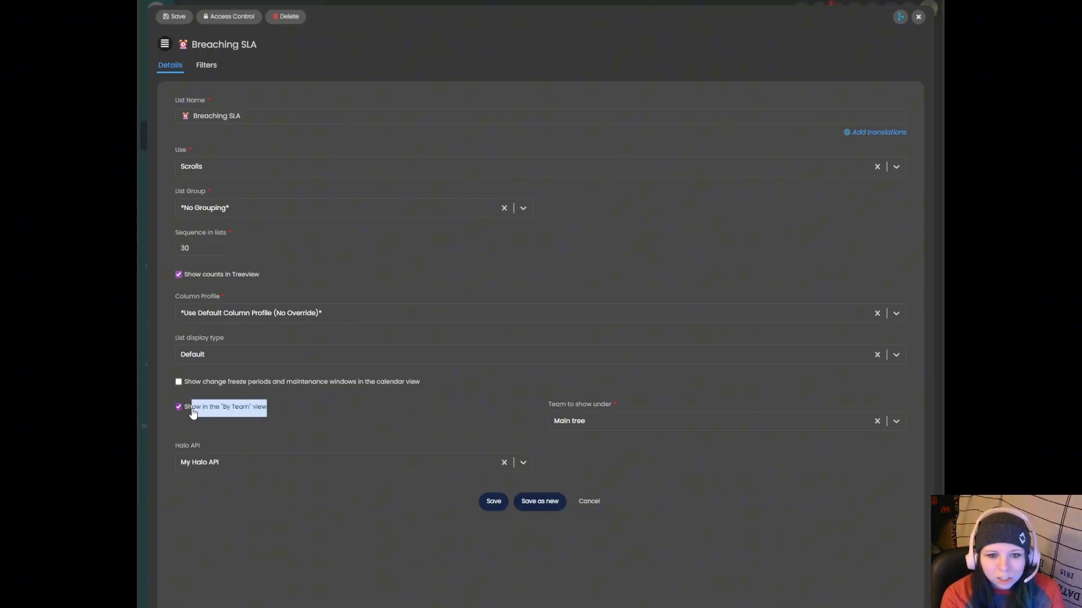
left_click_drag(193, 413, 184, 410)
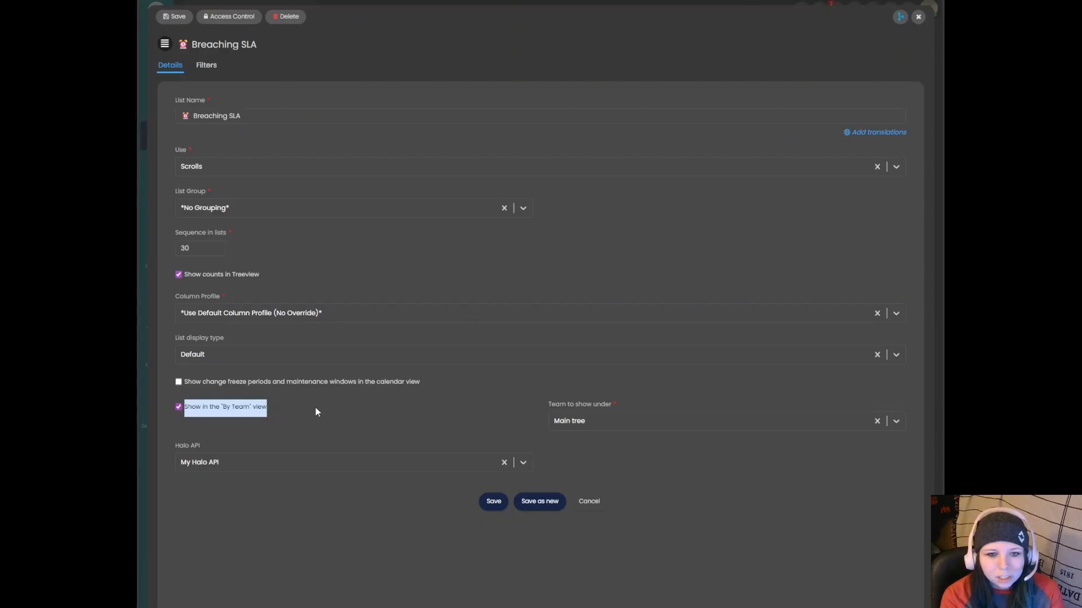
left_click(918, 17)
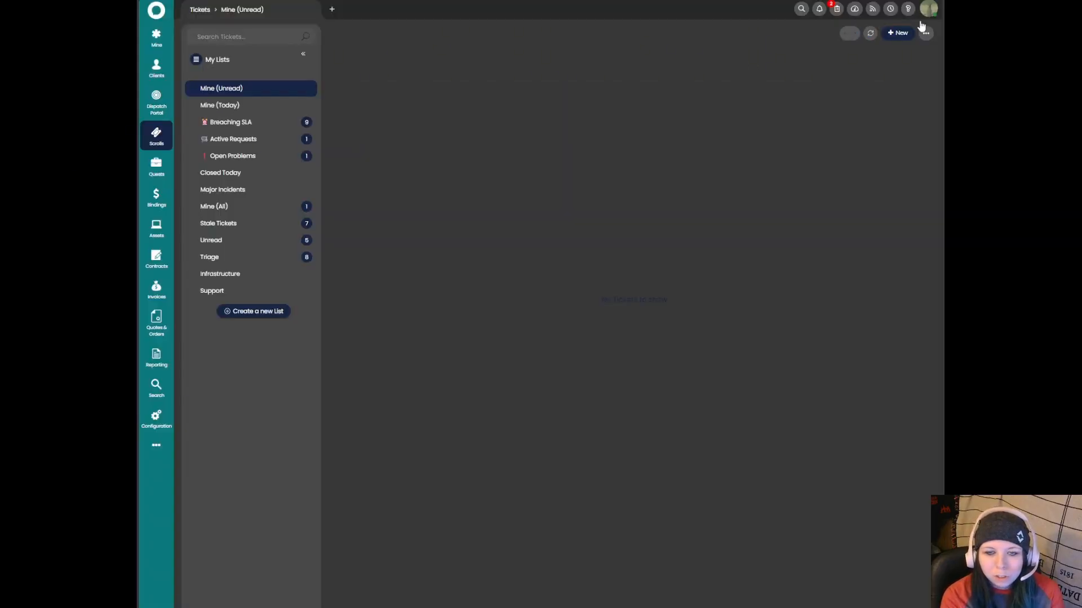
- Return to the Tickets by Team view and expand the Ravenclaw team
left_click(219, 61)
left_click(242, 153)
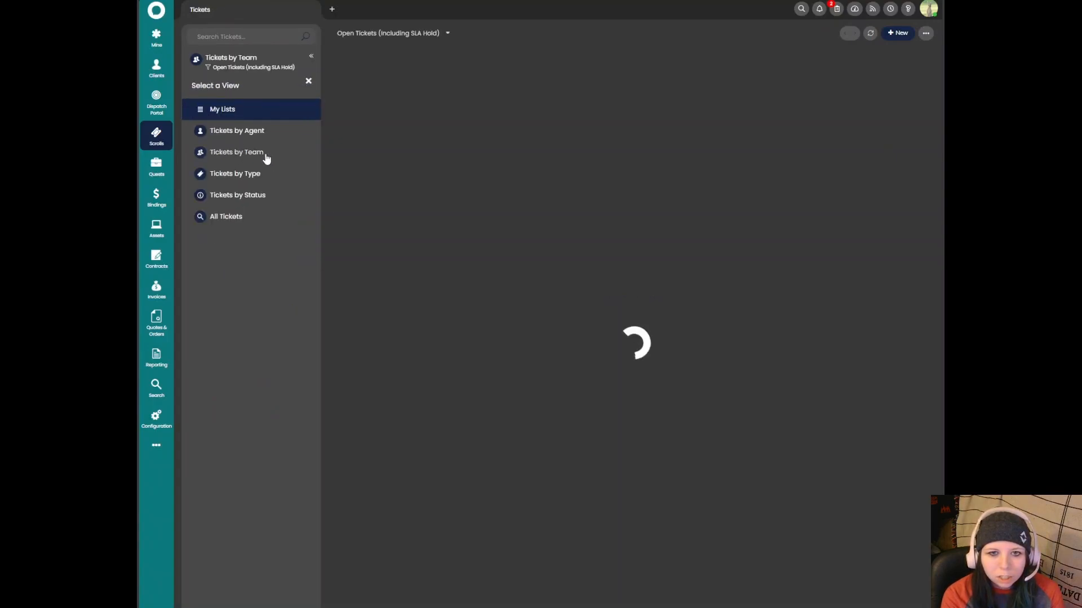
left_click(233, 120)
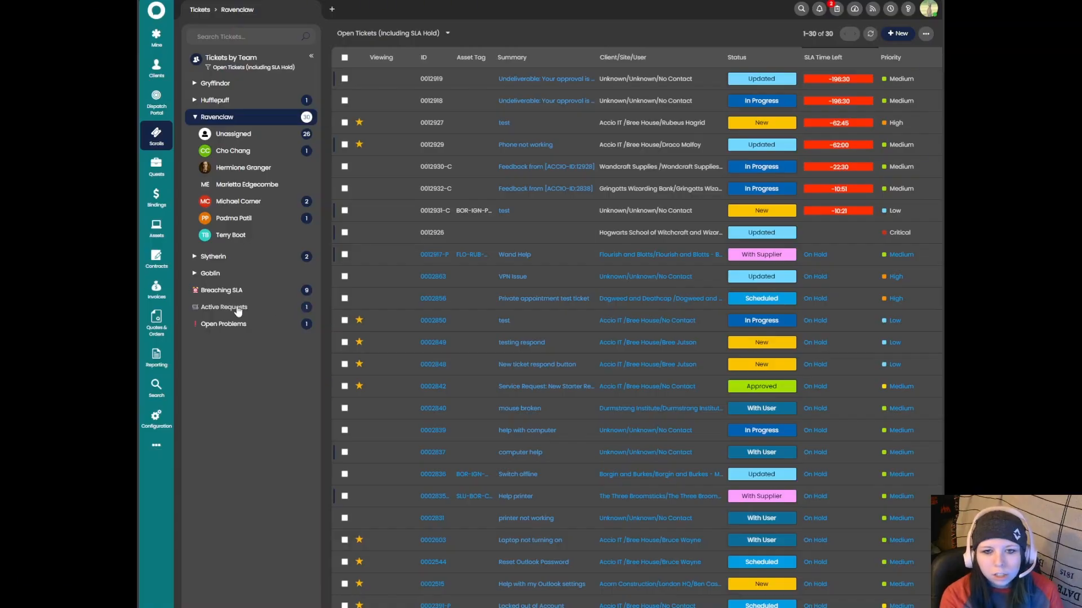
- View the Breaching SLA list's details from My Lists, examine the Show counts in Treeview setting, and close them
left_click(239, 70)
left_click(230, 109)
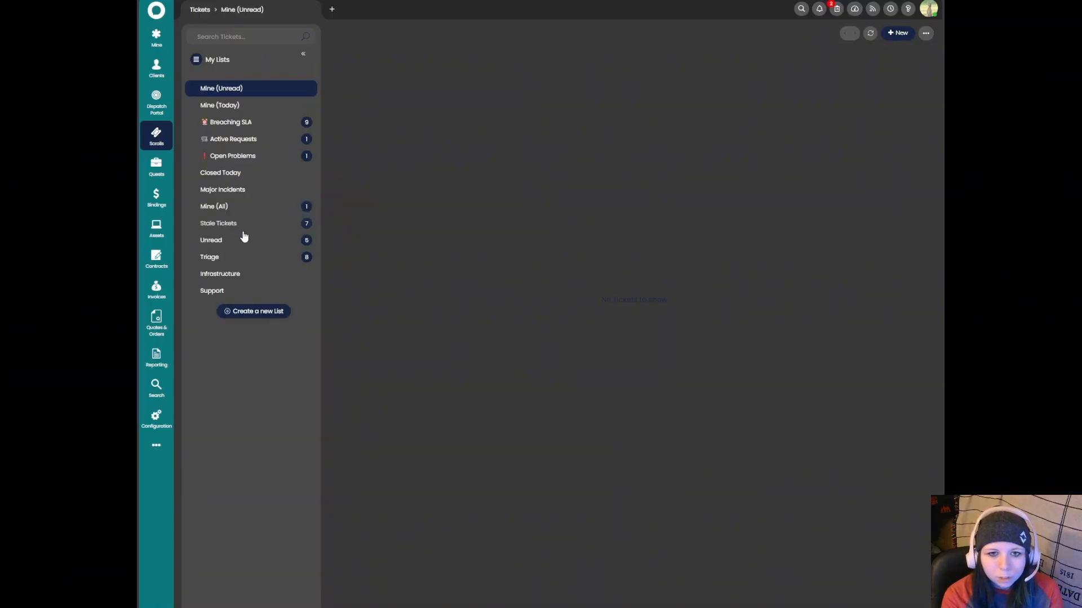
right_click(239, 128)
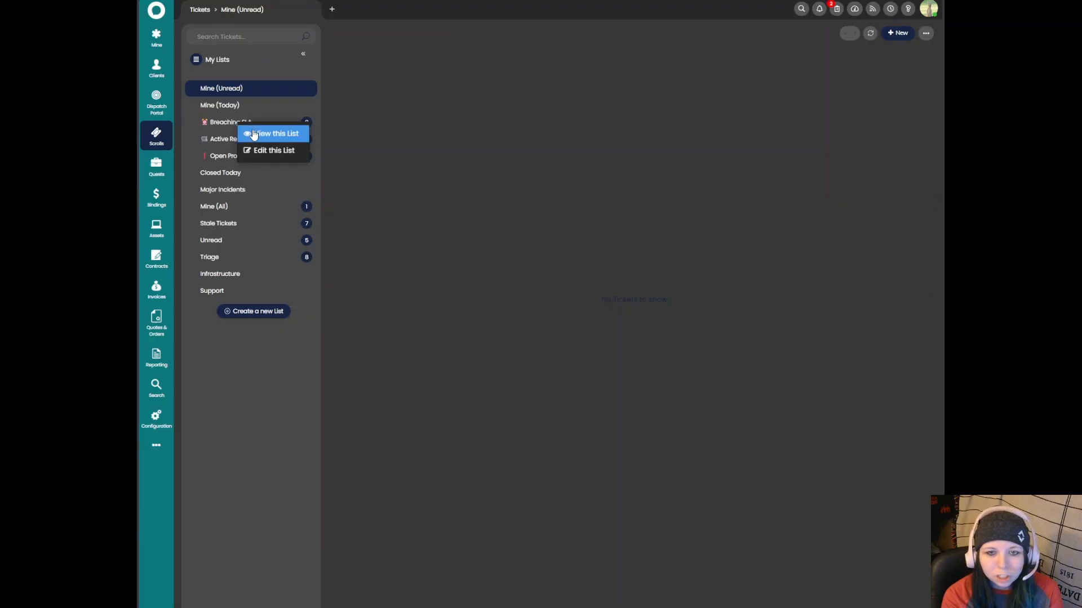
left_click(256, 138)
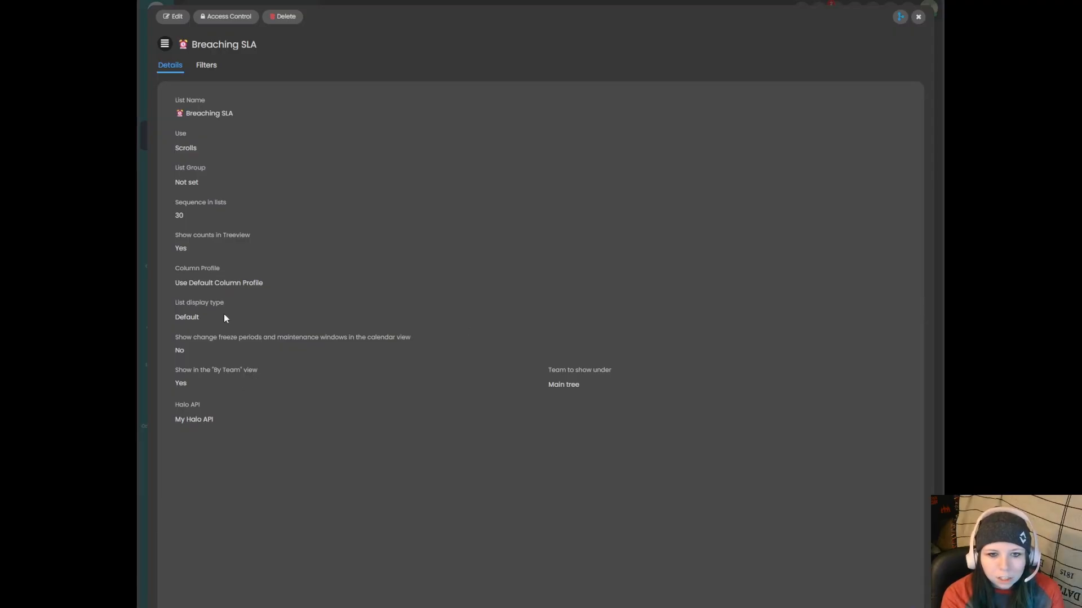
left_click_drag(220, 254, 174, 234)
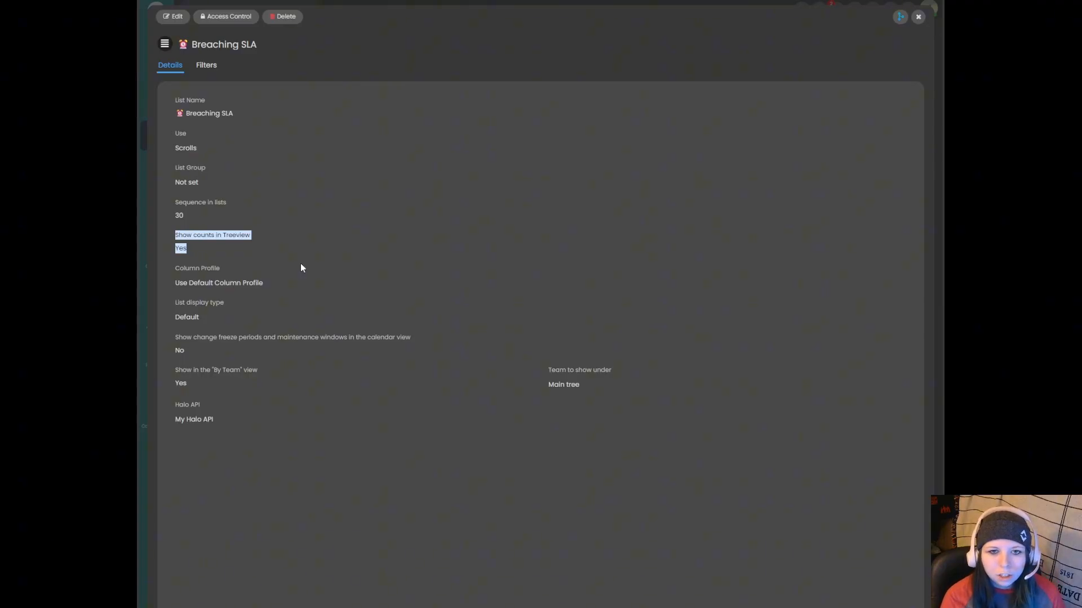
left_click(276, 53)
left_click_drag(258, 45, 176, 43)
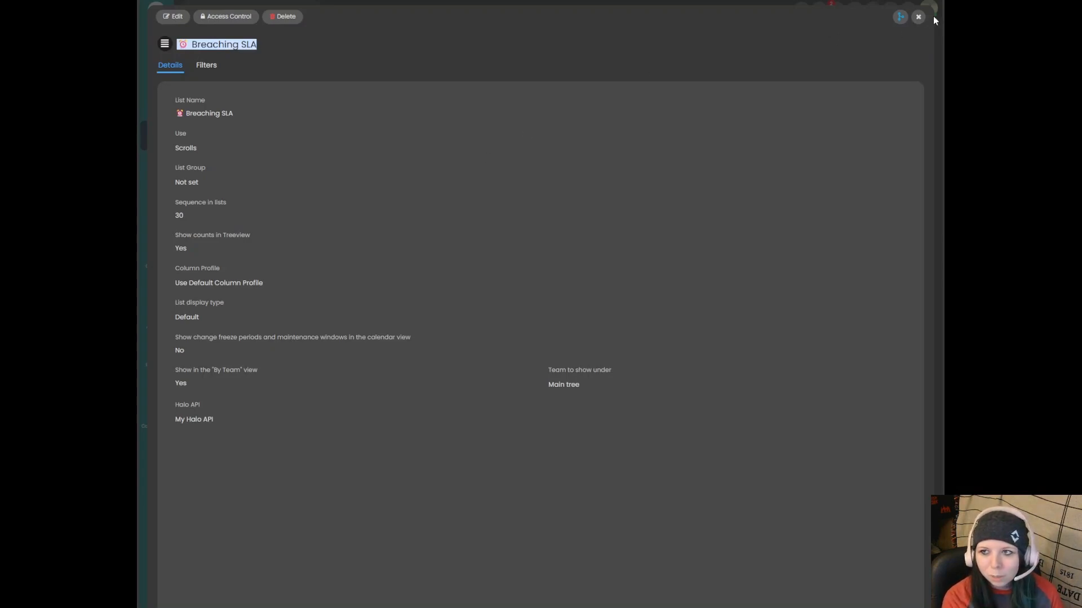
left_click(918, 16)
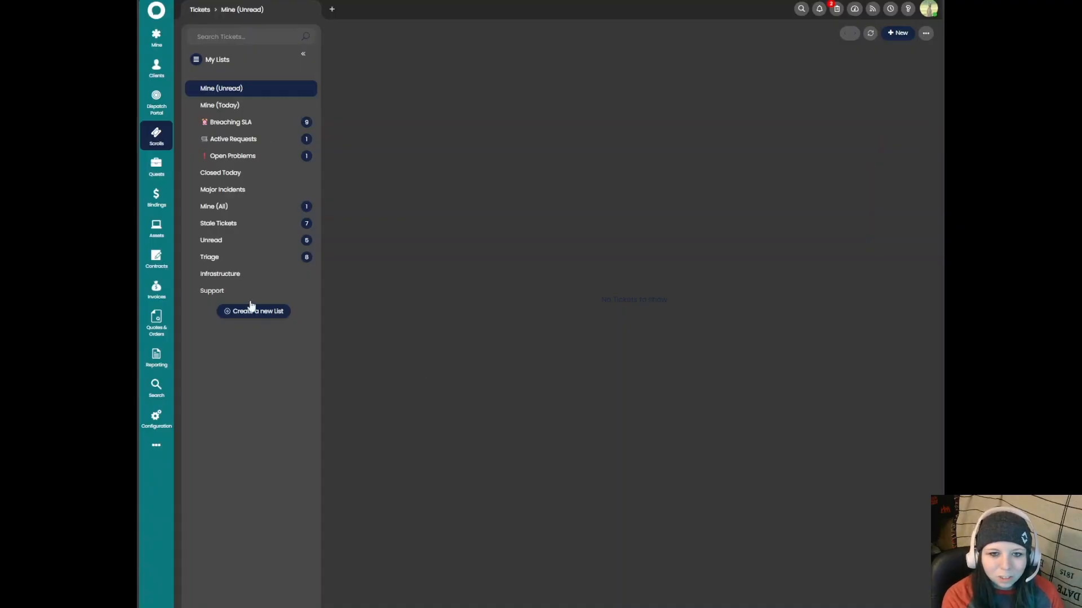
- Switch to Tickets by Team with Ravenclaw expanded, and open the Breaching SLA list's filters for editing
left_click(212, 64)
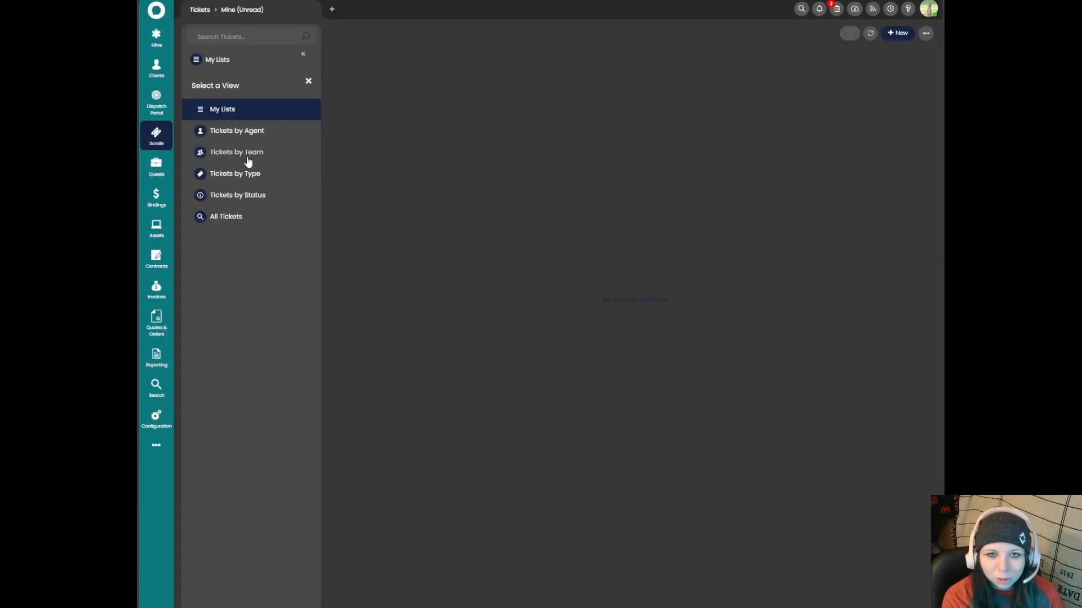
left_click(246, 153)
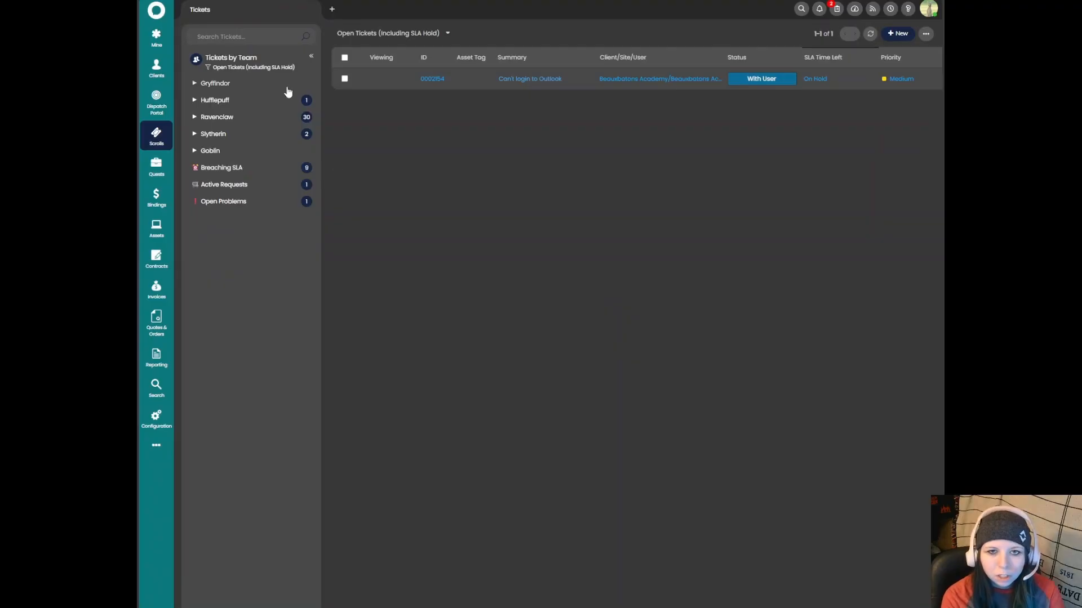
left_click(248, 119)
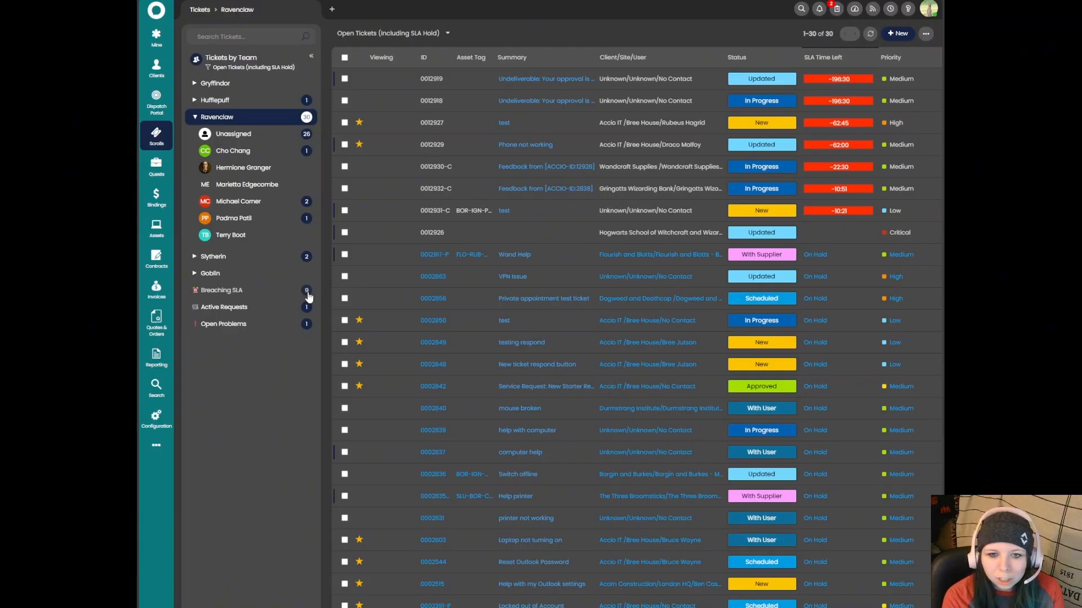
left_click(254, 294)
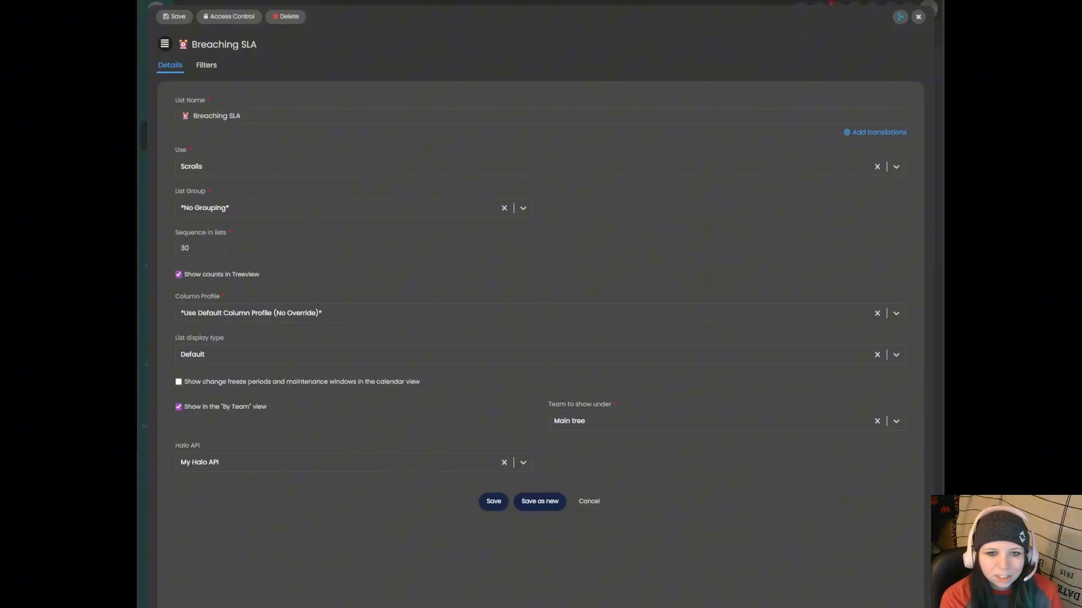
left_click(207, 65)
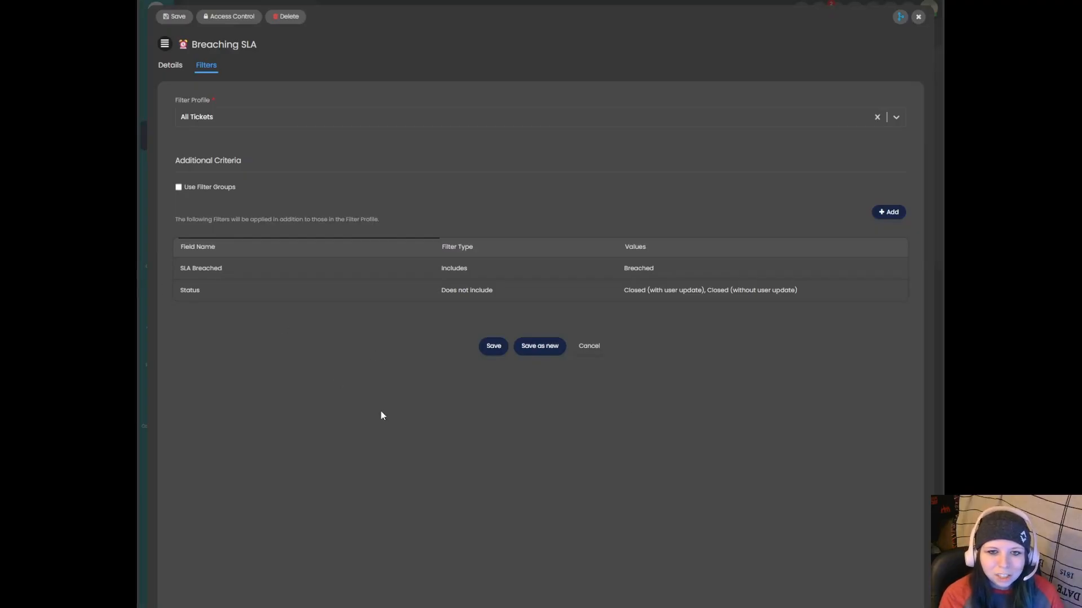
- Try adding a criterion to the Breaching SLA list's filters where Summary starts with "Critical", cancel it and close the list
left_click(887, 212)
left_click(530, 264)
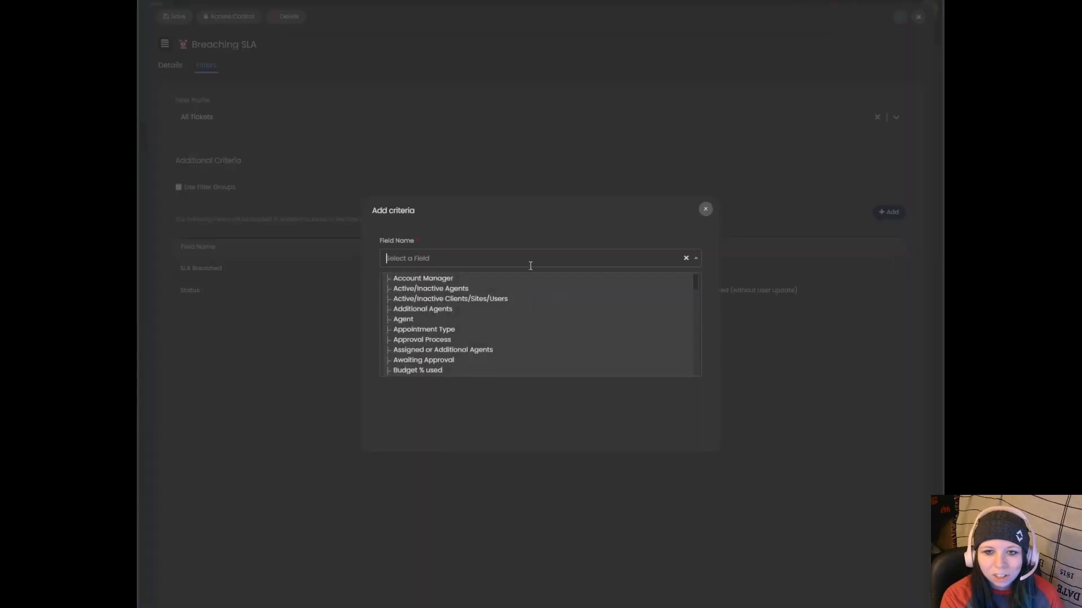
type("summar")
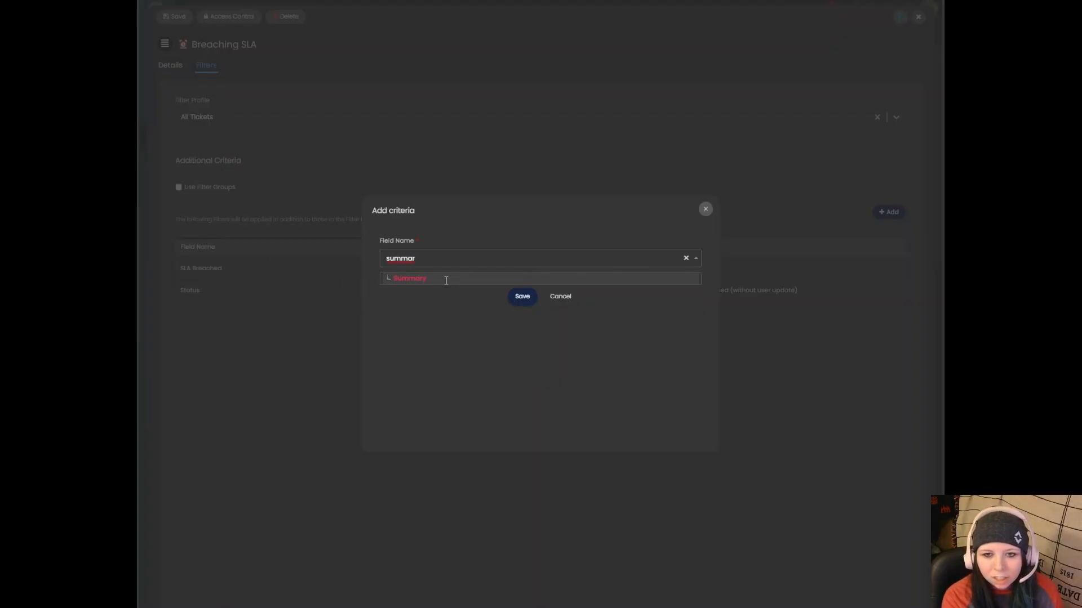
left_click(421, 278)
left_click(481, 300)
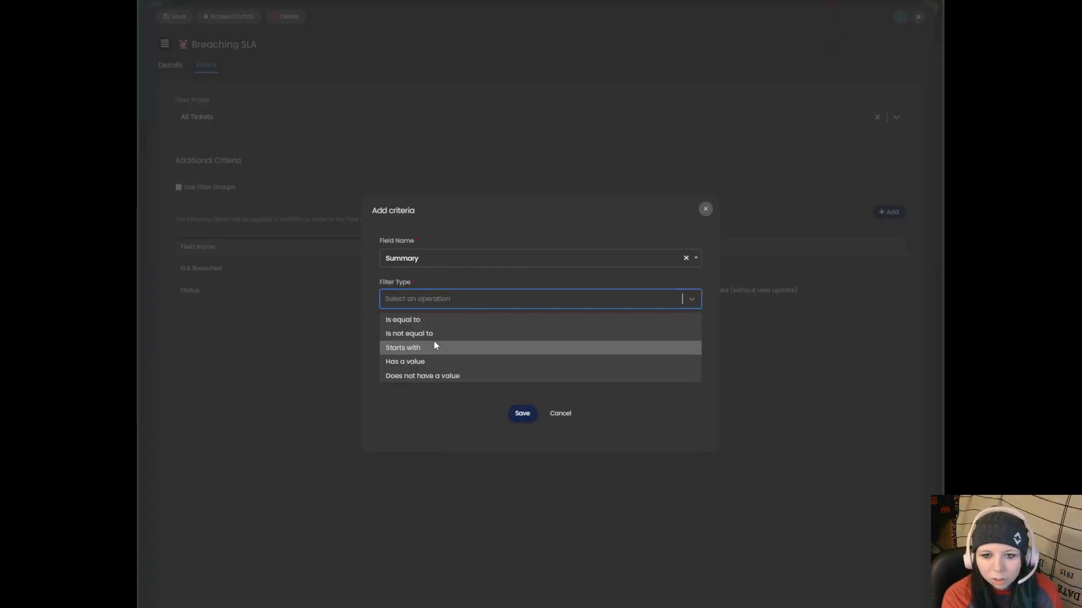
left_click(436, 348)
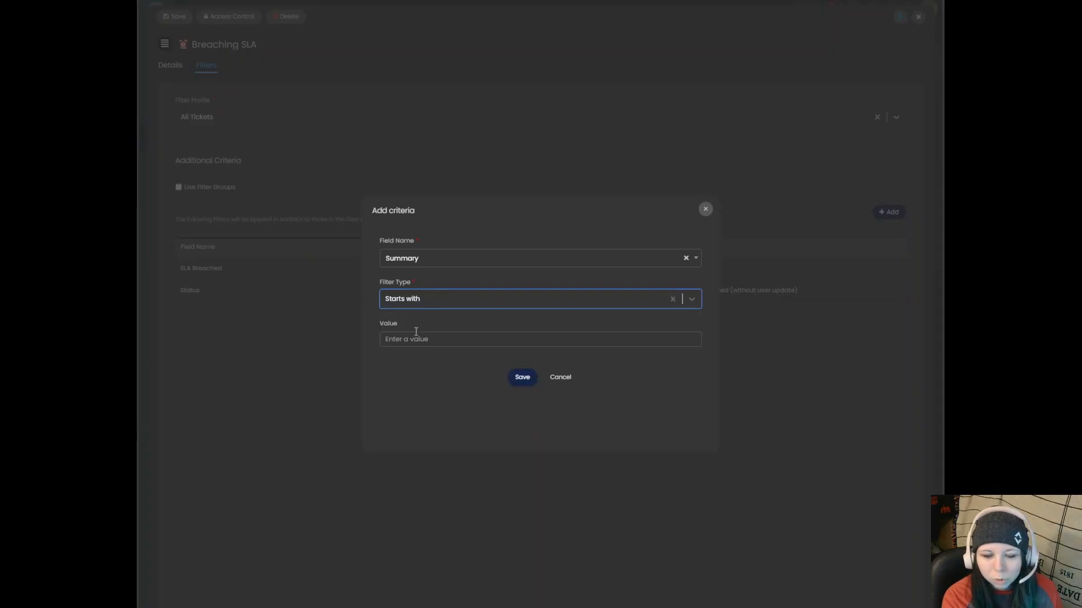
left_click(417, 334)
type("Critica")
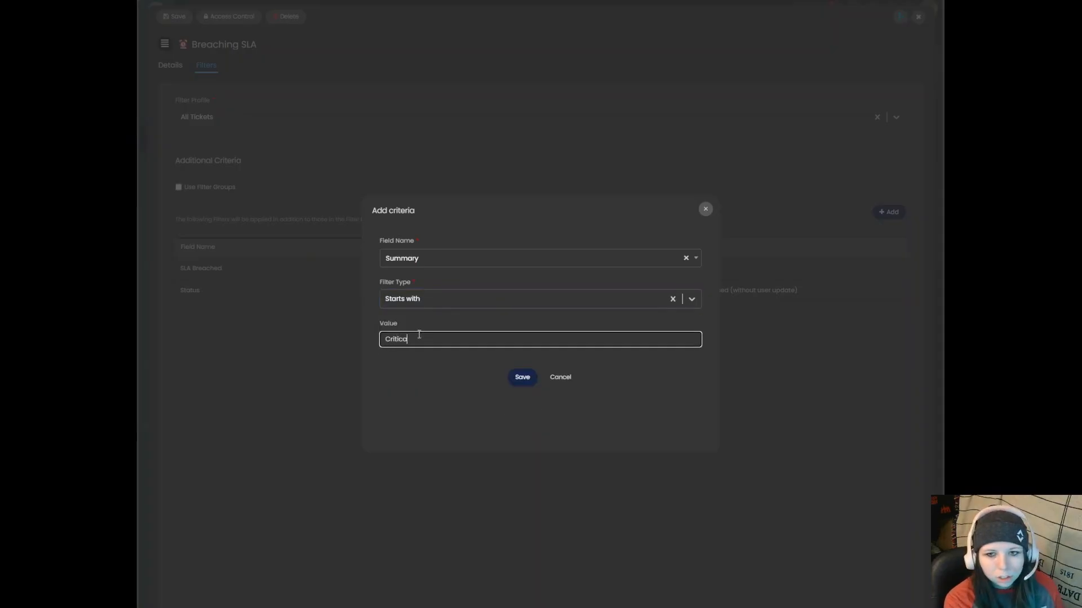
type("l")
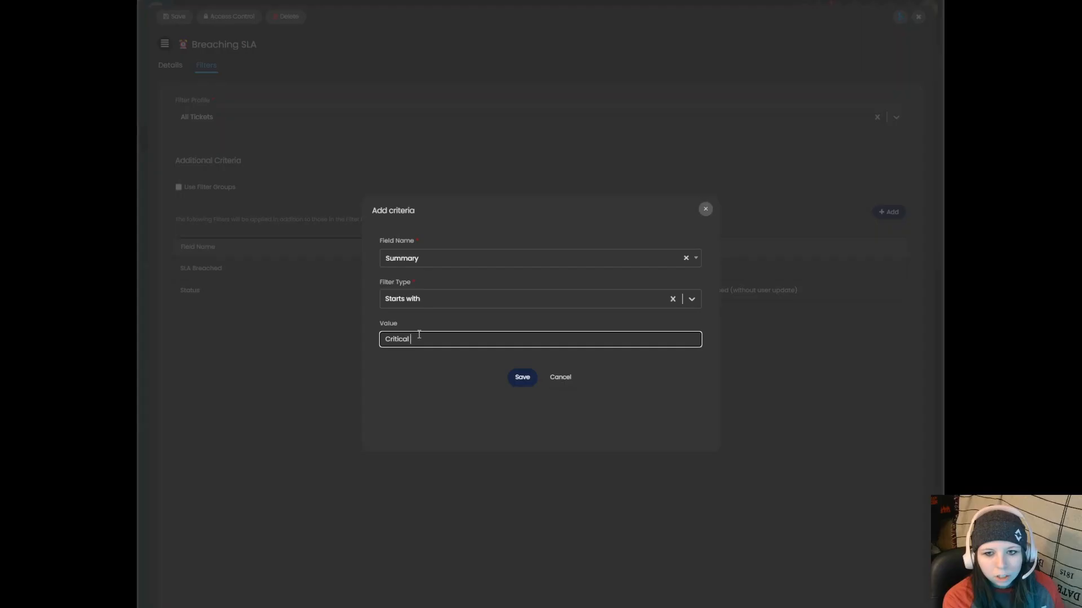
left_click(560, 377)
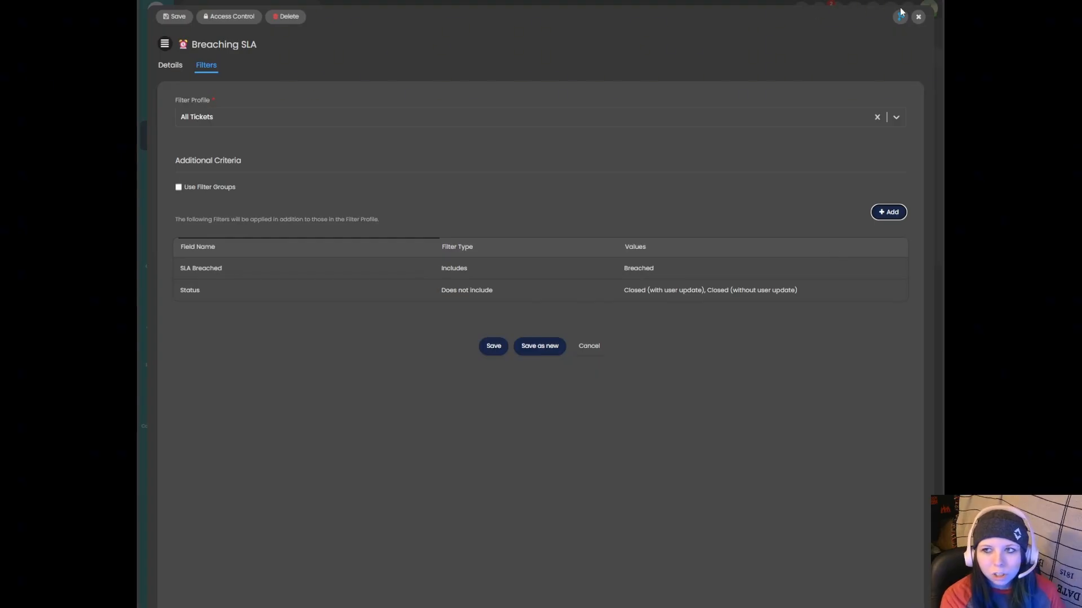
left_click(916, 17)
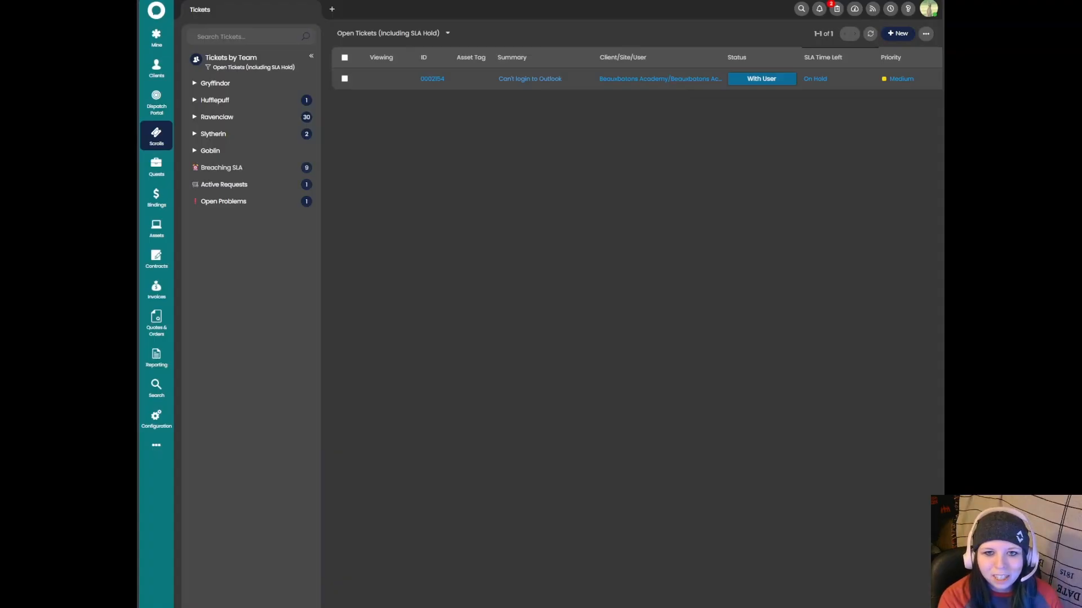
- Close the Breaching SLA details, set the Open Problems list in My Lists to show under the Hufflepuff team, and save it
left_click(293, 168)
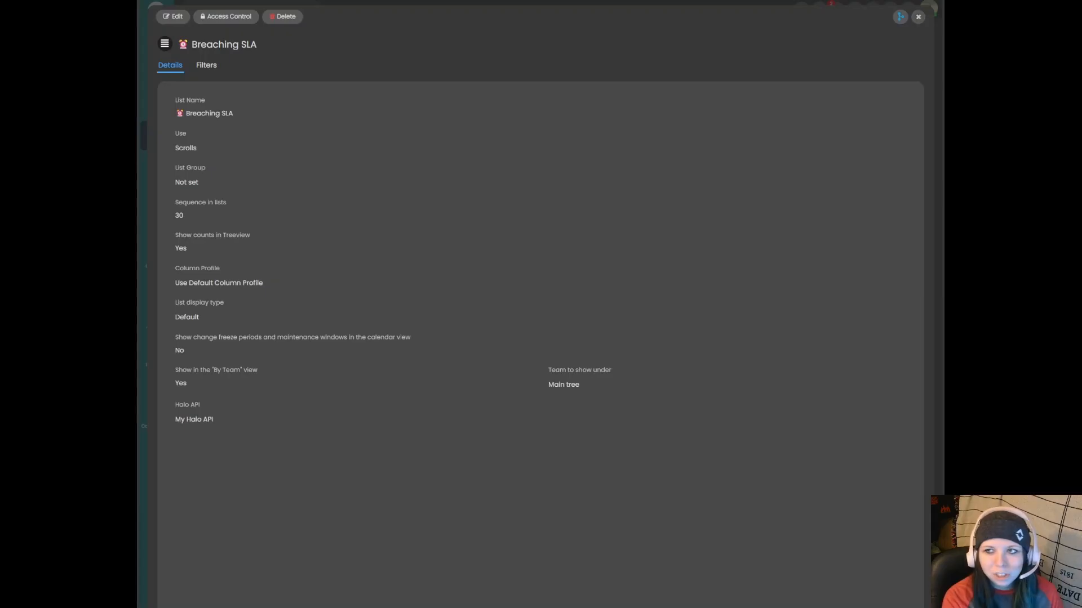
left_click(918, 17)
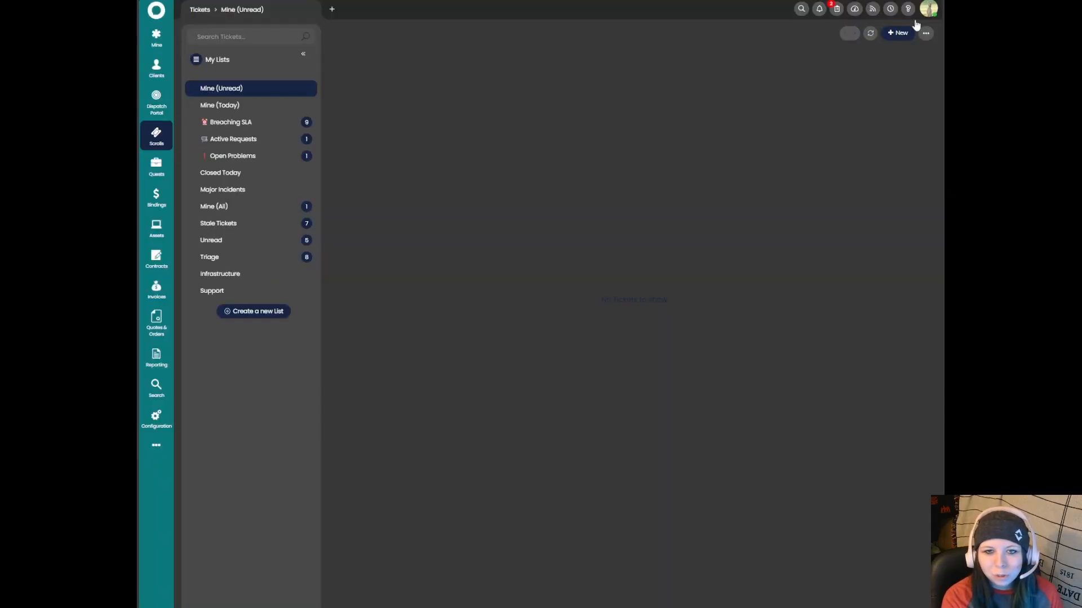
right_click(249, 160)
left_click(268, 182)
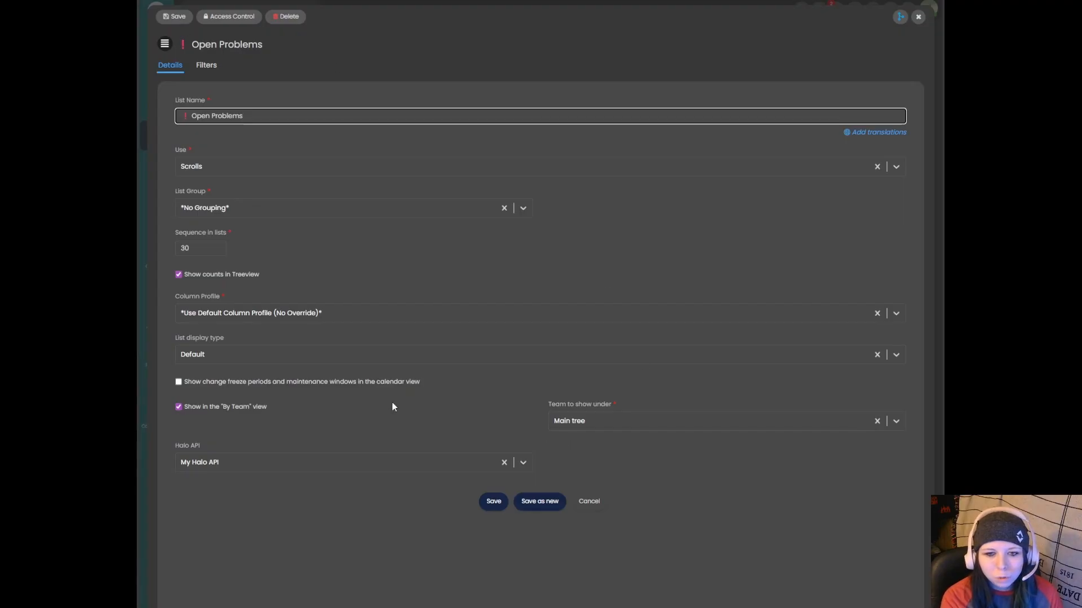
left_click(589, 421)
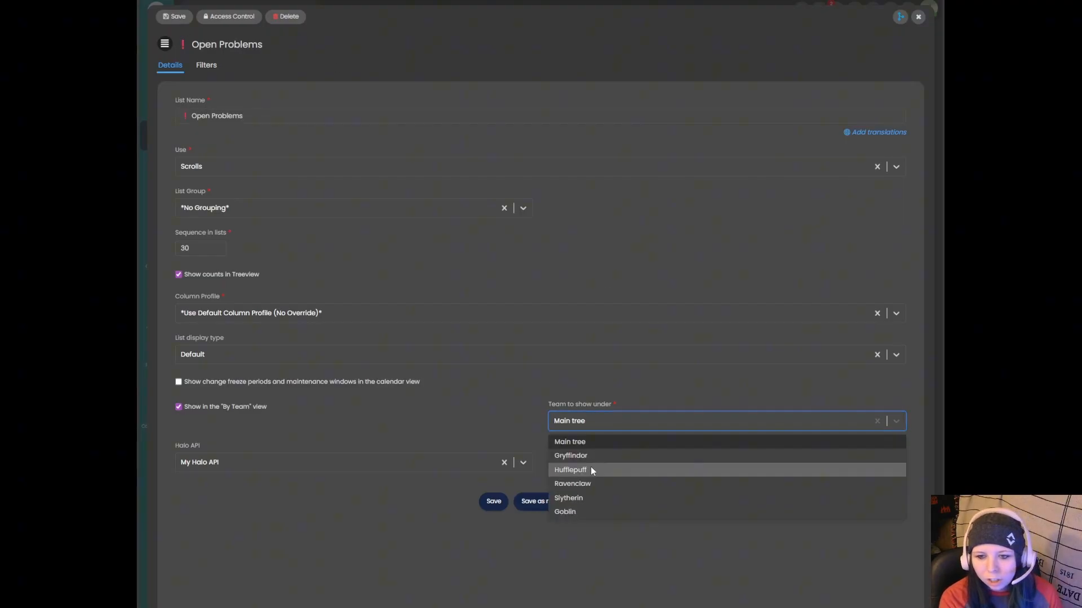
left_click(590, 470)
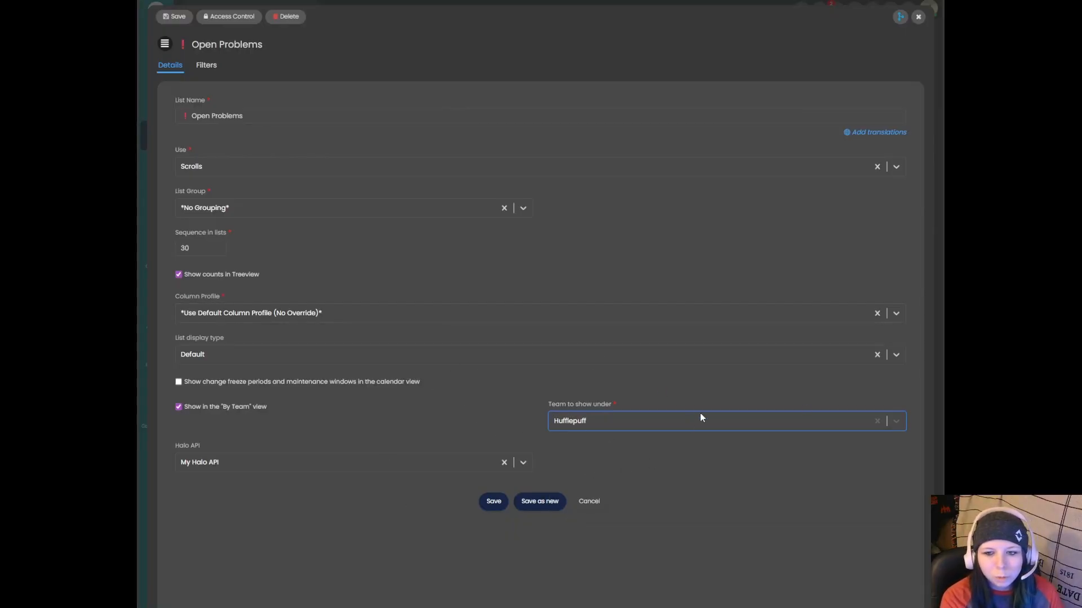
left_click(492, 502)
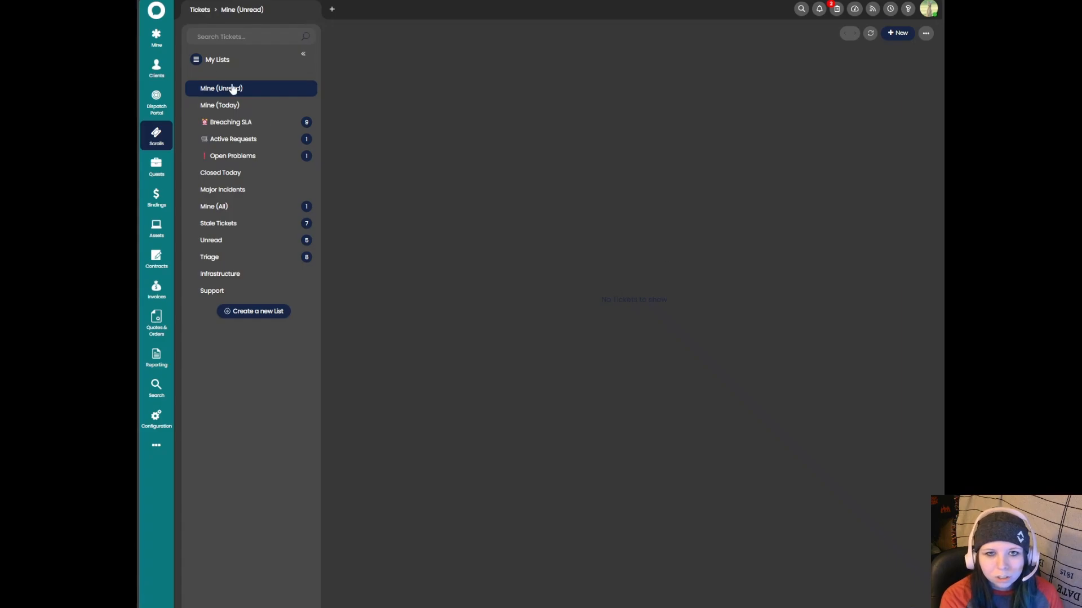
- Switch to Tickets by Team, expand the Hufflepuff team and view its Open Problems list
left_click(217, 66)
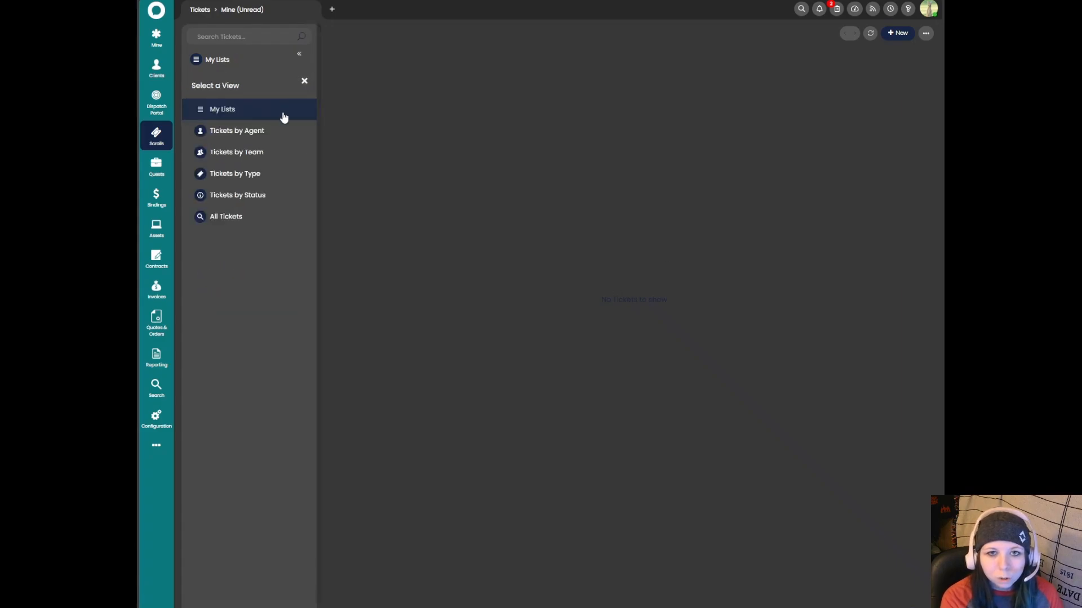
left_click(257, 153)
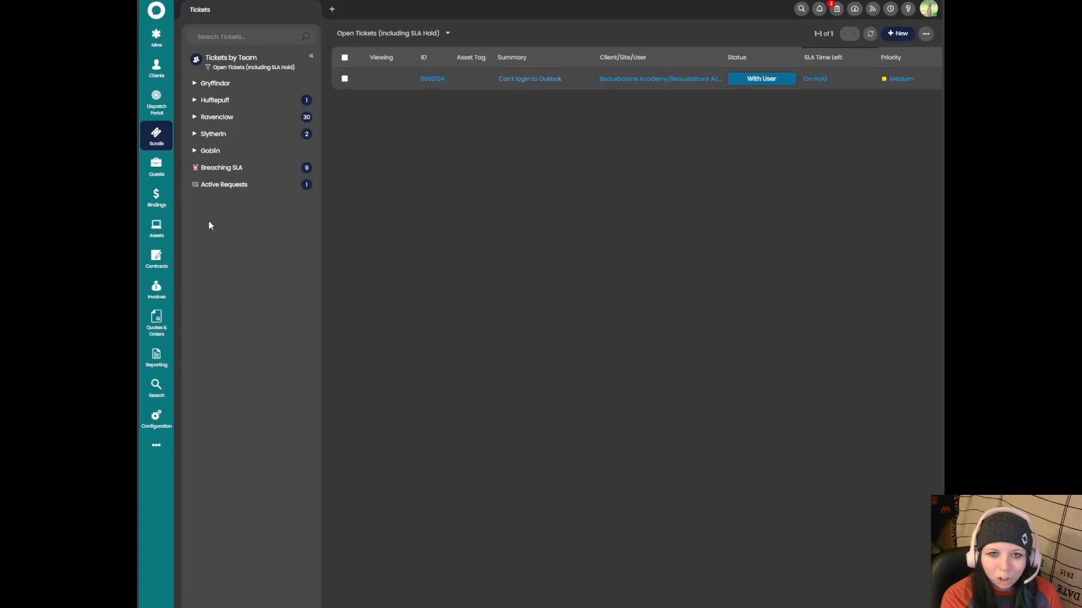
left_click(194, 101)
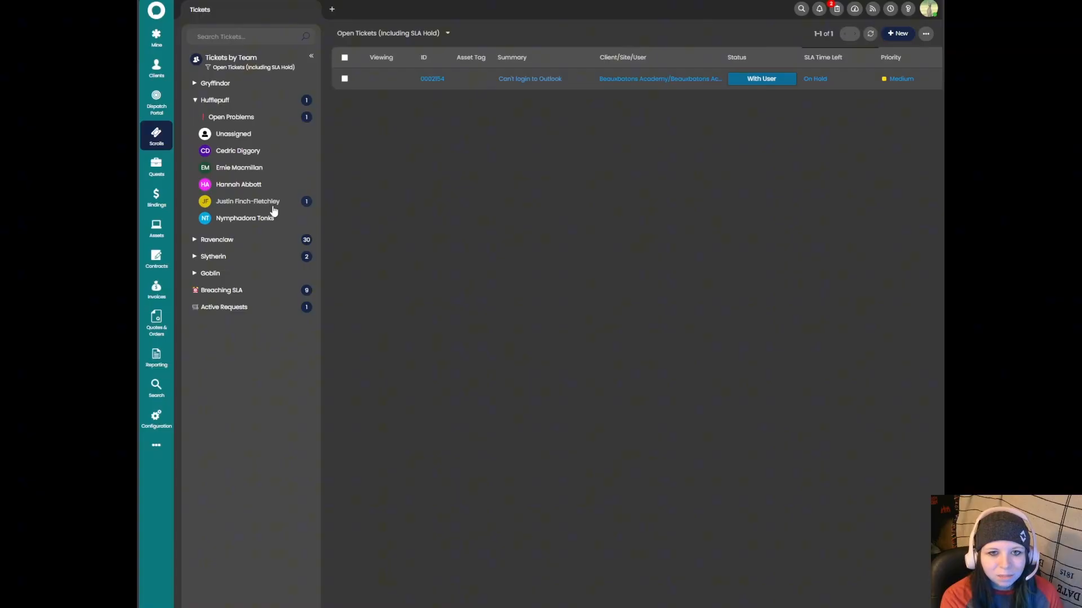
left_click(258, 118)
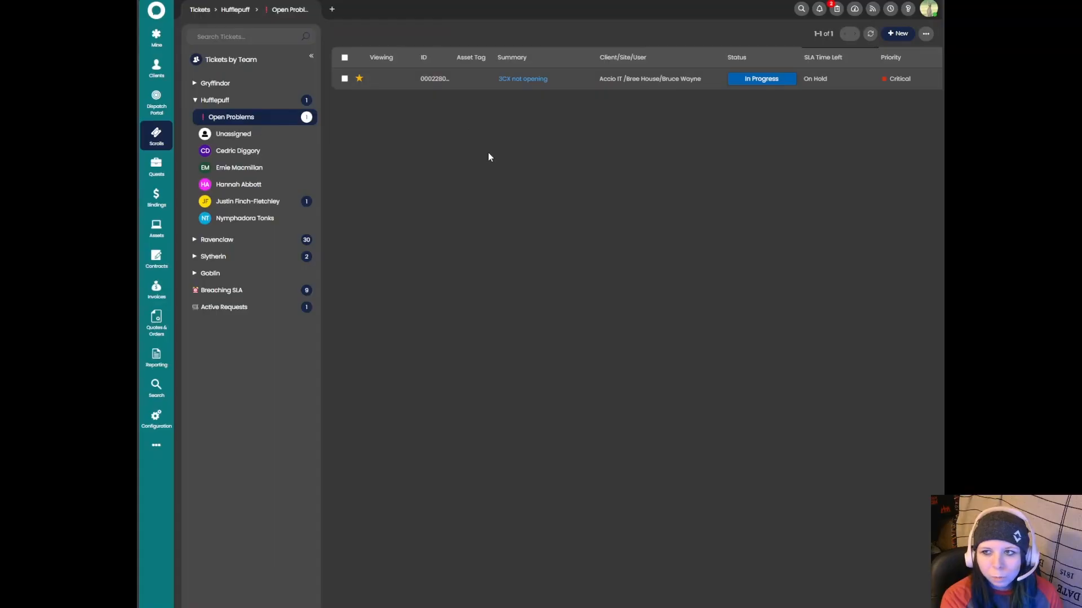
mouse_move(585, 82)
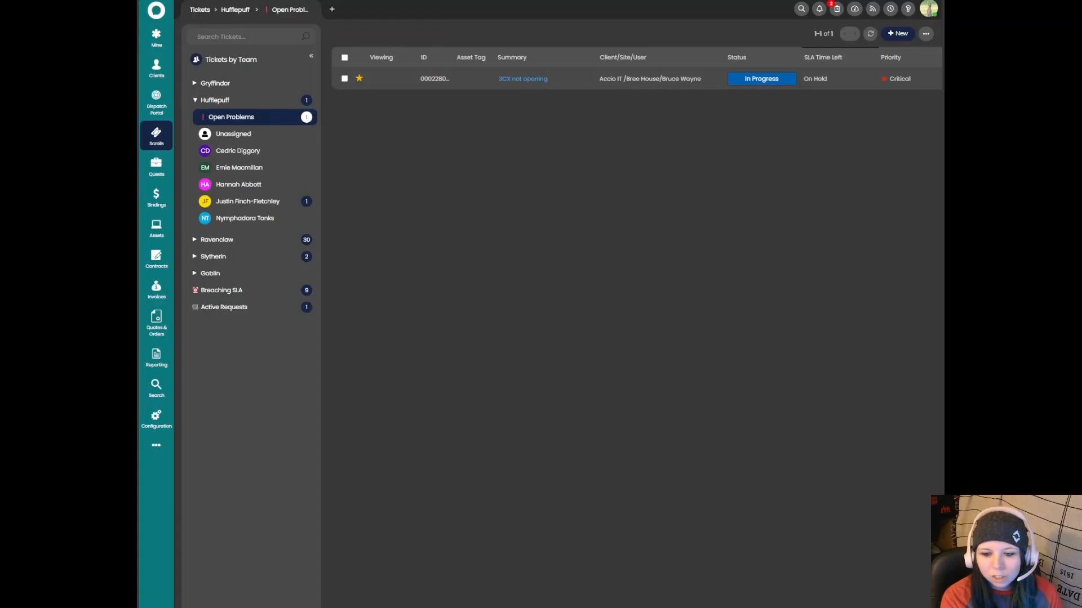
scroll(634, 79, "right", 5)
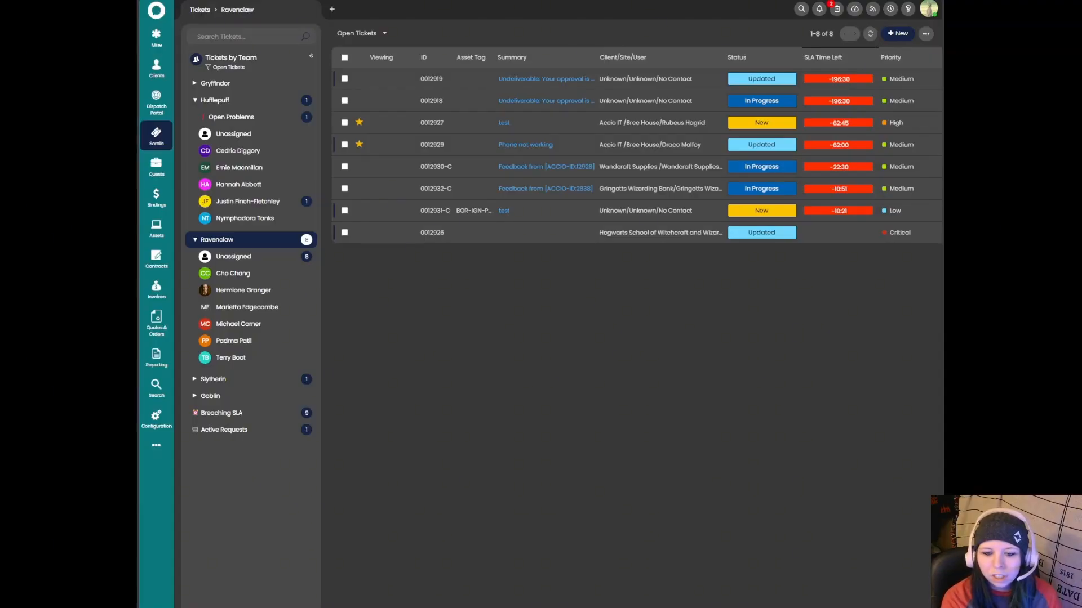
- Open the Service Desk View column profile for editing from the Ravenclaw ticket list and review its columns to show
scroll(637, 146, "right", 5)
scroll(637, 146, "left", 5)
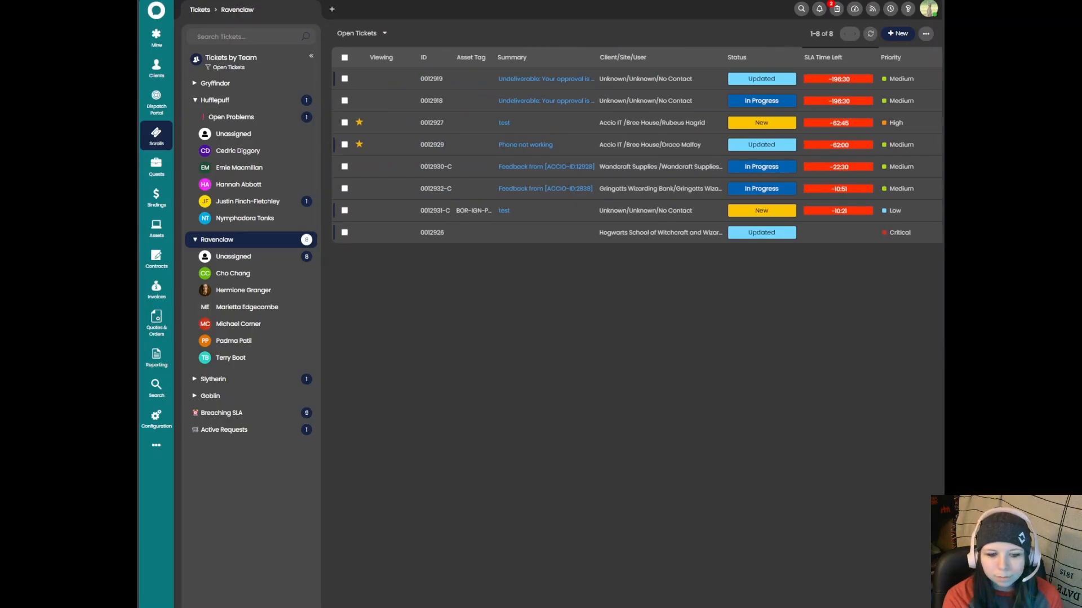
left_click(925, 33)
left_click(895, 132)
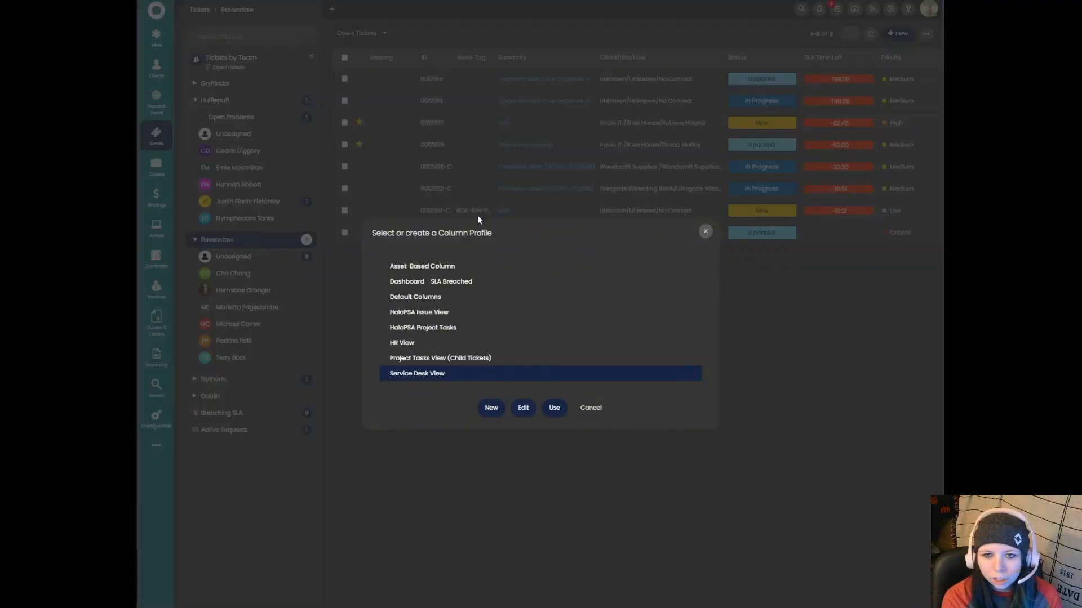
left_click(524, 409)
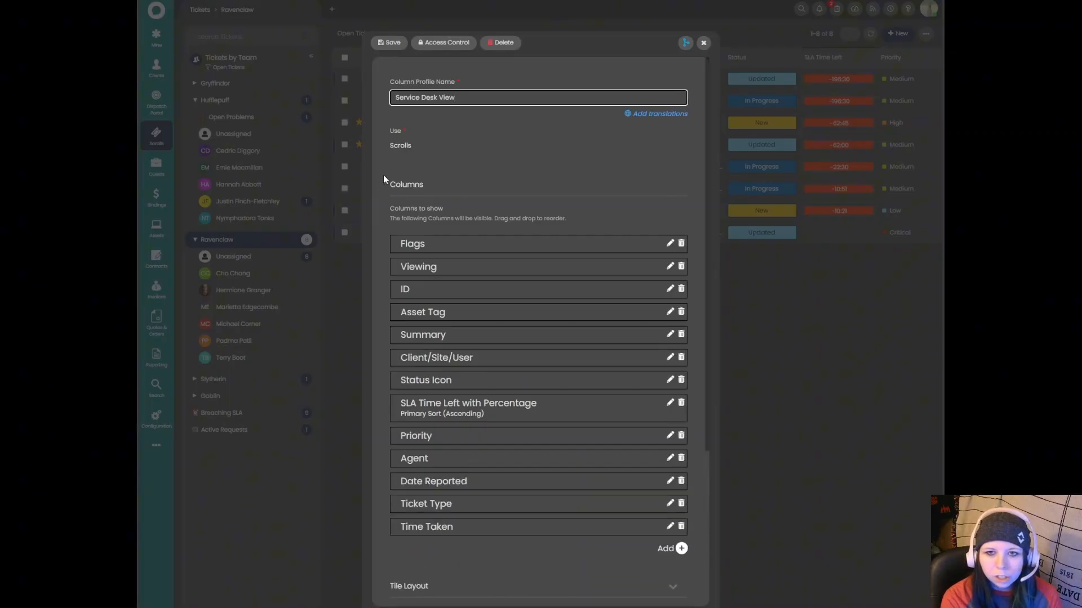
scroll(495, 270, "down", 3)
scroll(499, 281, "up", 3)
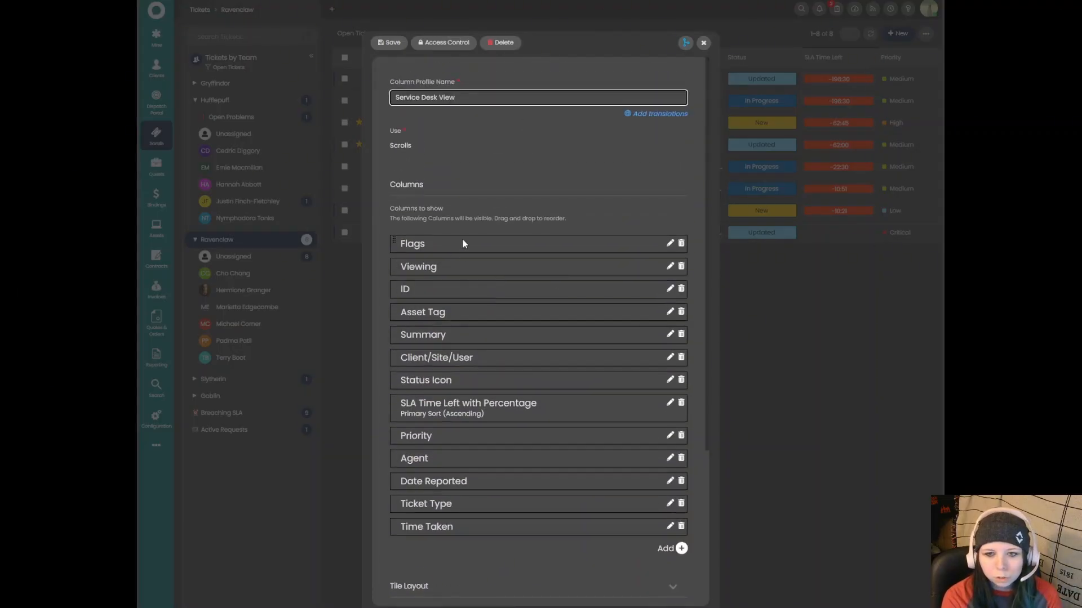
scroll(464, 243, "down", 2)
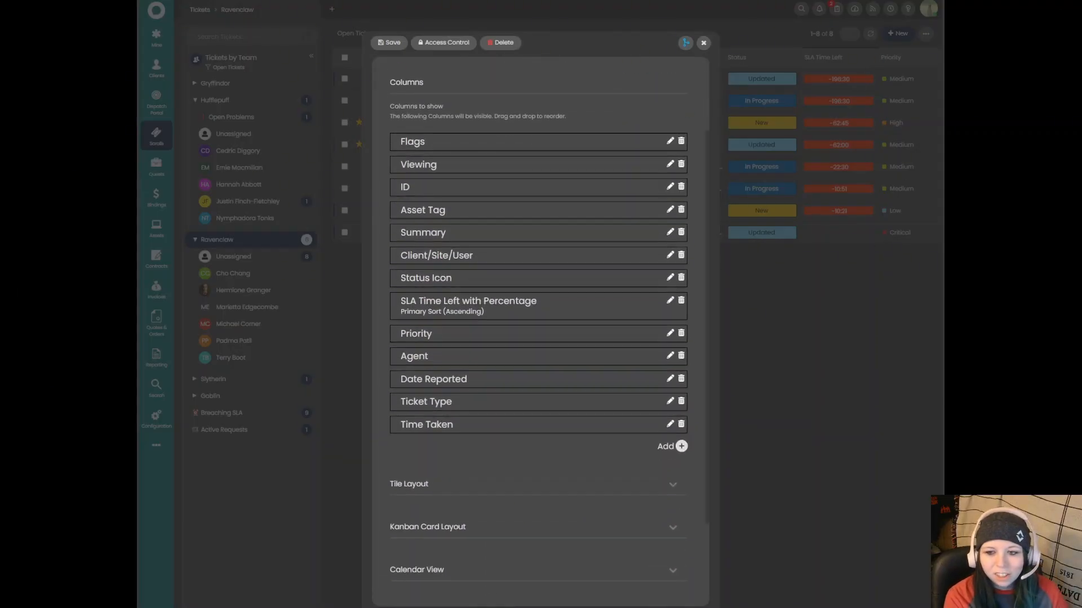
- Browse the columns available to add to the Service Desk View profile, and leave without adding any
left_click(681, 446)
left_click(483, 327)
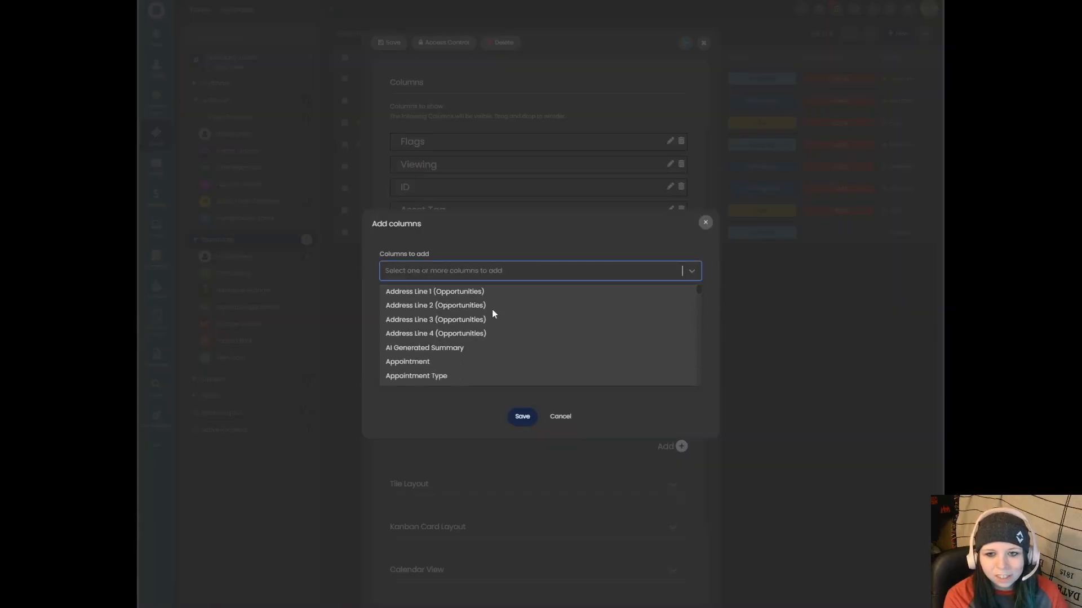
scroll(493, 313, "down", 10)
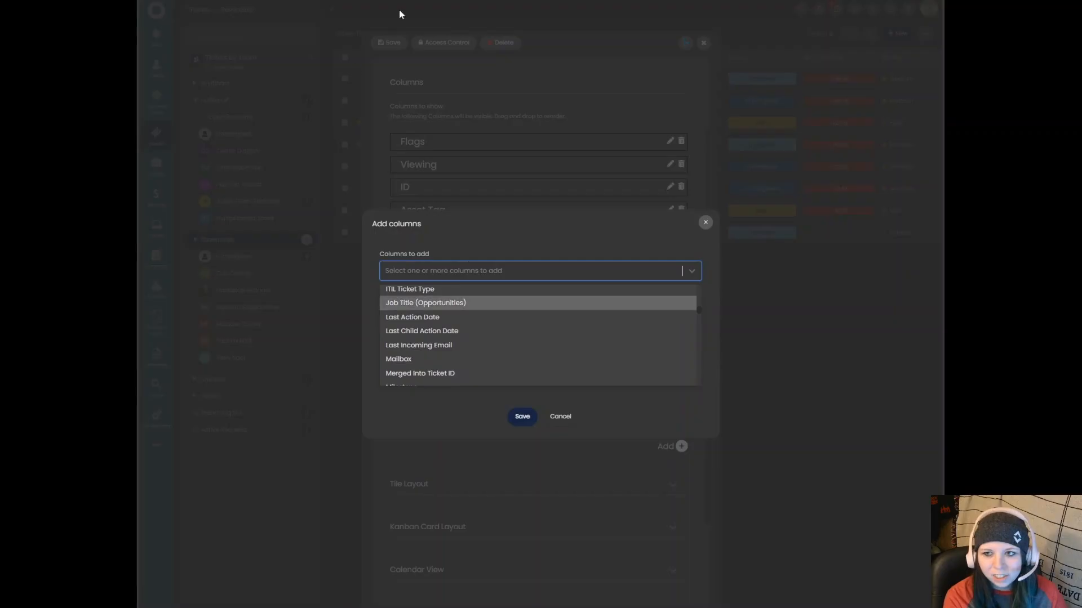
scroll(499, 327, "down", 12)
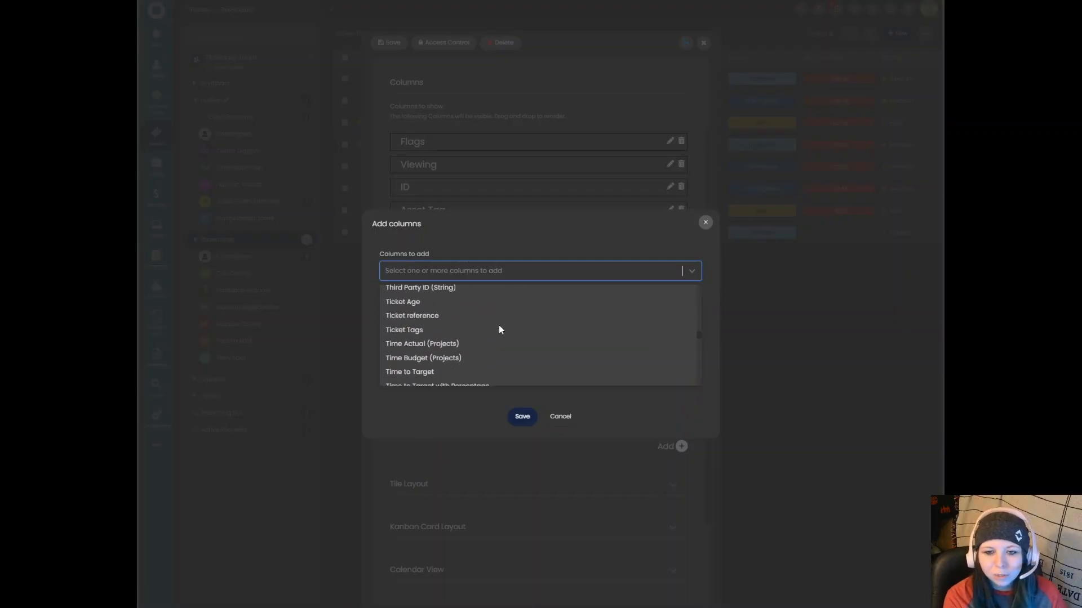
scroll(499, 326, "down", 6)
left_click(565, 414)
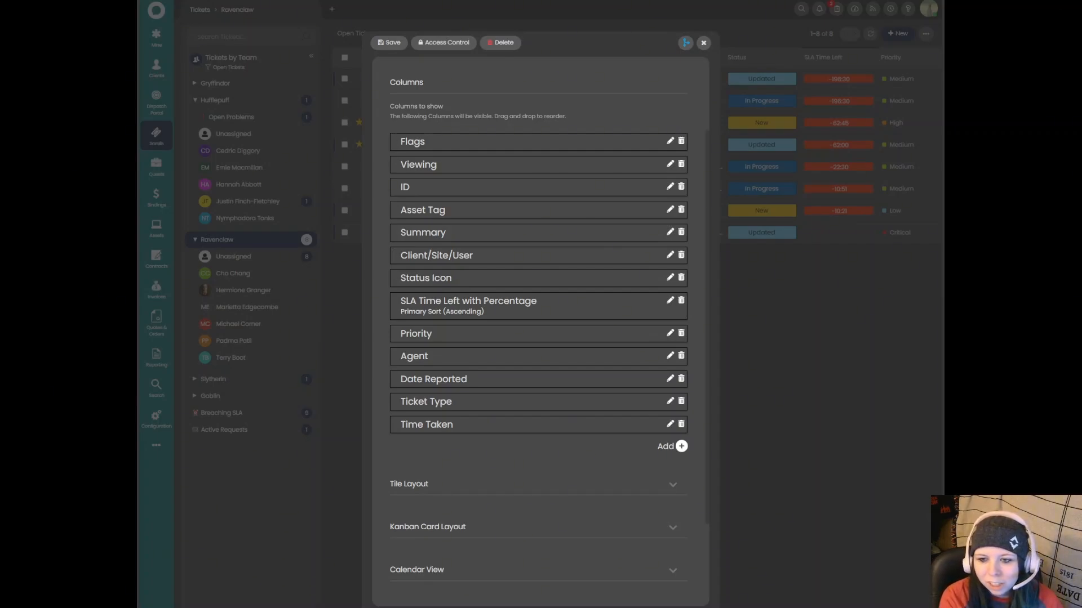
- Add the Client column to the Service Desk View column profile
left_click(681, 446)
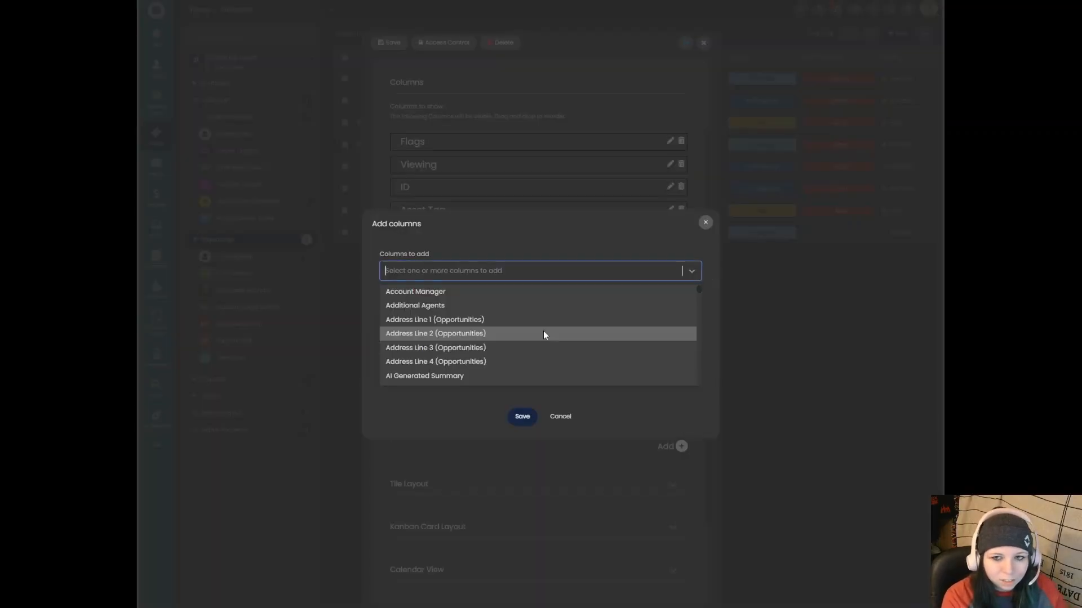
type("Client")
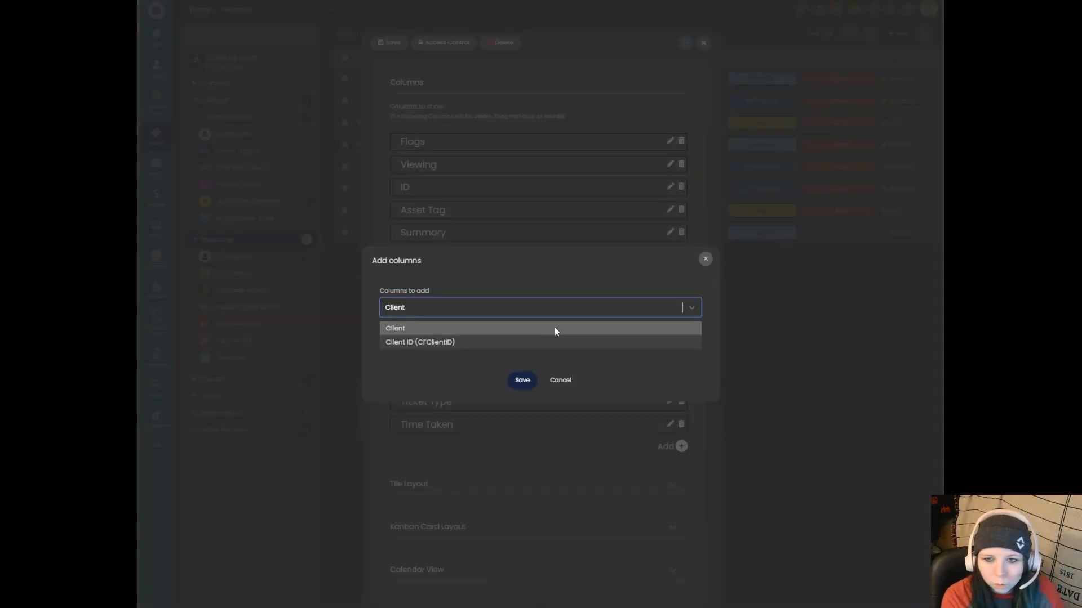
left_click(555, 329)
left_click(524, 395)
left_click(521, 363)
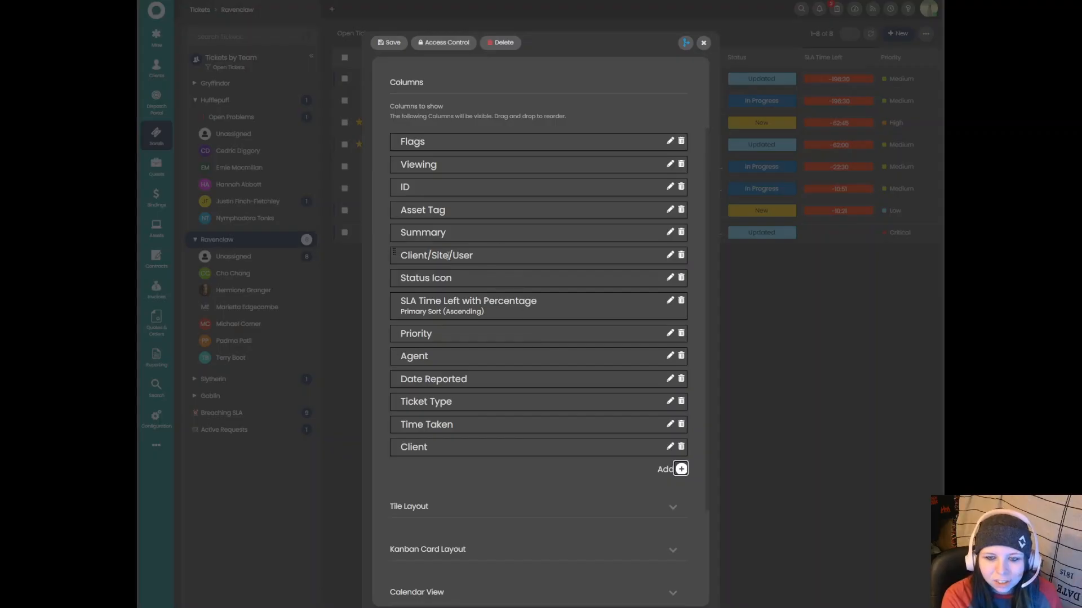
- Set the Client column's grouping to "Group by this column" and save the column settings
left_click(668, 447)
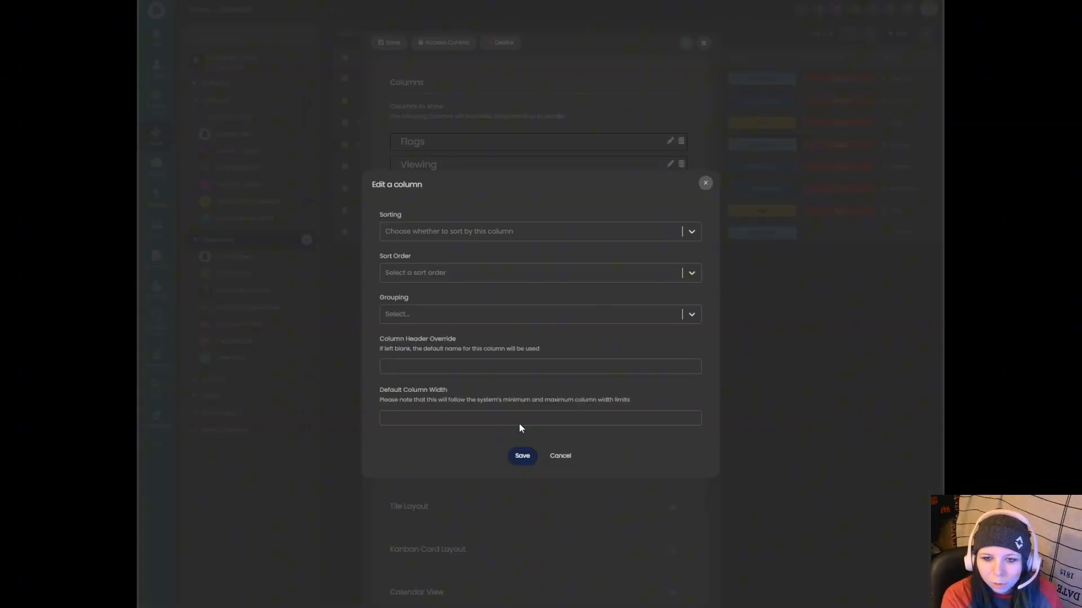
left_click(440, 310)
left_click(457, 329)
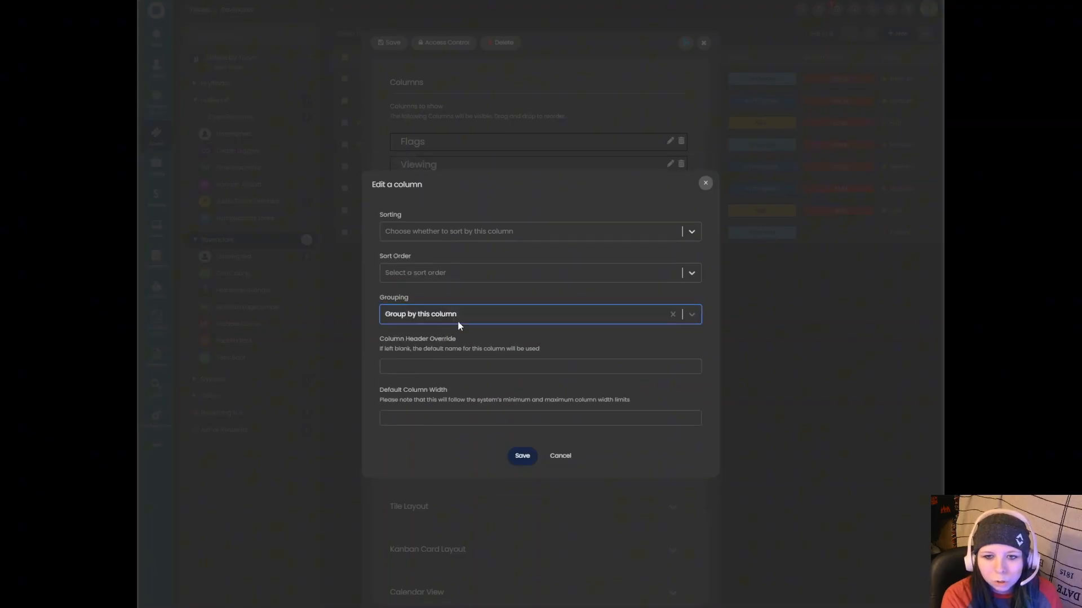
left_click(519, 457)
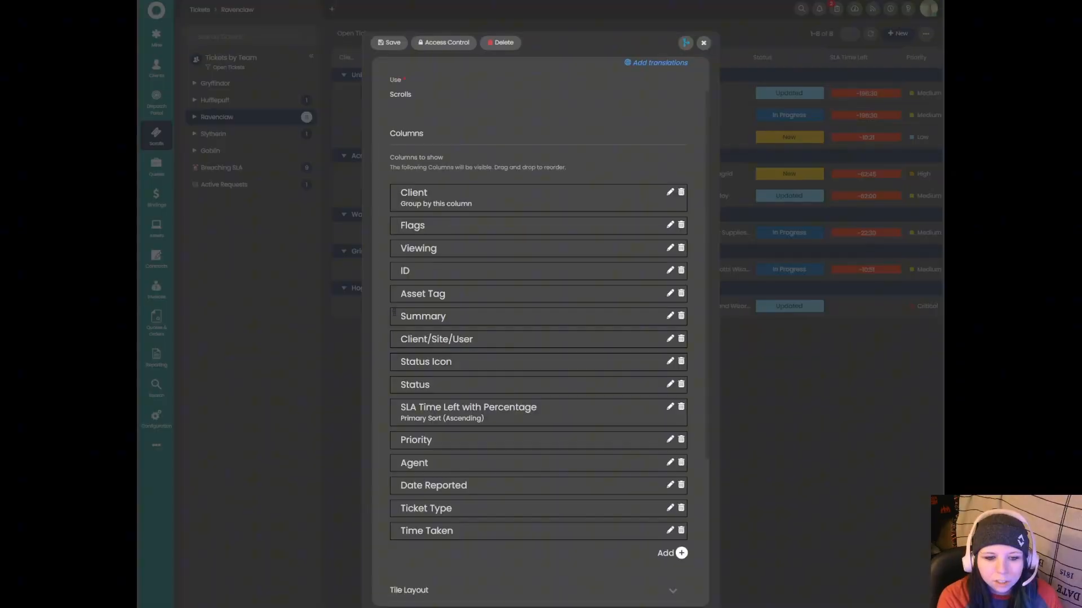
- Review the Status Icon column's sorting, header override and default width options, trying Primary Sort, and cancel the edit
left_click(670, 361)
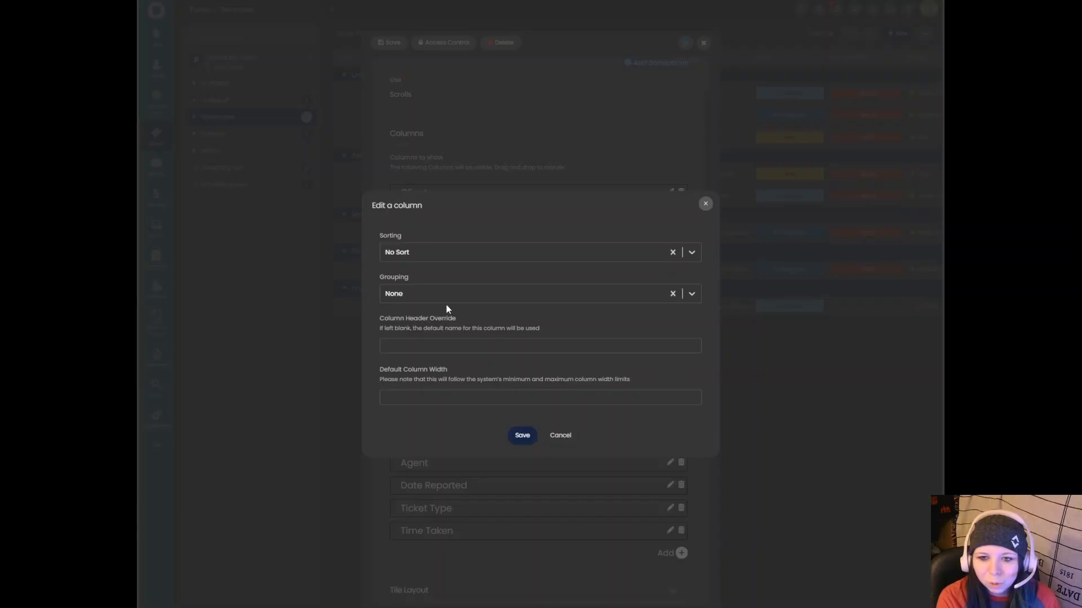
left_click(486, 252)
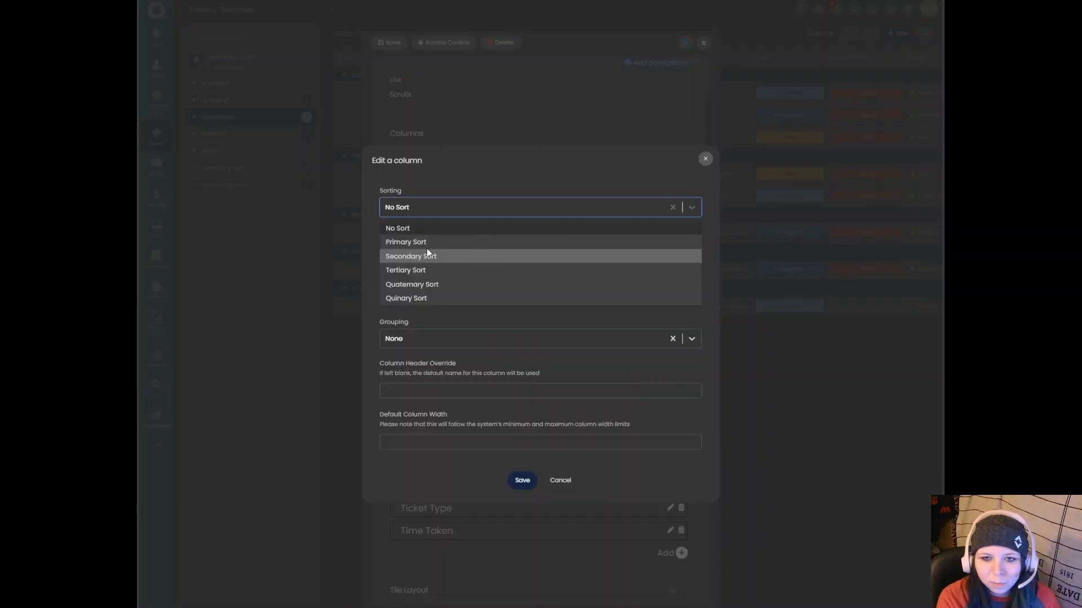
left_click(445, 242)
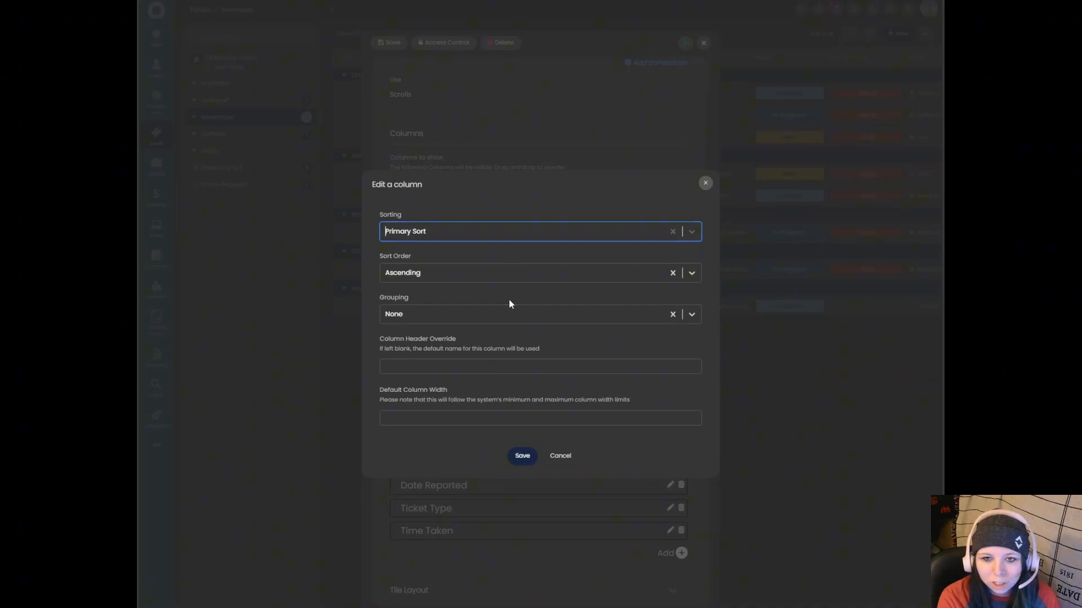
left_click_drag(467, 343, 378, 338)
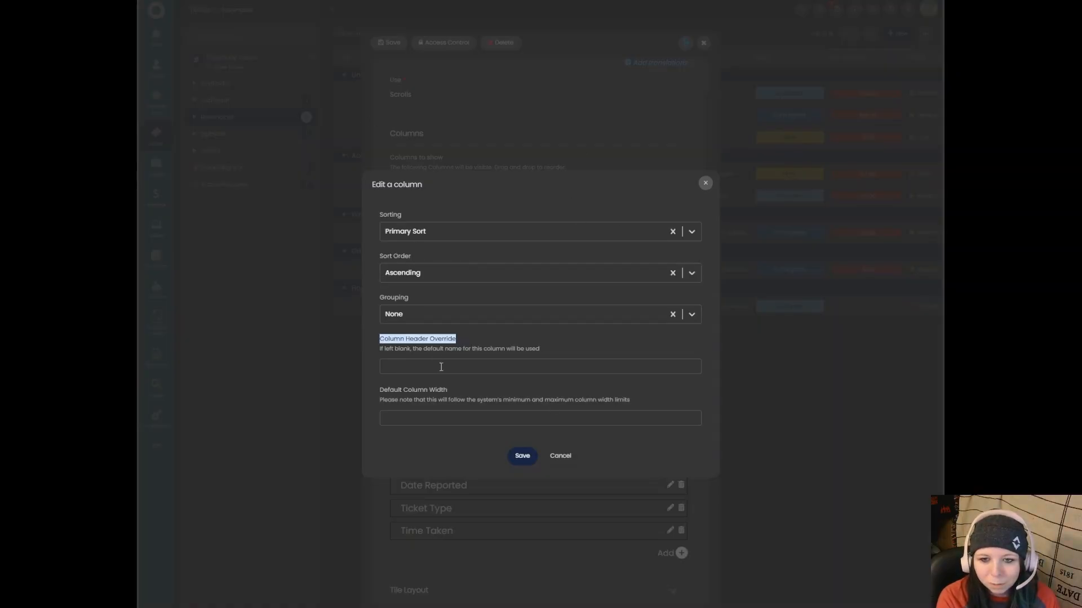
left_click_drag(375, 389, 642, 398)
left_click(558, 456)
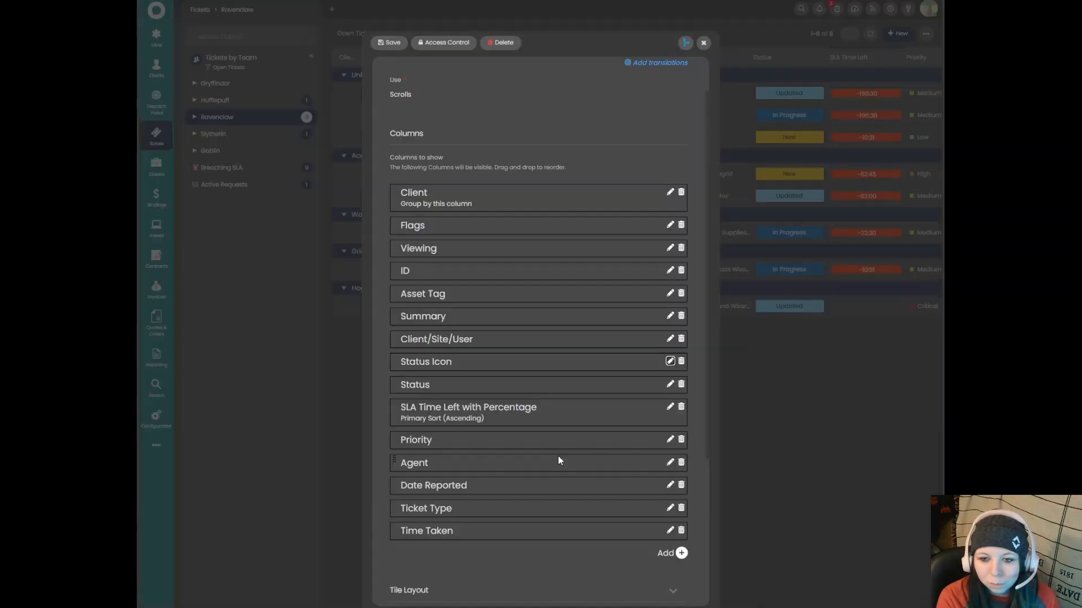
- Save the Service Desk View column profile
scroll(592, 394, "down", 3)
left_click(452, 581)
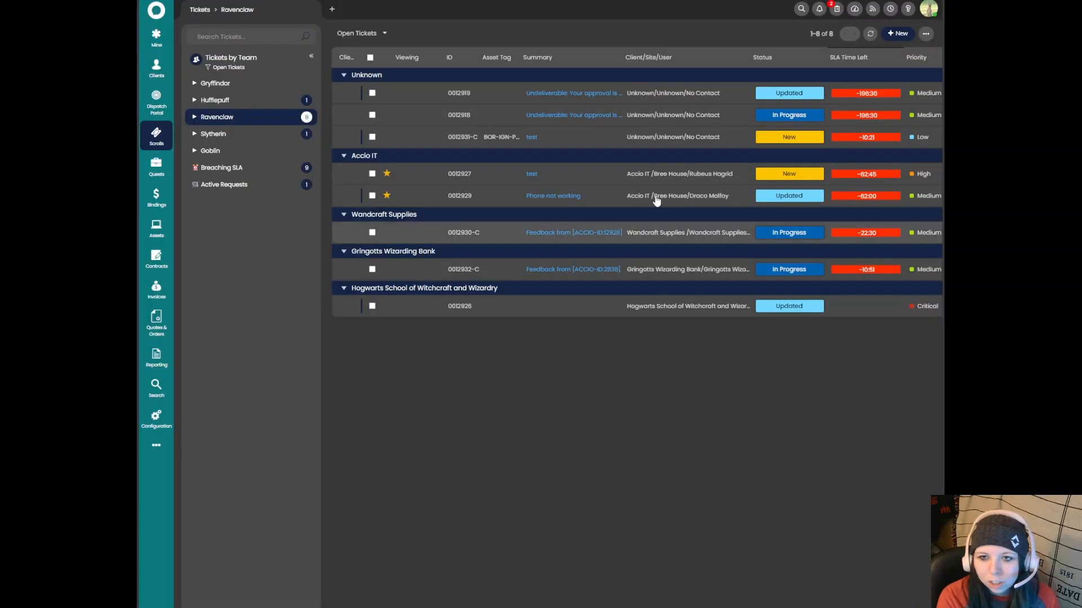
- Try different widths for the Summary, Viewing and Client/Site/User columns in the Ravenclaw ticket list, and reload the page
left_click_drag(623, 58, 718, 83)
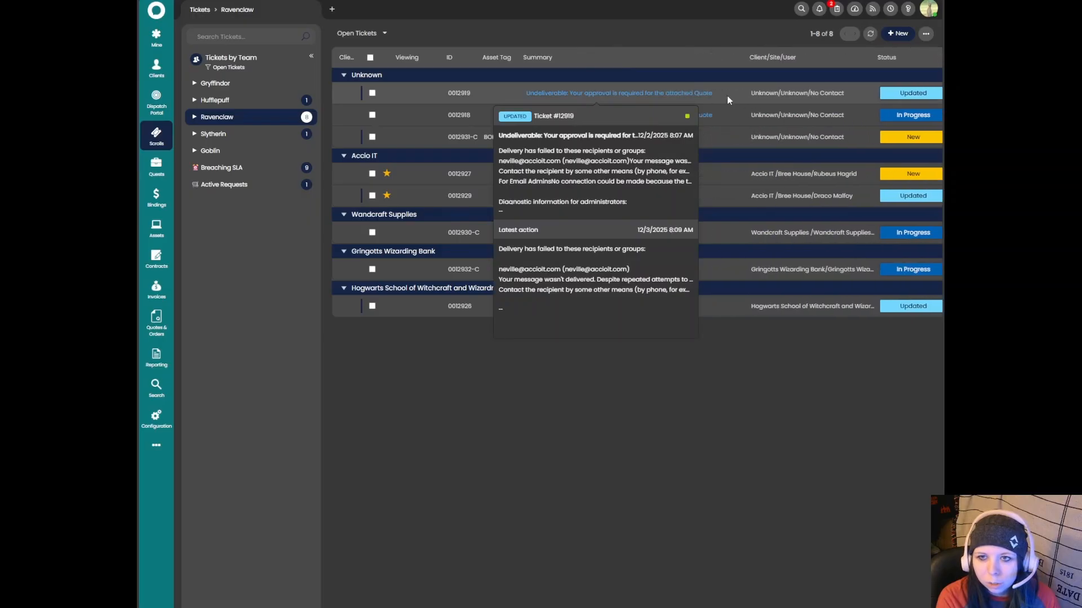
left_click(726, 96)
left_click(342, 33)
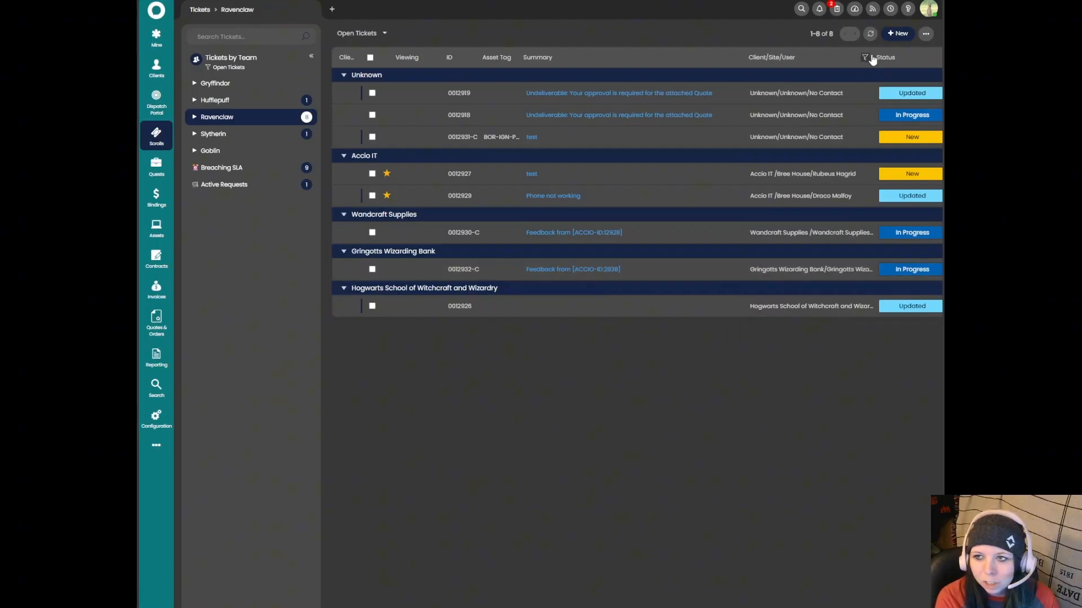
left_click_drag(742, 57, 722, 76)
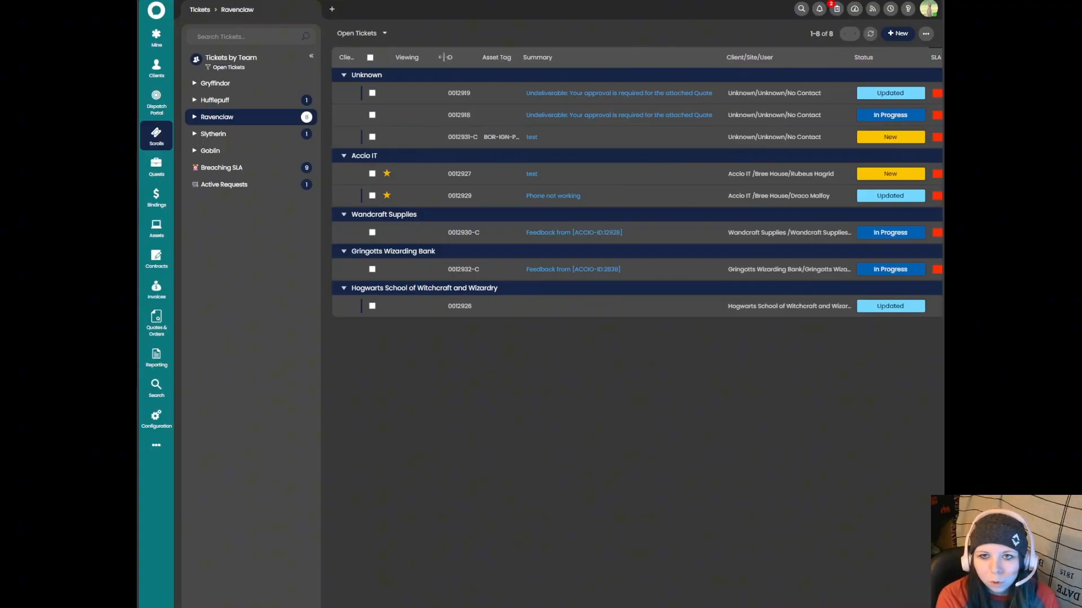
left_click_drag(441, 57, 405, 57)
left_click_drag(812, 57, 940, 96)
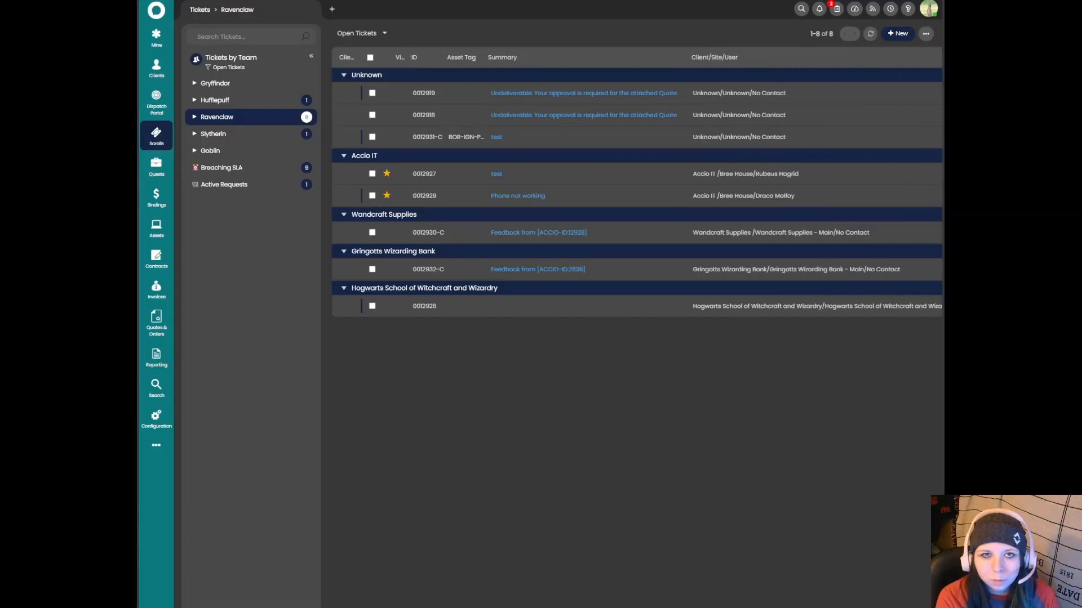
key("F5")
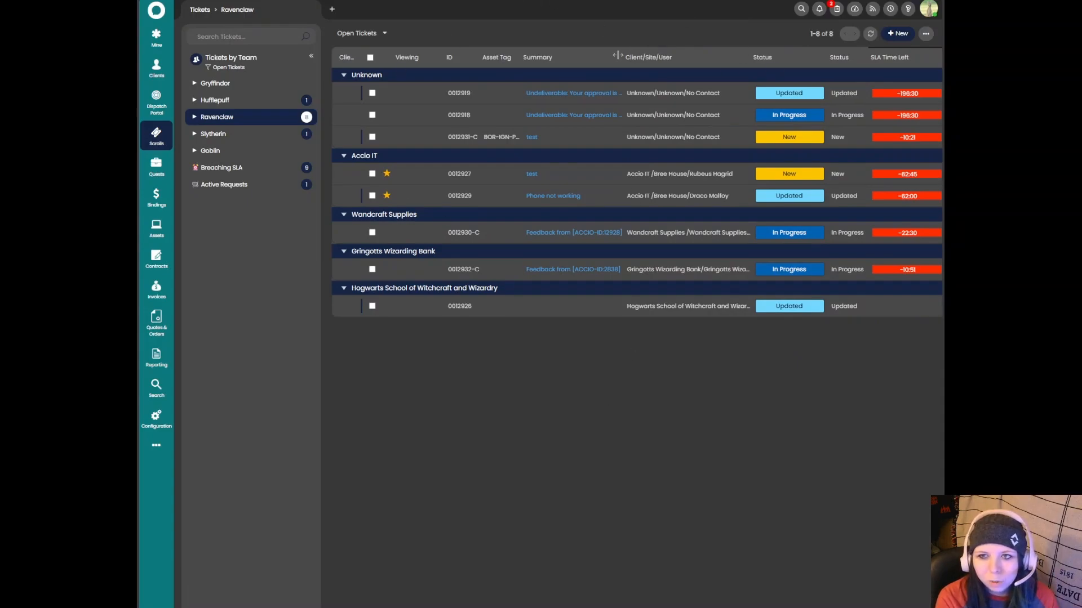
- Widen the Summary column in the Ravenclaw ticket list and reopen the Service Desk View column profile for editing
left_click_drag(618, 55, 691, 55)
left_click(925, 33)
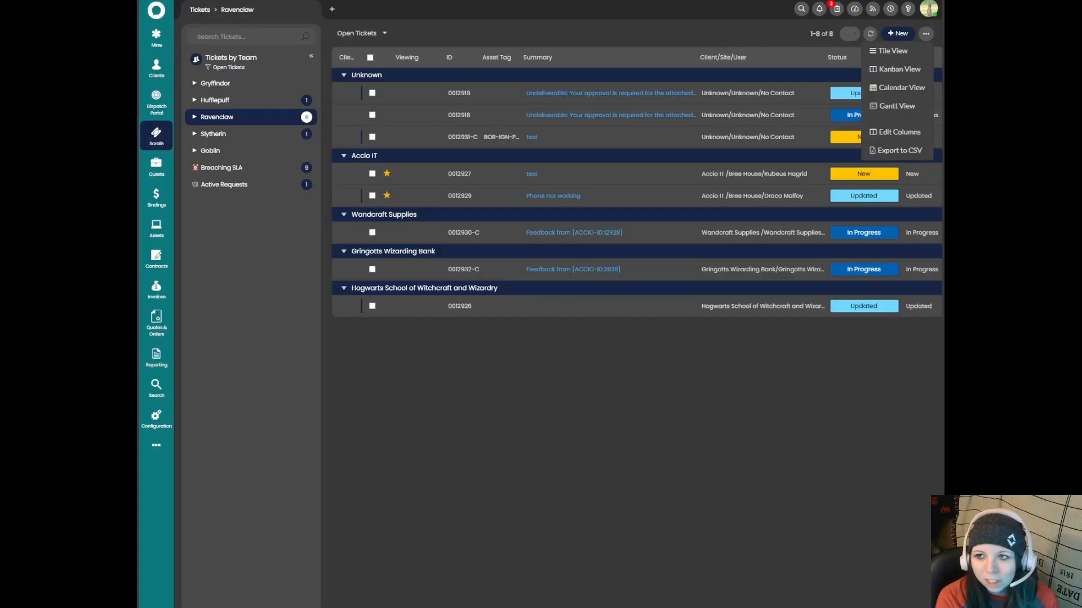
left_click(900, 131)
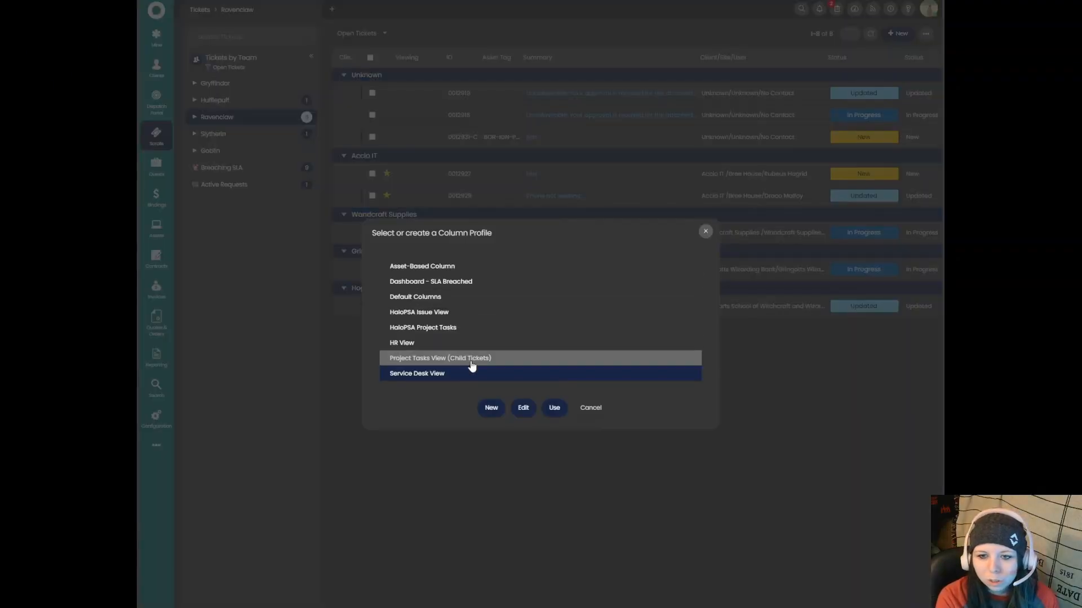
left_click(522, 407)
- Expand the profile's Tile Layout section and inspect the Tile HTML in code view
scroll(567, 262, "down", 6)
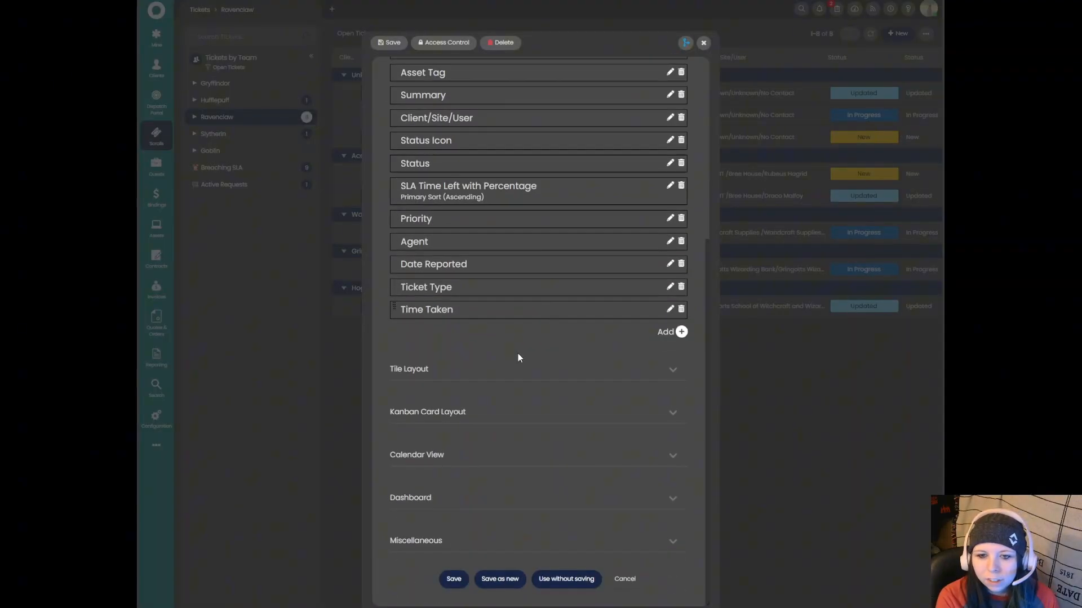
left_click(503, 372)
scroll(530, 258, "down", 3)
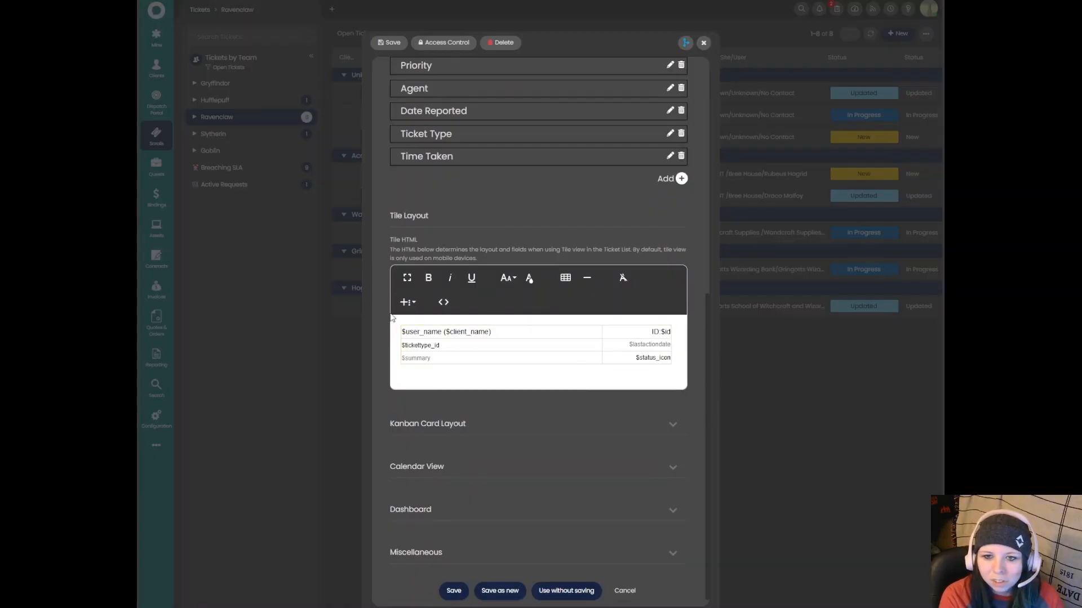
left_click(443, 305)
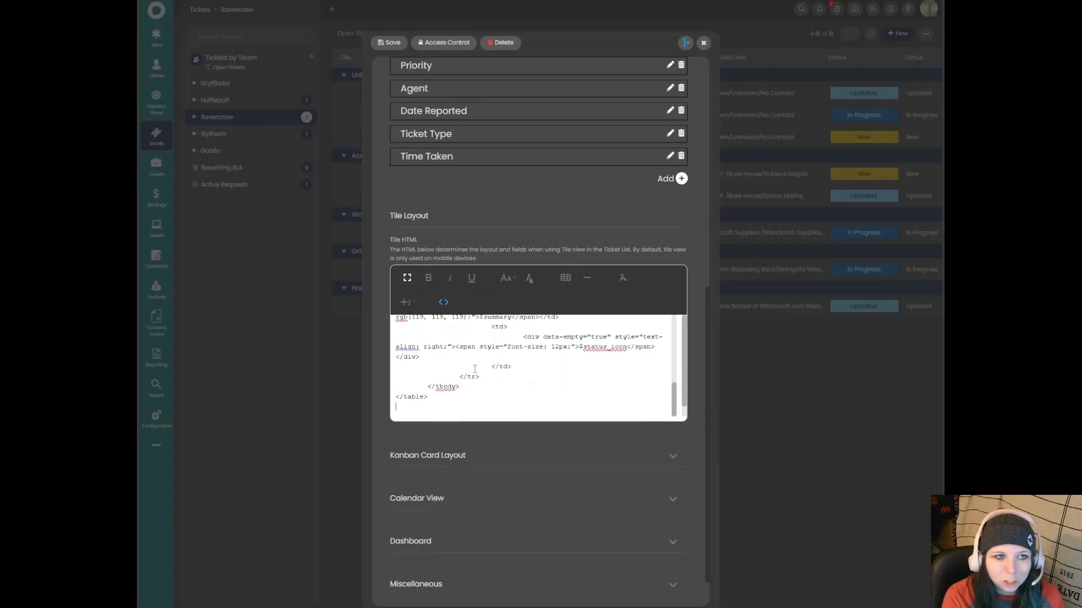
scroll(492, 358, "up", 2)
left_click(443, 302)
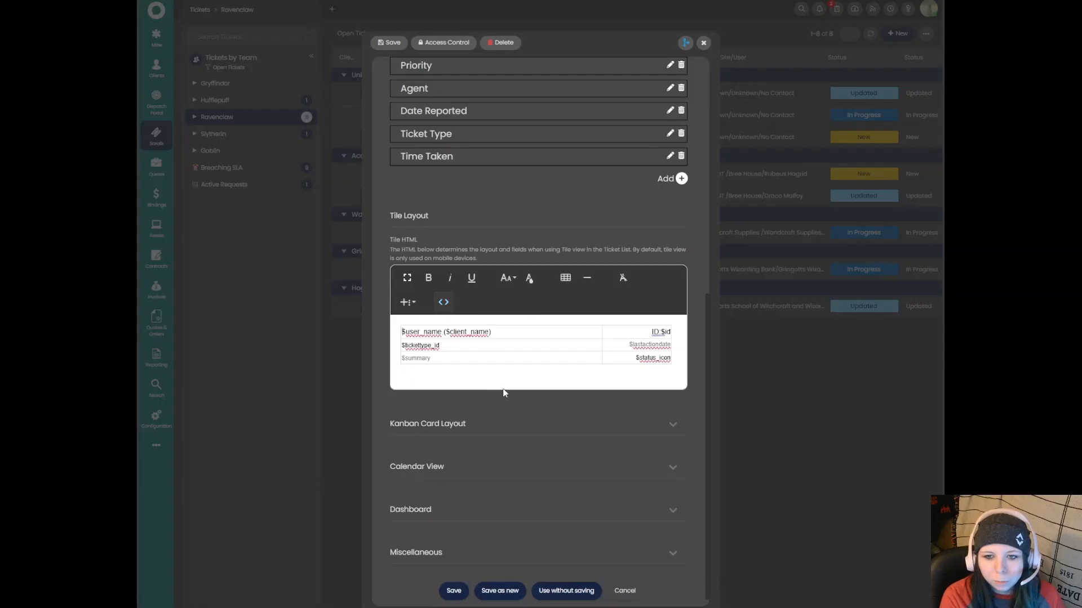
- Insert the $userdef2 field variable above the user name in the Tile HTML layout
left_click(407, 302)
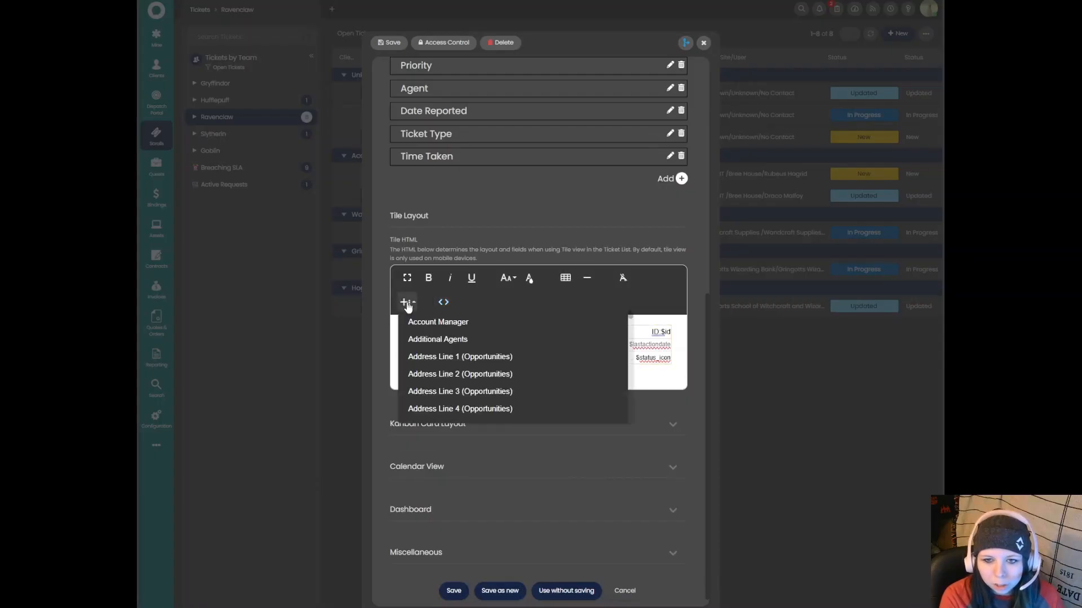
scroll(439, 379, "down", 3)
scroll(439, 379, "down", 12)
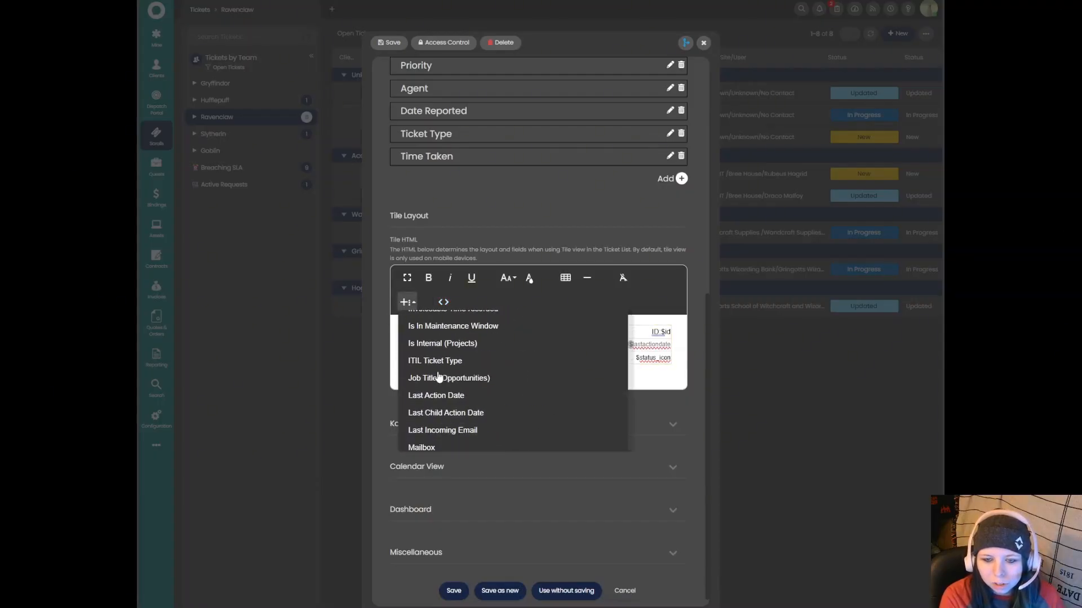
left_click(428, 366)
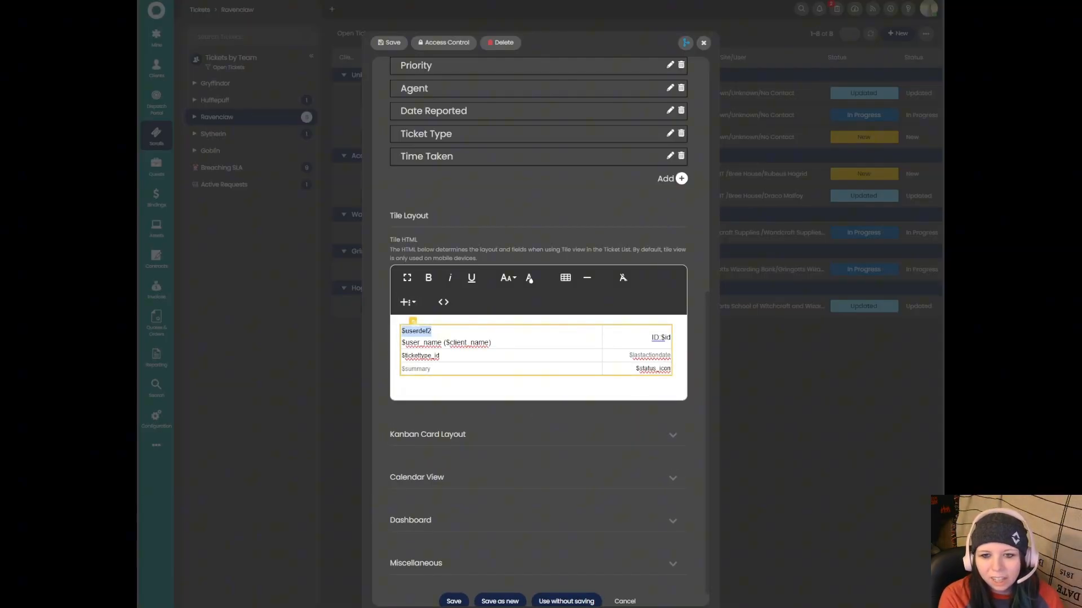
- Review the profile's Kanban Card Layout and Dashboard sections, and use the profile without saving
left_click(456, 442)
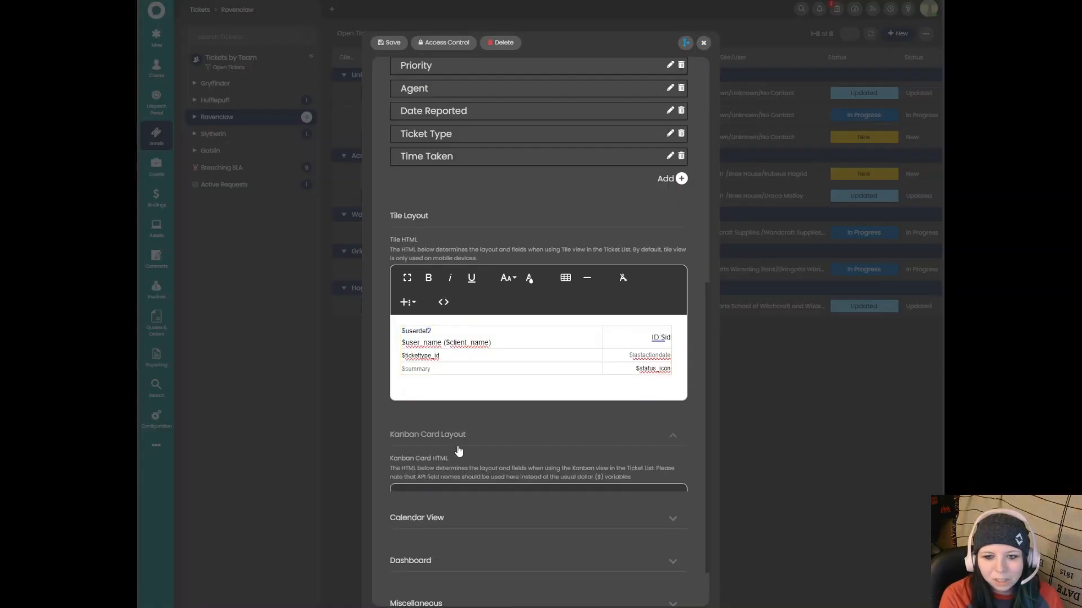
scroll(474, 355, "down", 3)
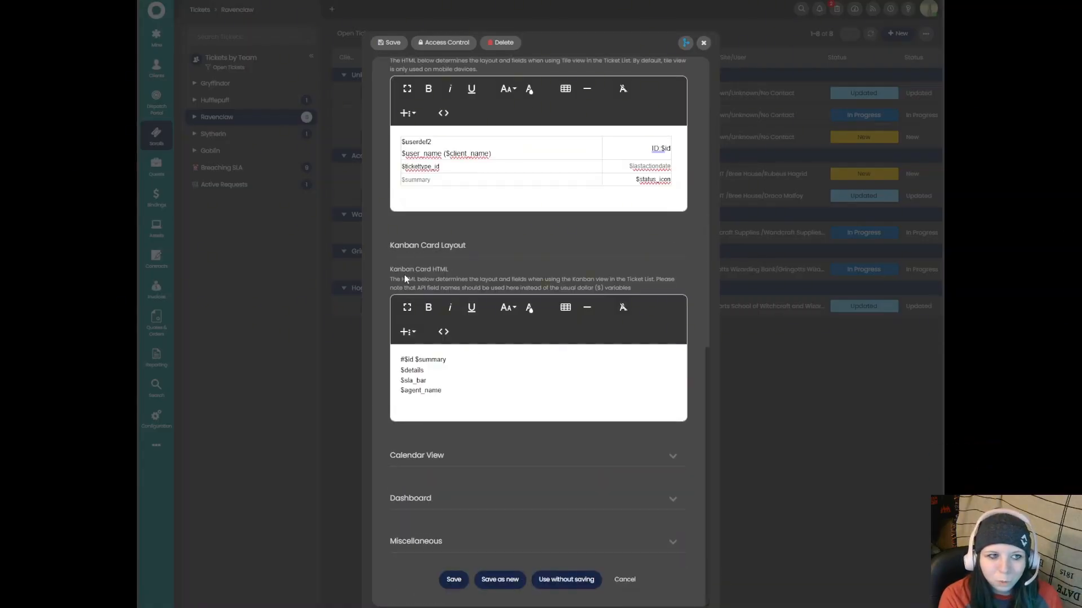
left_click(448, 496)
scroll(499, 485, "down", 1)
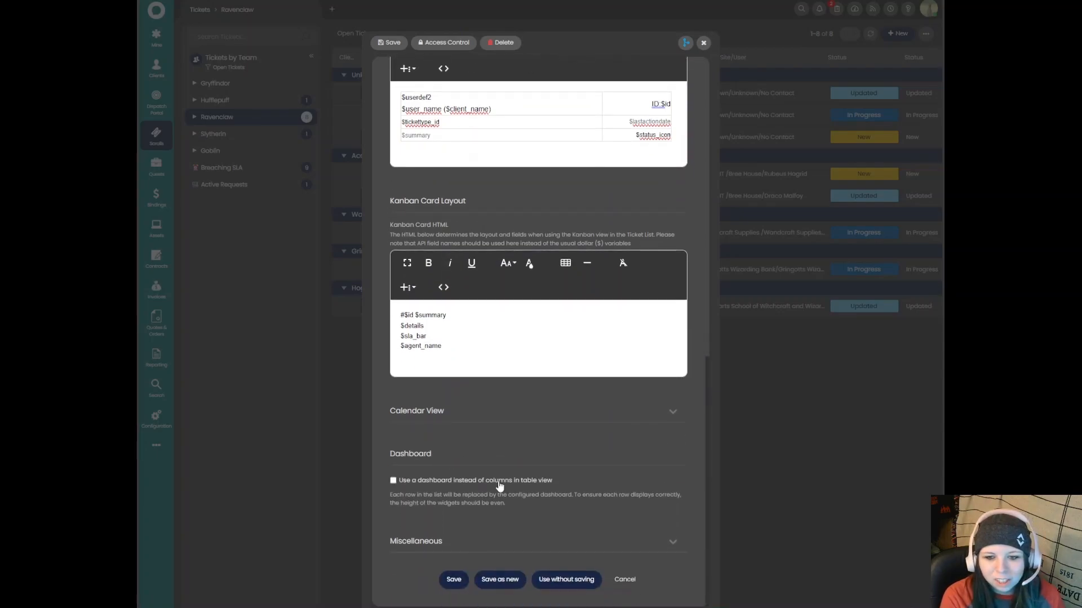
left_click(447, 482)
scroll(439, 510, "down", 1)
left_click(552, 580)
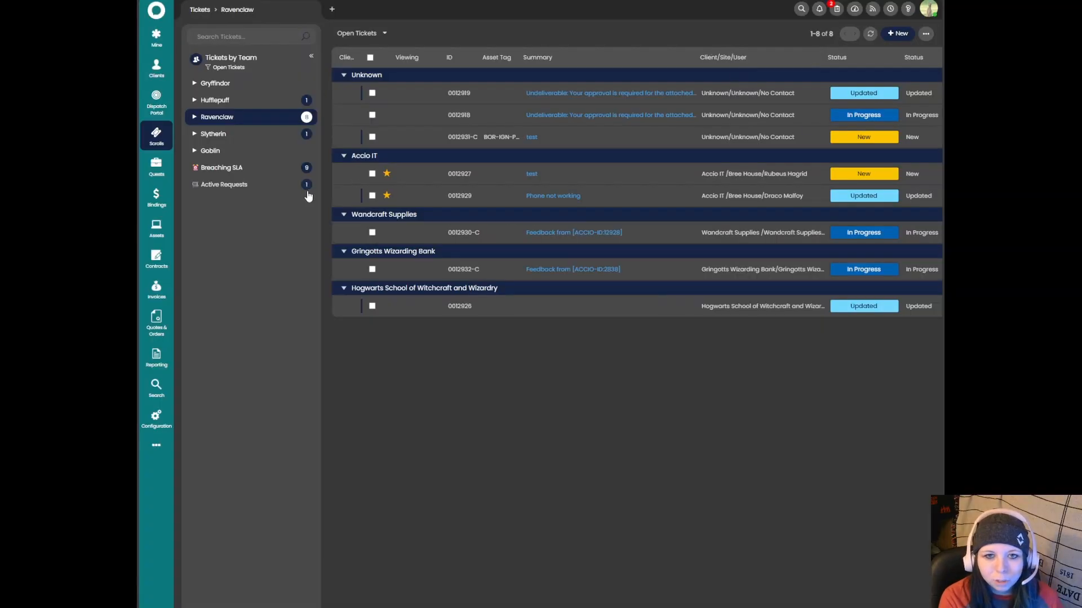
- Switch the ticket view to My Lists and open the Closed Today list for editing
left_click(220, 56)
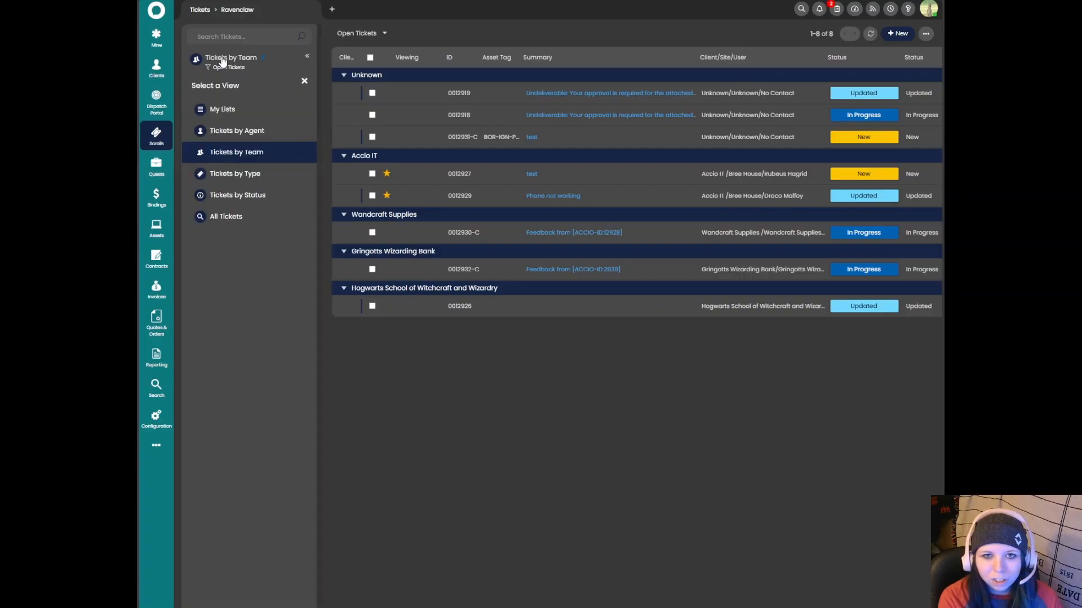
left_click(210, 106)
right_click(239, 179)
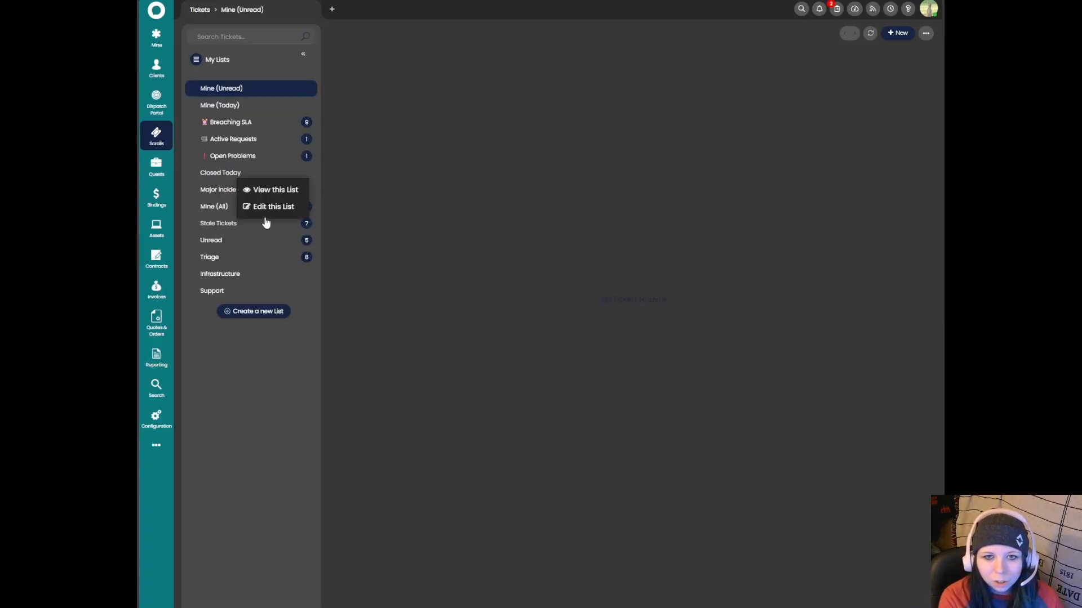
left_click(264, 209)
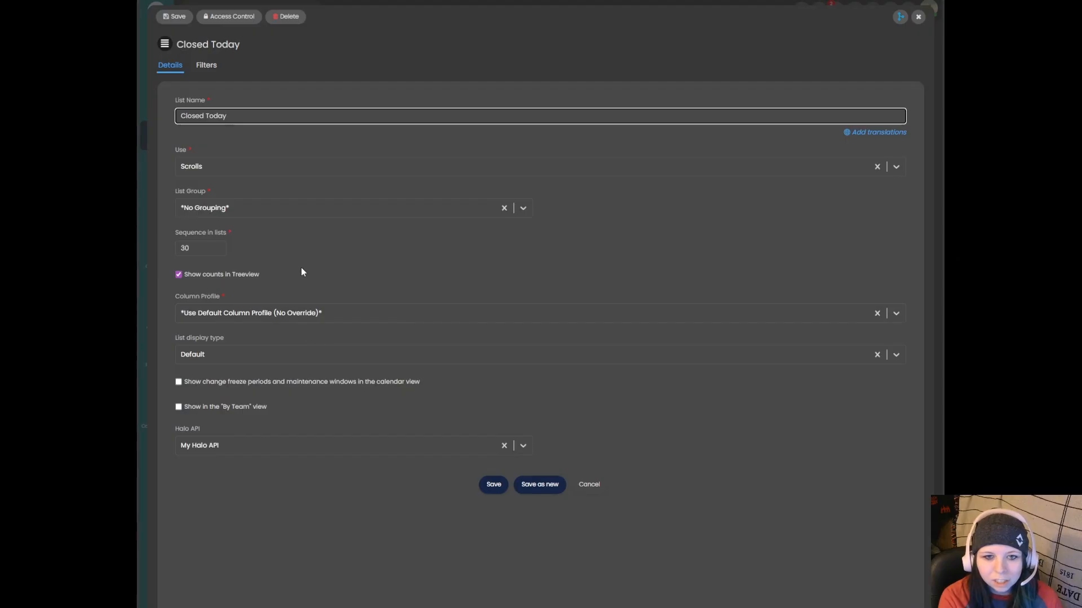
- Browse the column profiles that can be assigned to the Closed Today list, and close it without changing anything
left_click(300, 314)
scroll(343, 383, "down", 2)
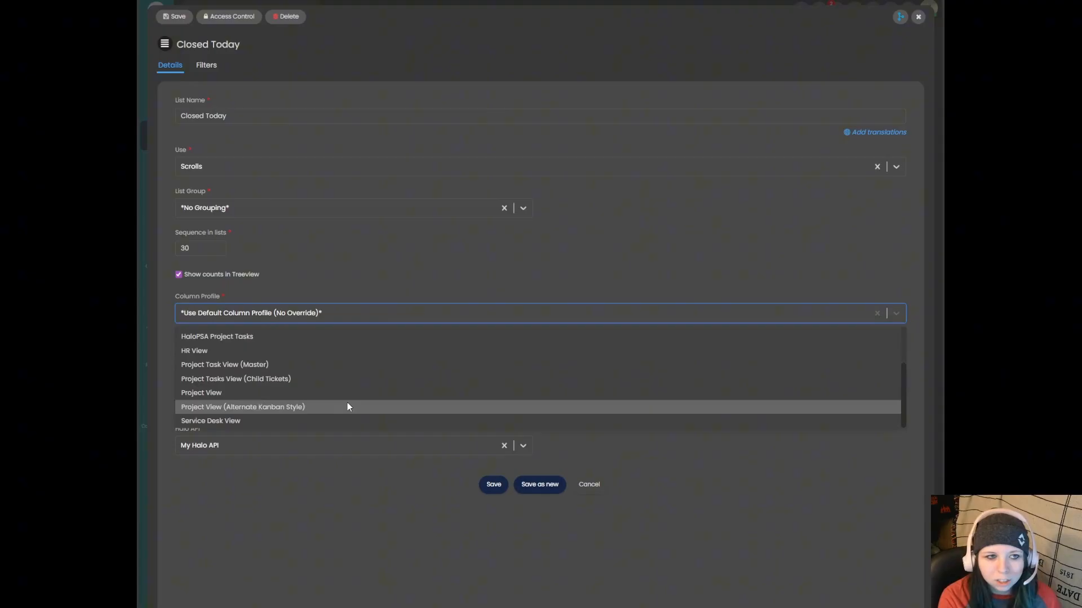
left_click(917, 17)
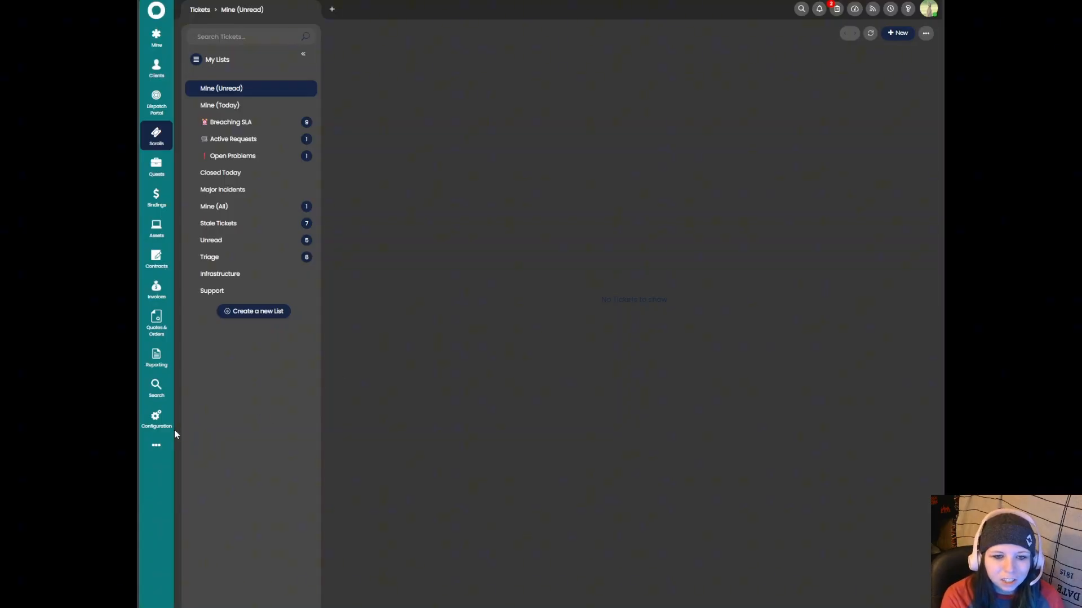
- Open the Quests area from the Areas section of the Tickets configuration
left_click(160, 423)
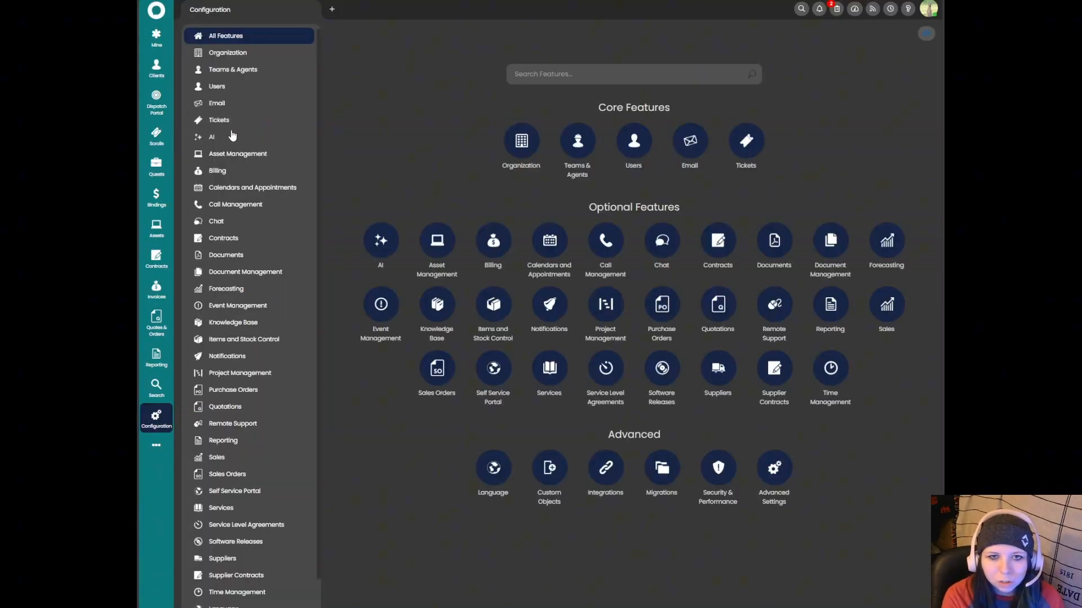
left_click(232, 122)
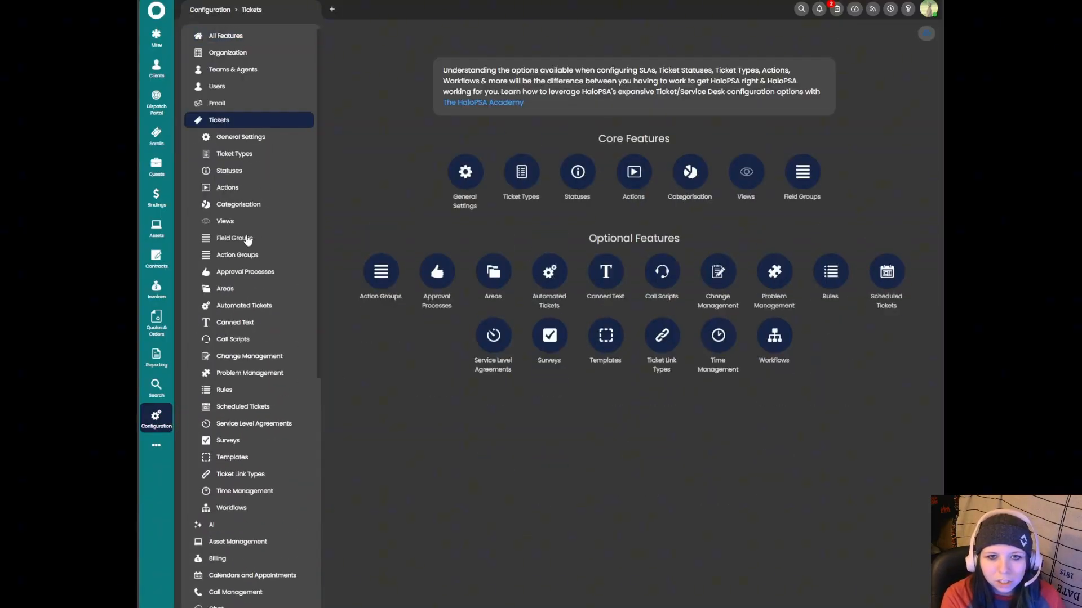
left_click(252, 289)
left_click(438, 104)
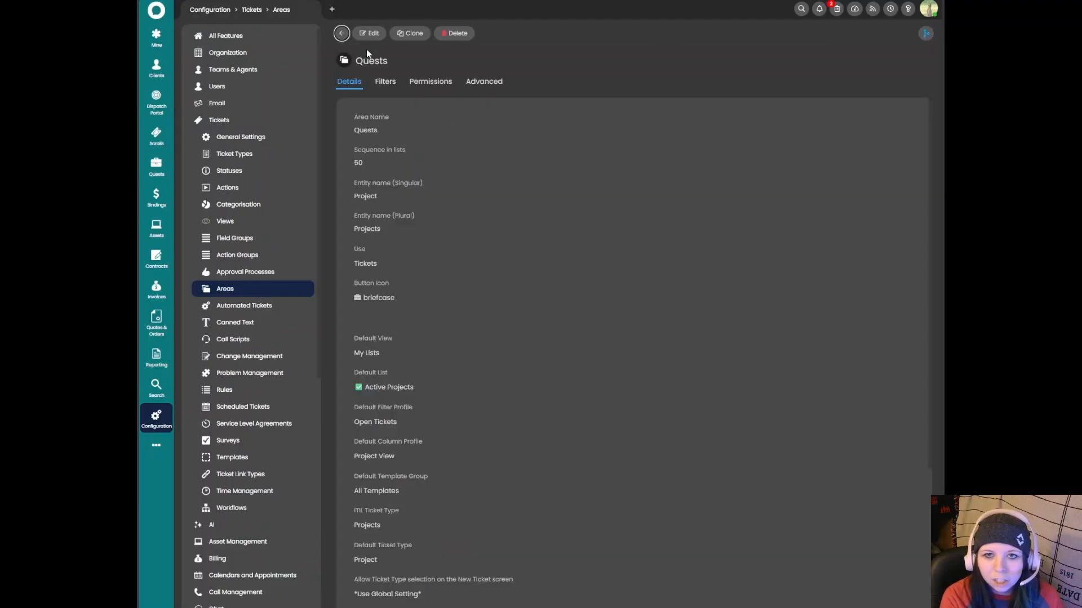
- Examine the Quests area's default column profile setting and return to the list of areas
left_click(376, 36)
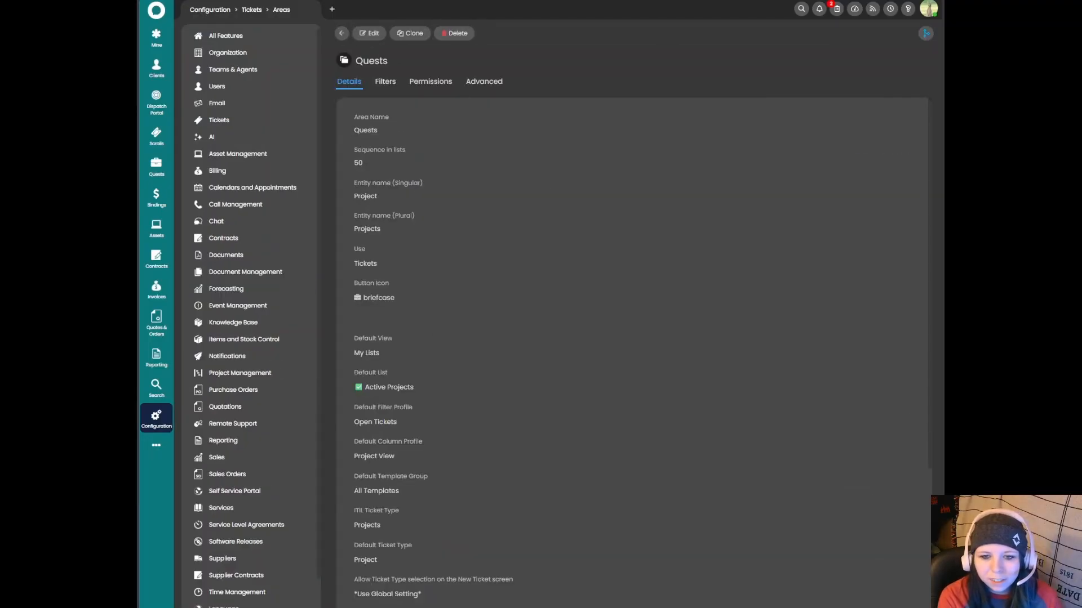
left_click_drag(396, 458, 349, 444)
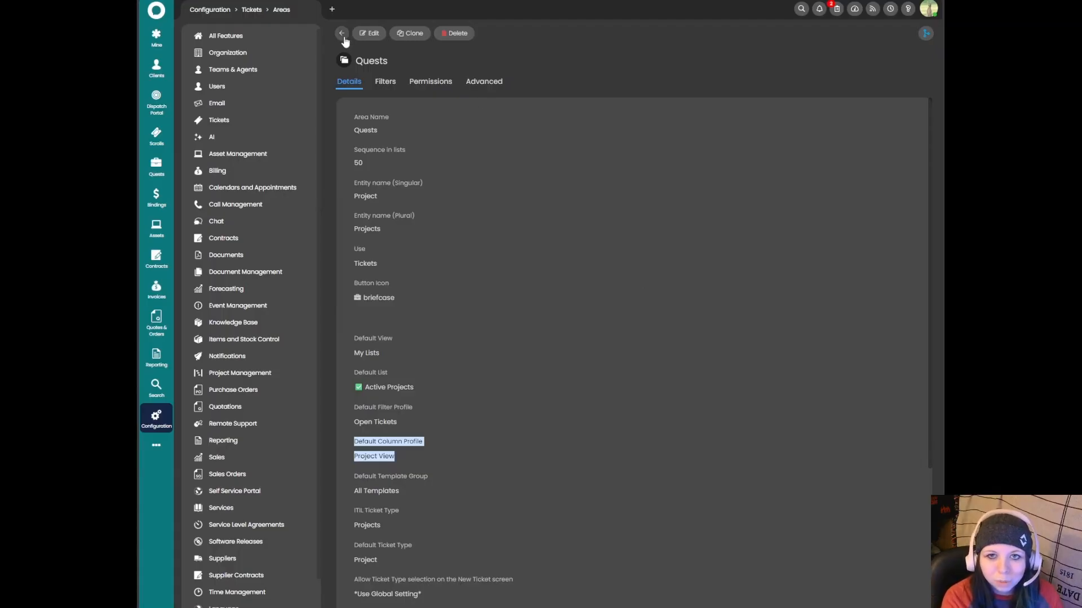
left_click(341, 33)
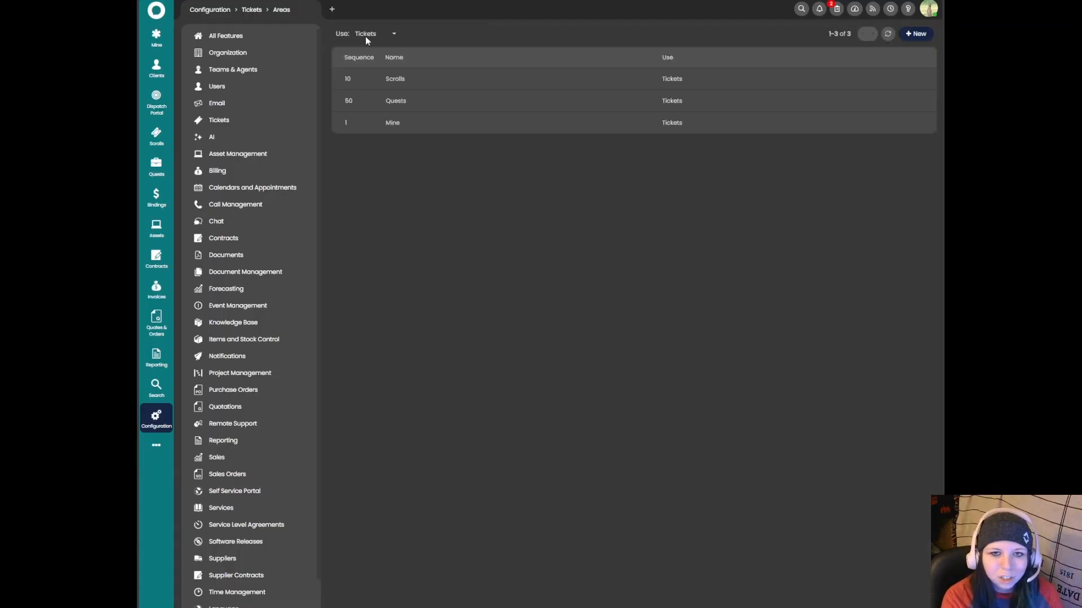
- Open the preferences of the signed-in agent's own account
left_click(928, 9)
left_click(804, 117)
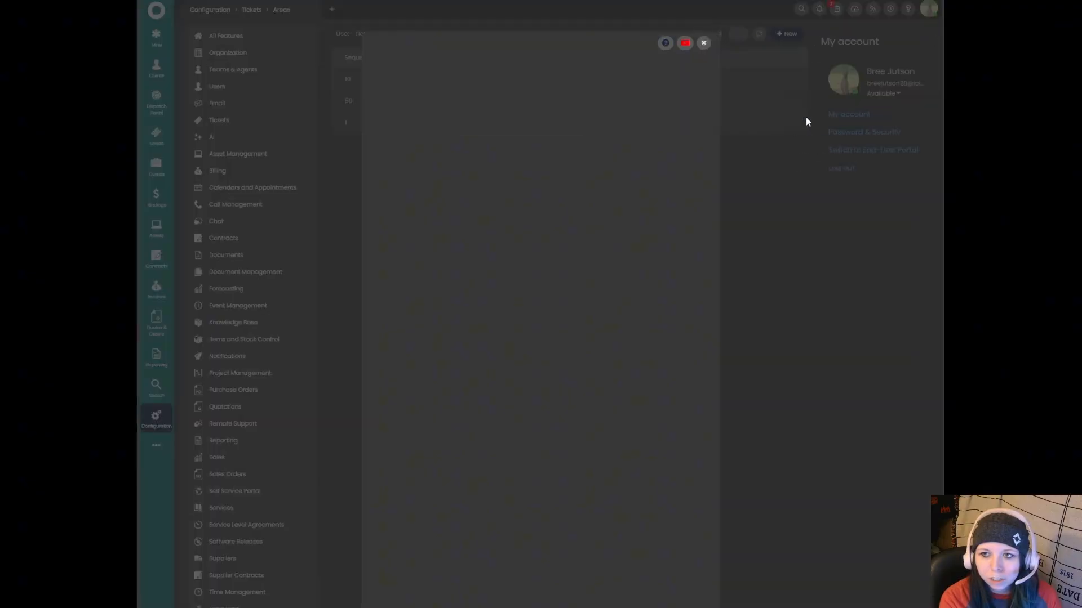
left_click(471, 92)
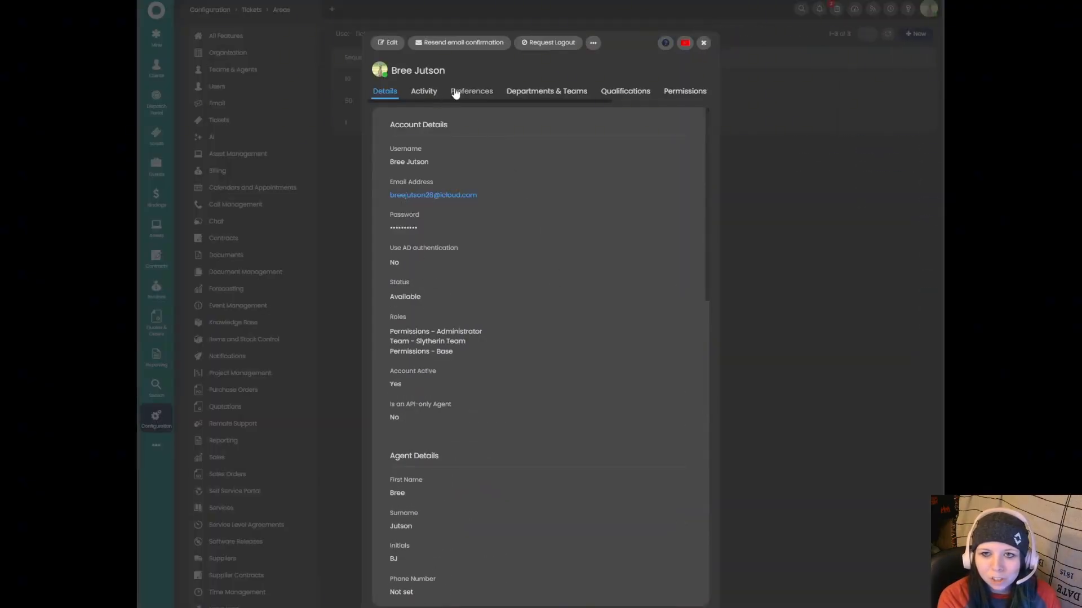
scroll(451, 237, "down", 1)
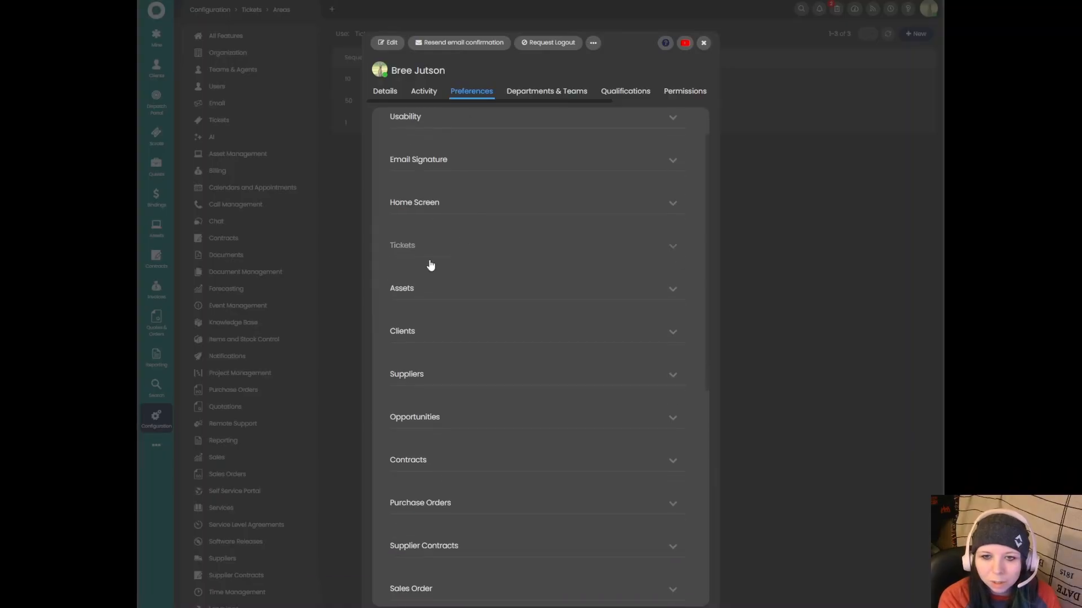
- Examine the default column profile in the account's Tickets preferences in edit mode, and close the account without changing anything
left_click(439, 258)
scroll(450, 236, "down", 1)
left_click(390, 43)
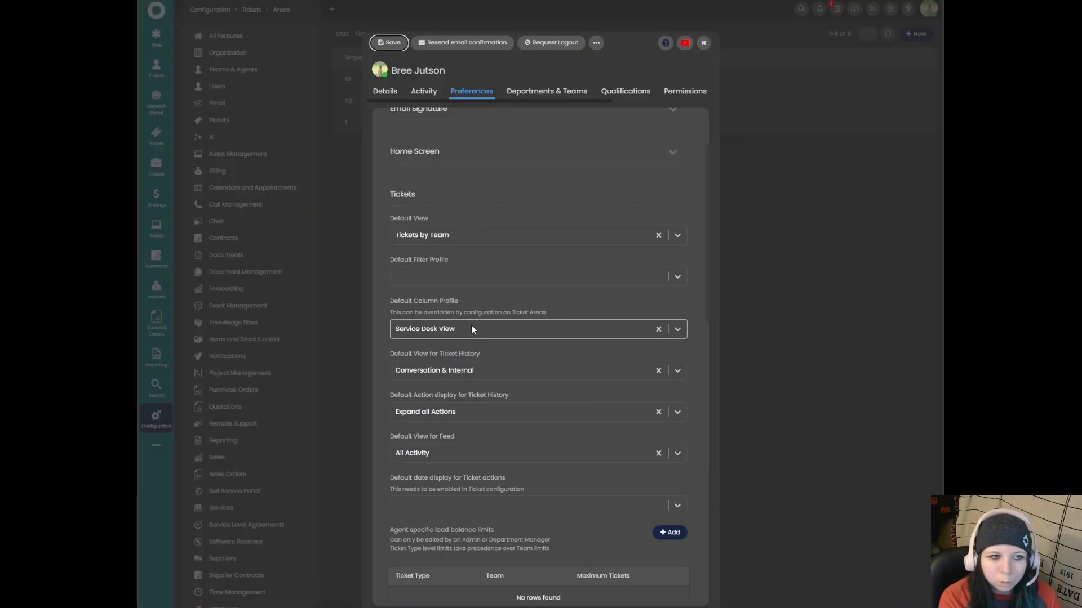
left_click(705, 45)
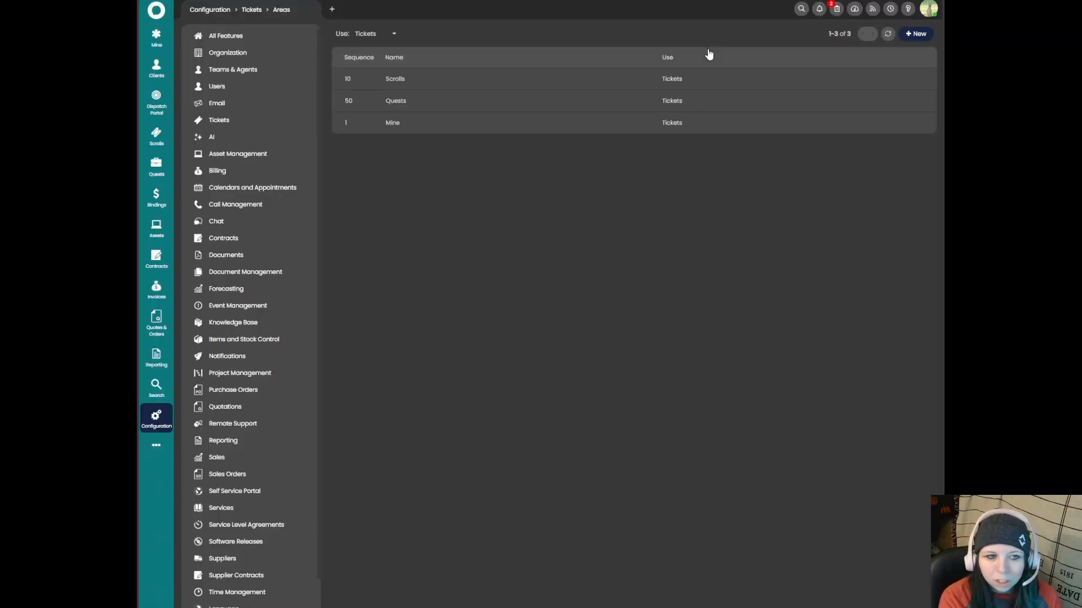
- Examine the default column profile setting in the Views section of the Tickets configuration
left_click(234, 121)
left_click(251, 223)
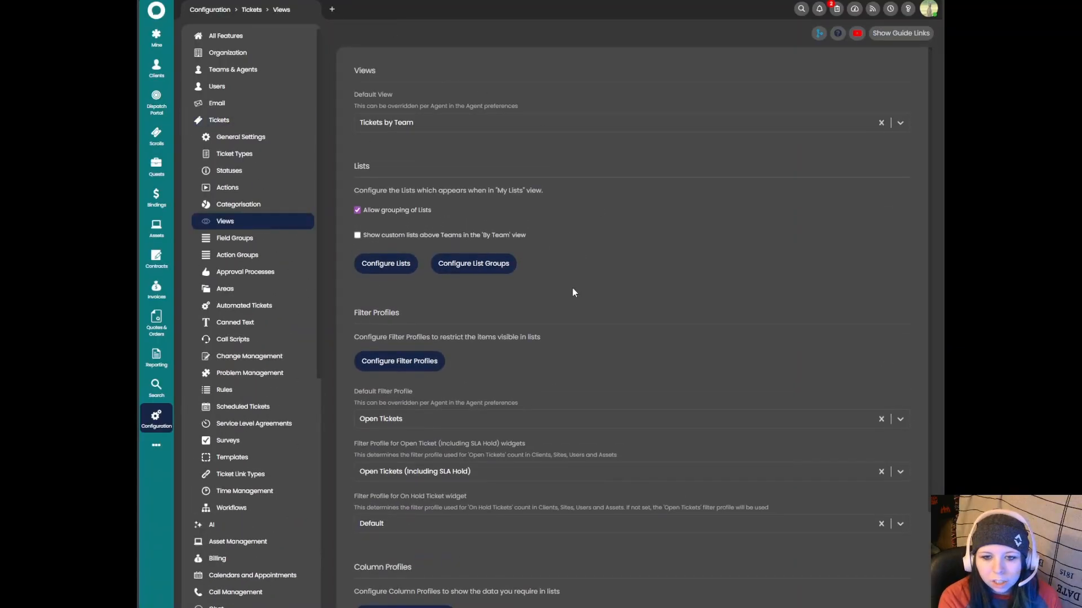
scroll(573, 290, "down", 3)
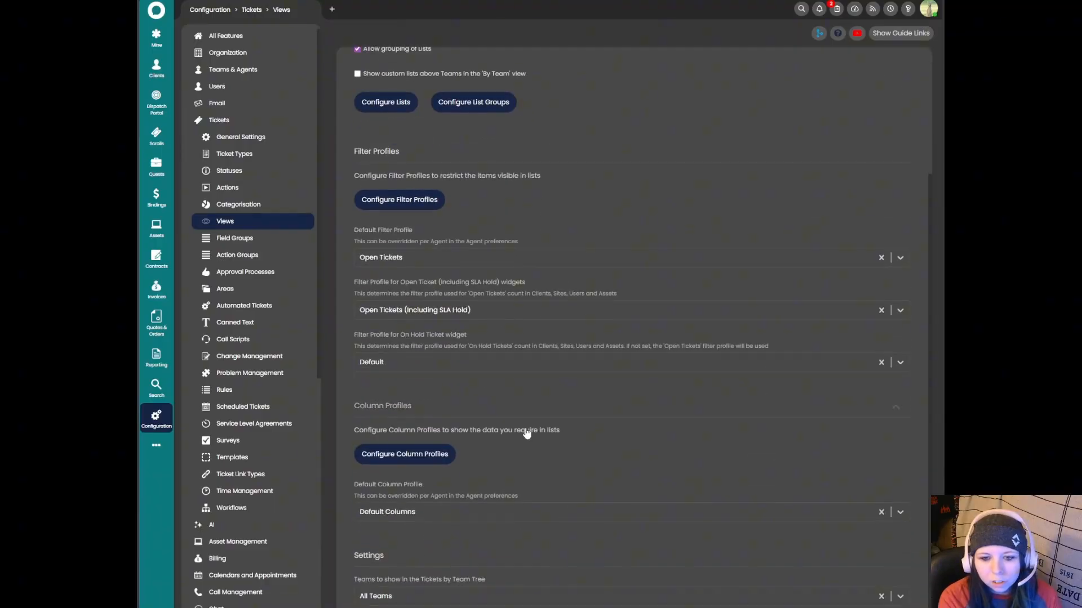
left_click_drag(531, 490, 372, 477)
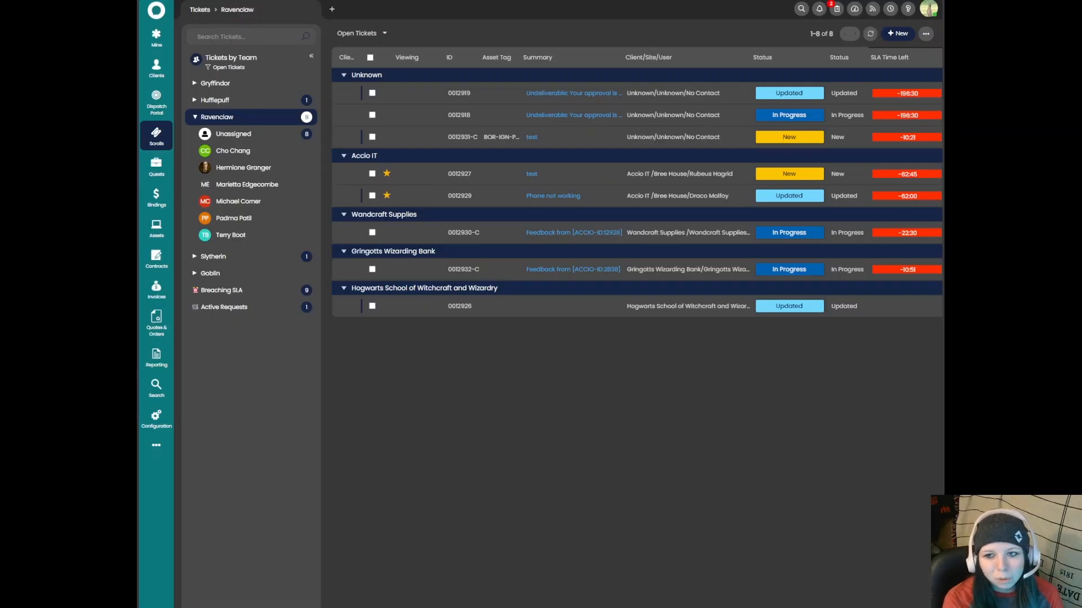
- In the Scrolls area, expand the Slytherin team and filter the tickets by Open Tickets (Including SLA Hold)
left_click(194, 256)
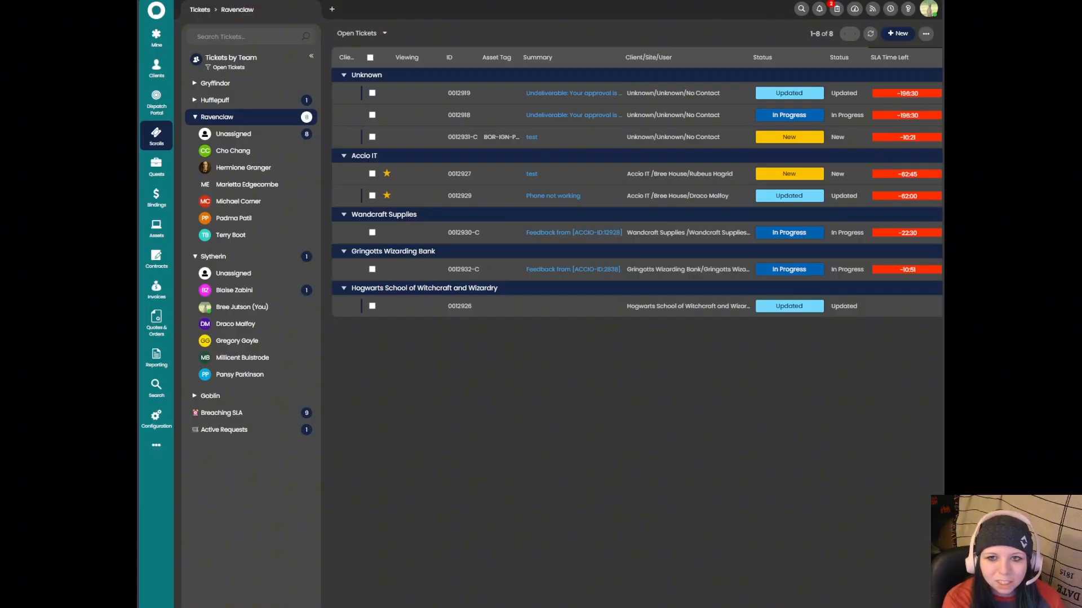
left_click(367, 33)
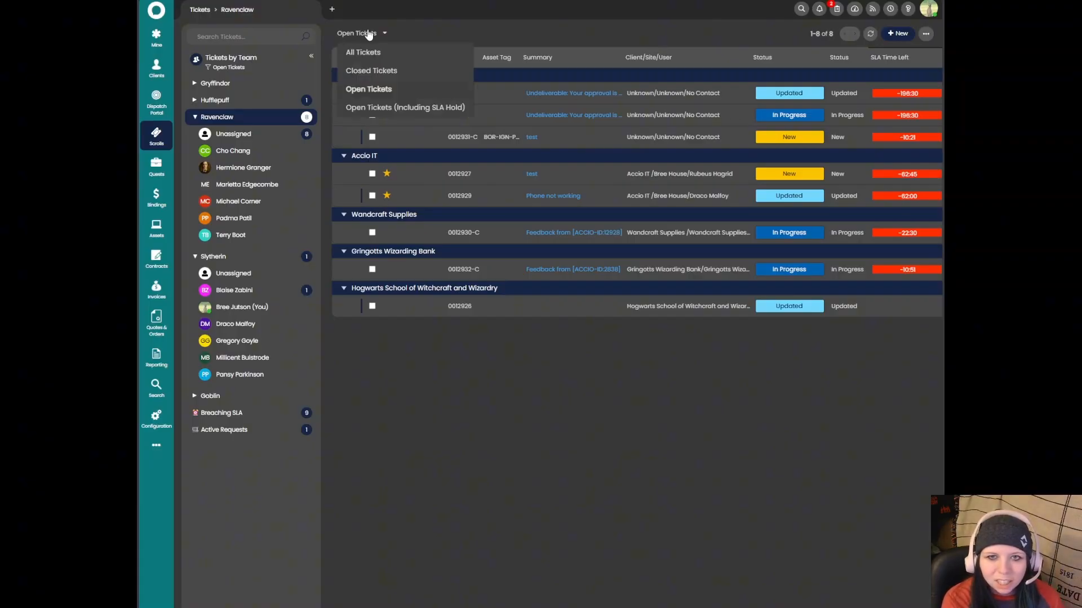
left_click(389, 105)
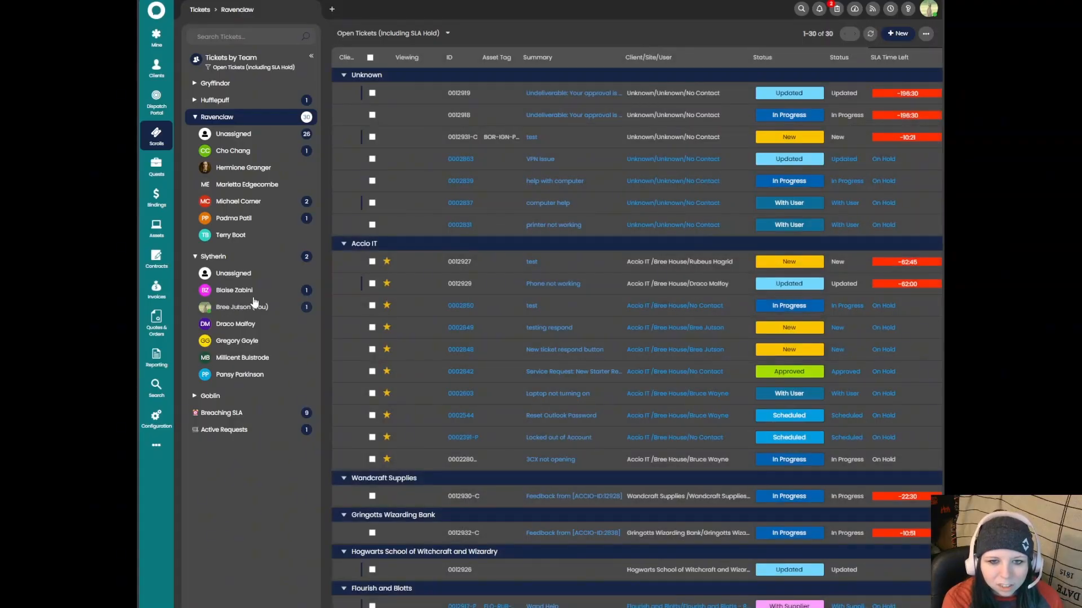
- Open the "Can't login to Outlook" ticket from the signed-in agent's own list under Slytherin, and skim through its contents
left_click(252, 306)
left_click(555, 93)
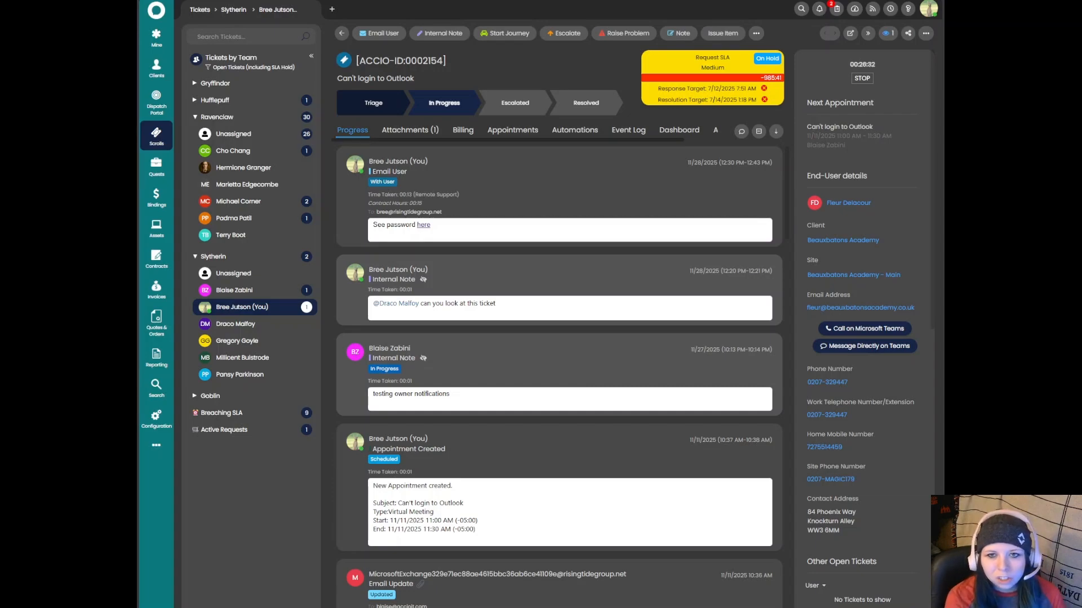
scroll(558, 366, "down", 4)
scroll(557, 366, "up", 4)
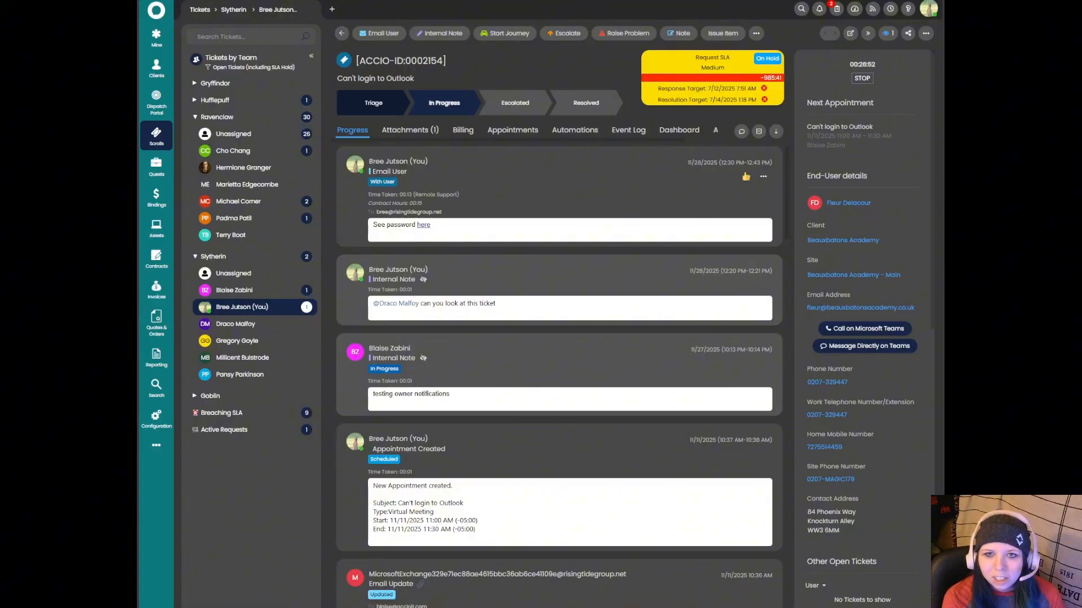
- Examine the open ticket's ID, summary, and SLA response and resolution targets in its header
left_click_drag(447, 60, 352, 62)
left_click(447, 80)
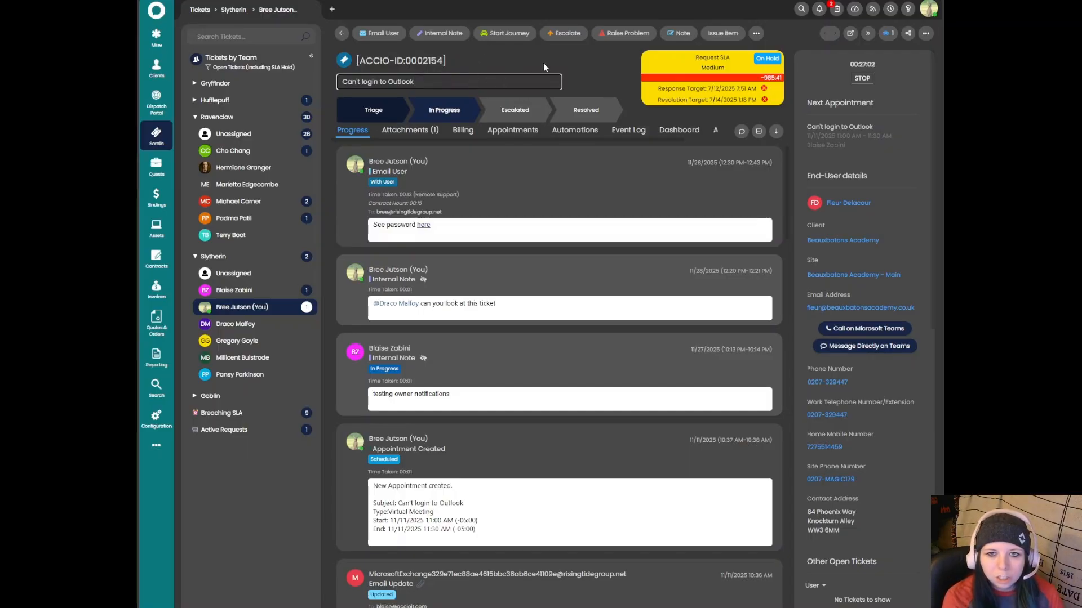
left_click_drag(448, 60, 400, 55)
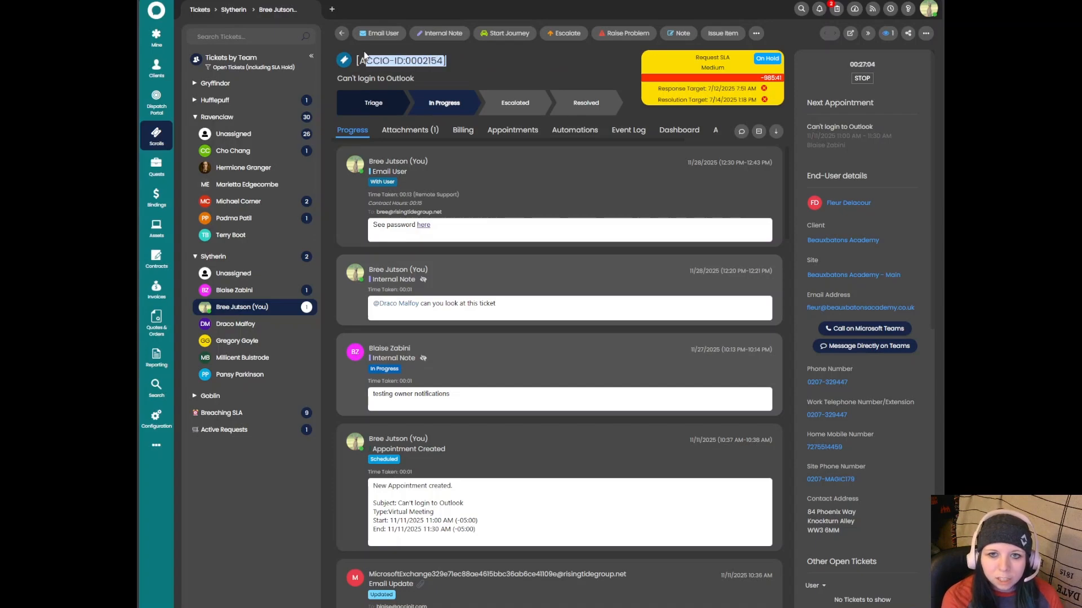
left_click(443, 80)
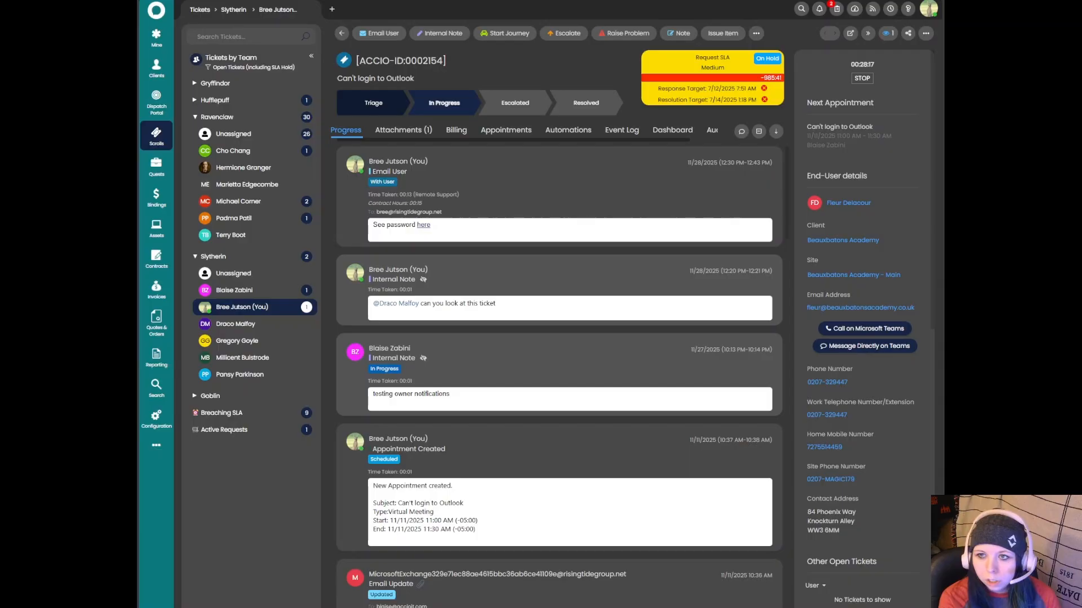
left_click_drag(658, 89, 773, 98)
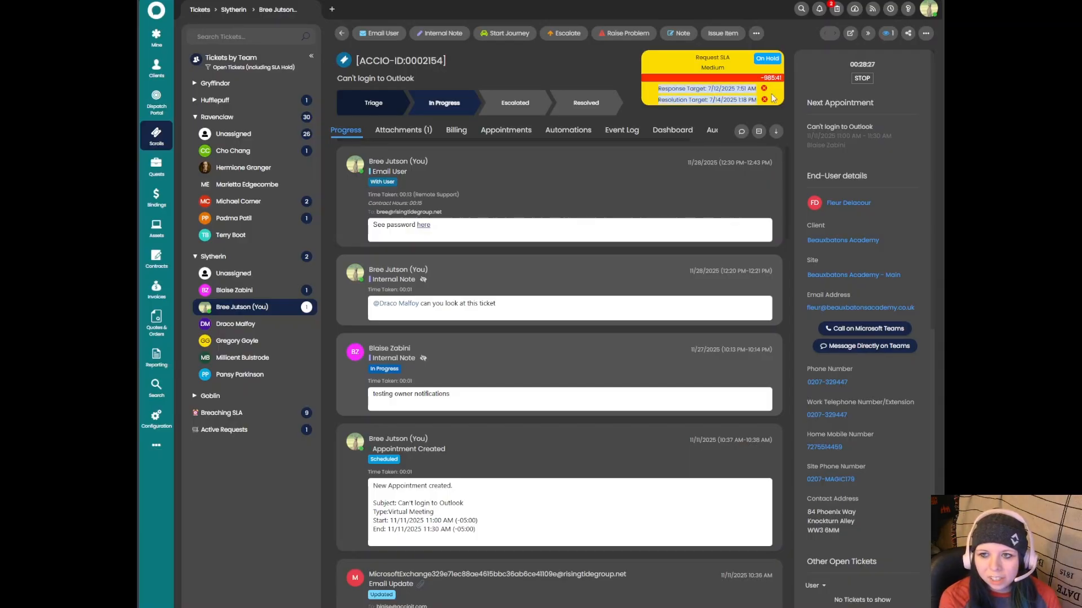
left_click(774, 96)
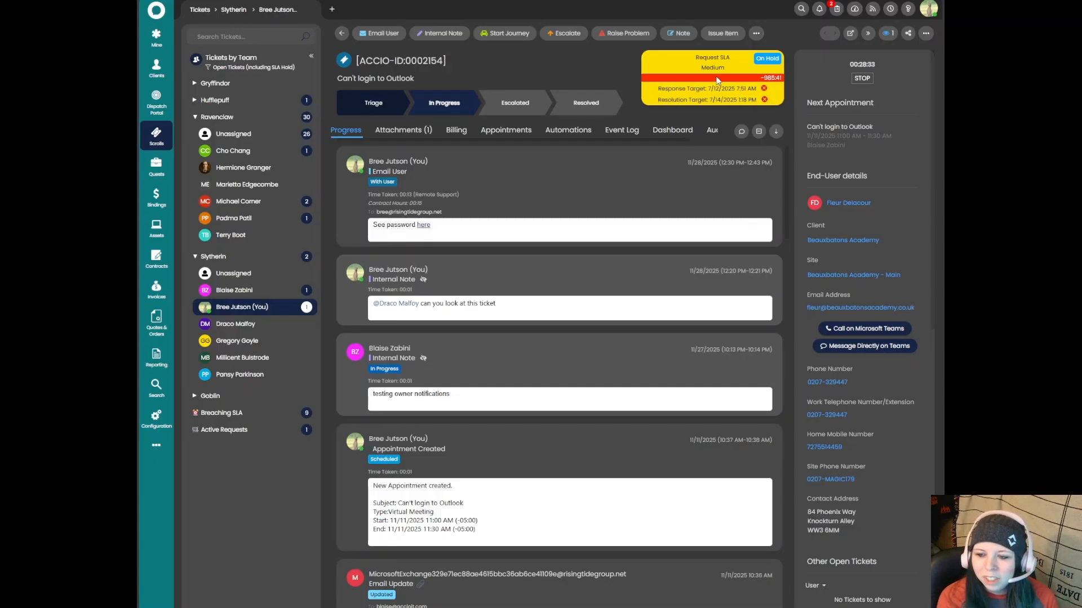
- Review the ticket's end-user details, other open tickets, related assets and ticket information fields, and return to the end-user details
scroll(885, 246, "down", 6)
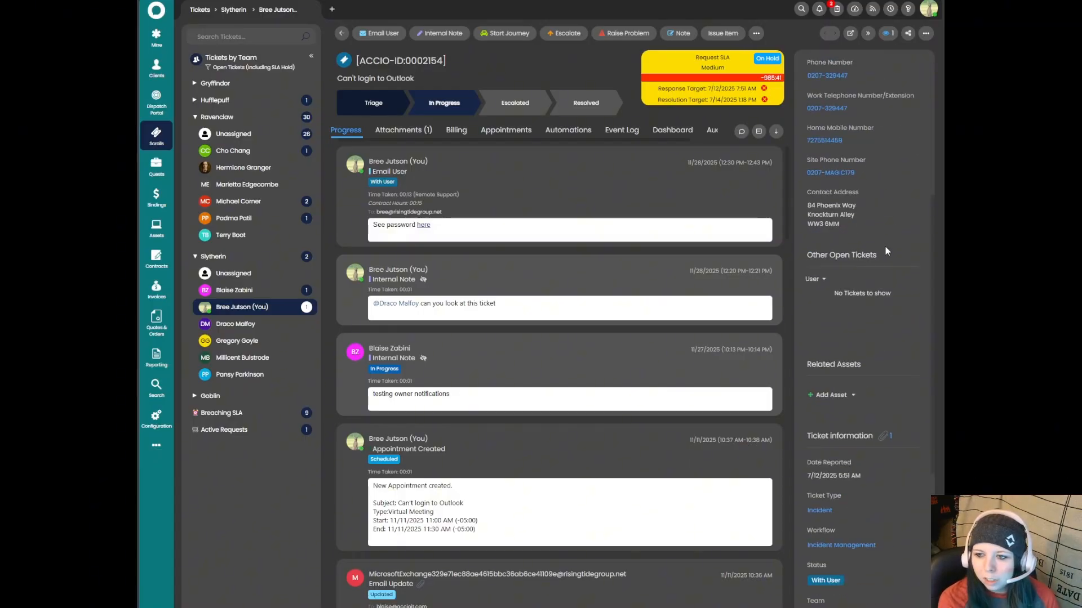
scroll(884, 248, "up", 6)
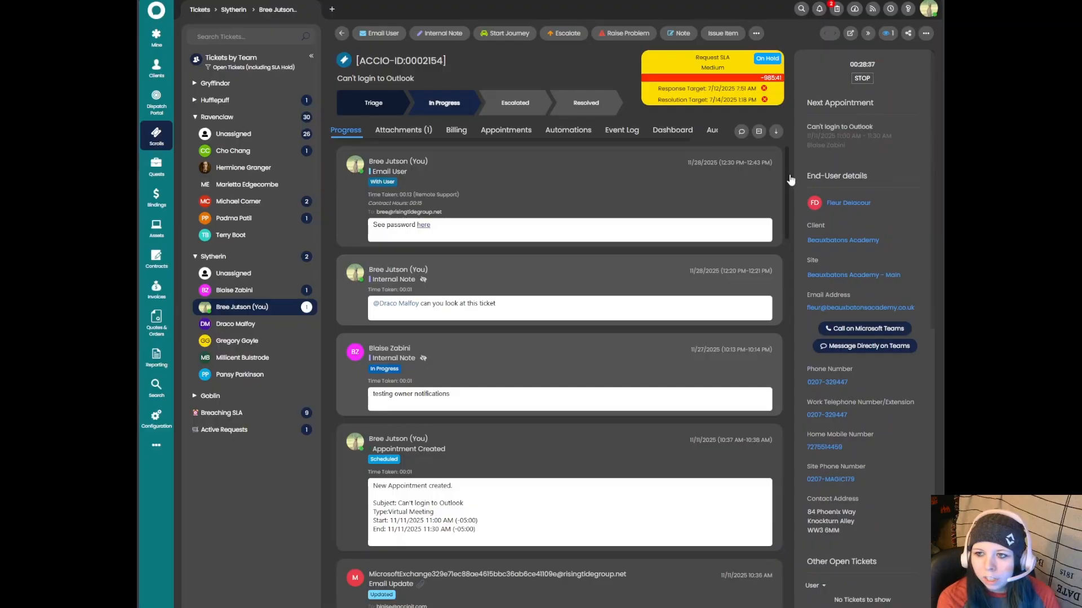
scroll(861, 189, "down", 4)
scroll(861, 192, "down", 5)
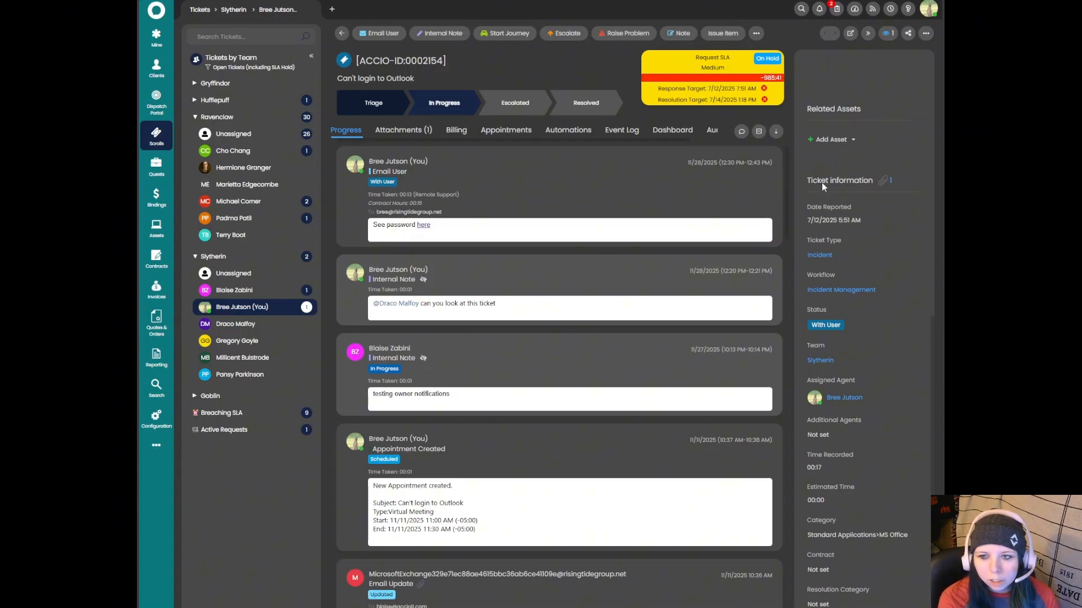
scroll(879, 182, "down", 2)
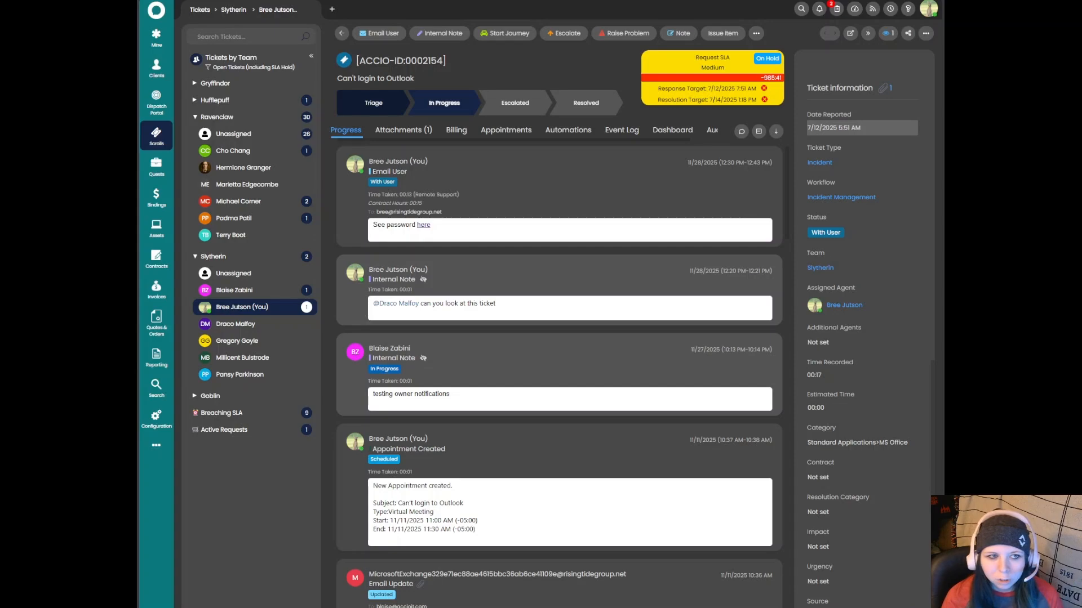
left_click(925, 33)
left_click(926, 33)
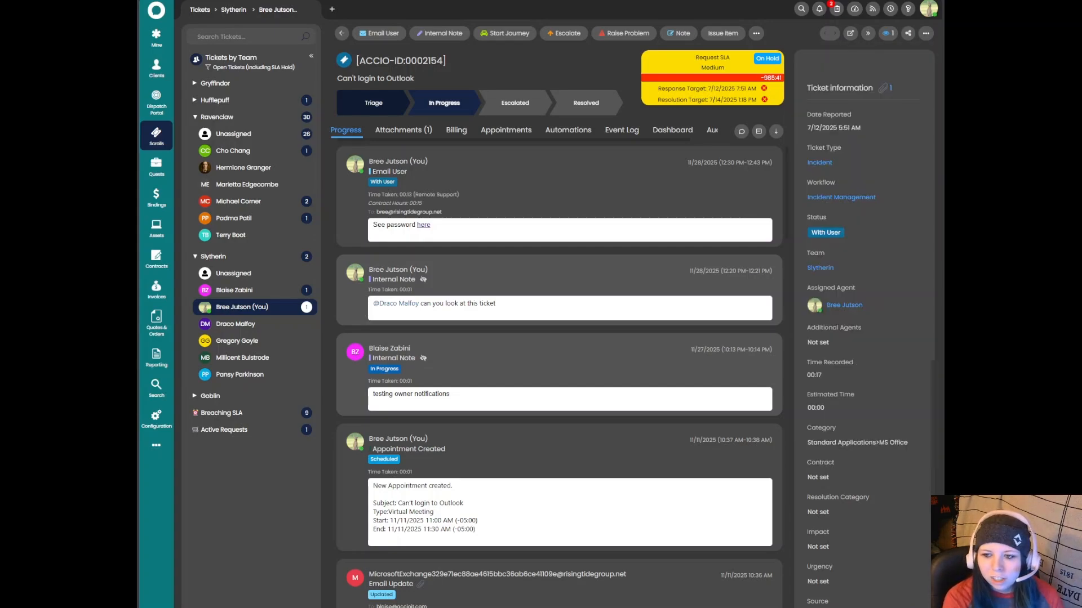
scroll(862, 225, "up", 4)
scroll(862, 327, "up", 8)
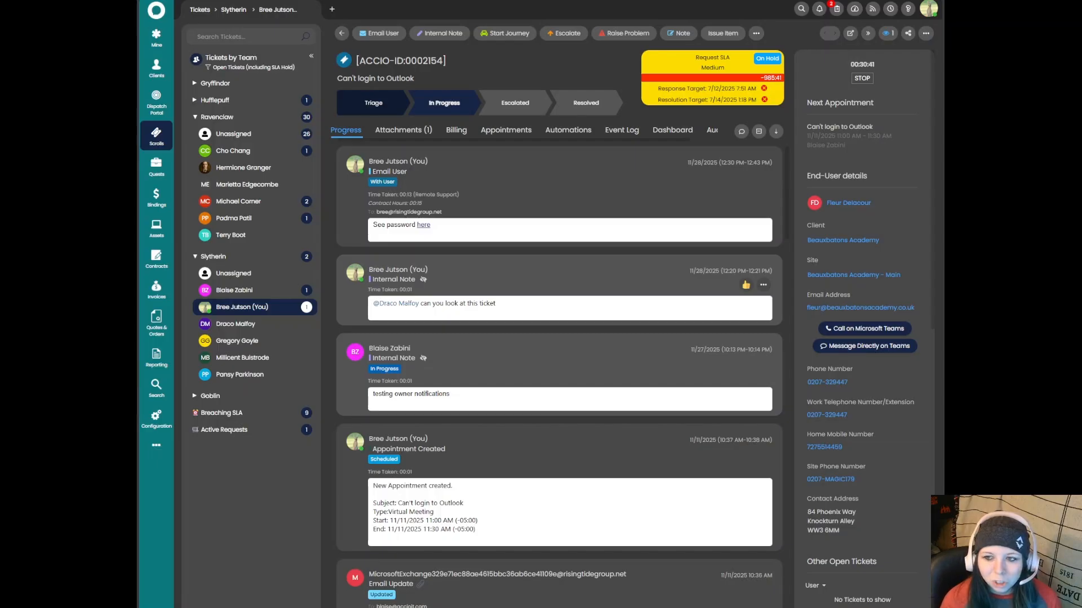
- Browse the selectable end users and assignable agents for the ticket without changing either one
left_click(890, 204)
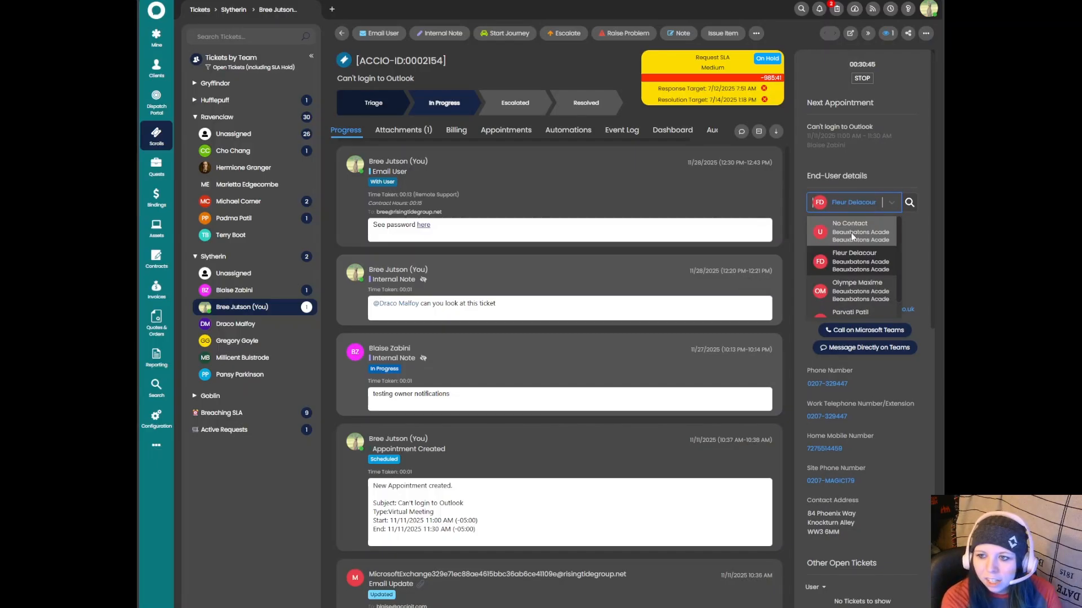
left_click(802, 204)
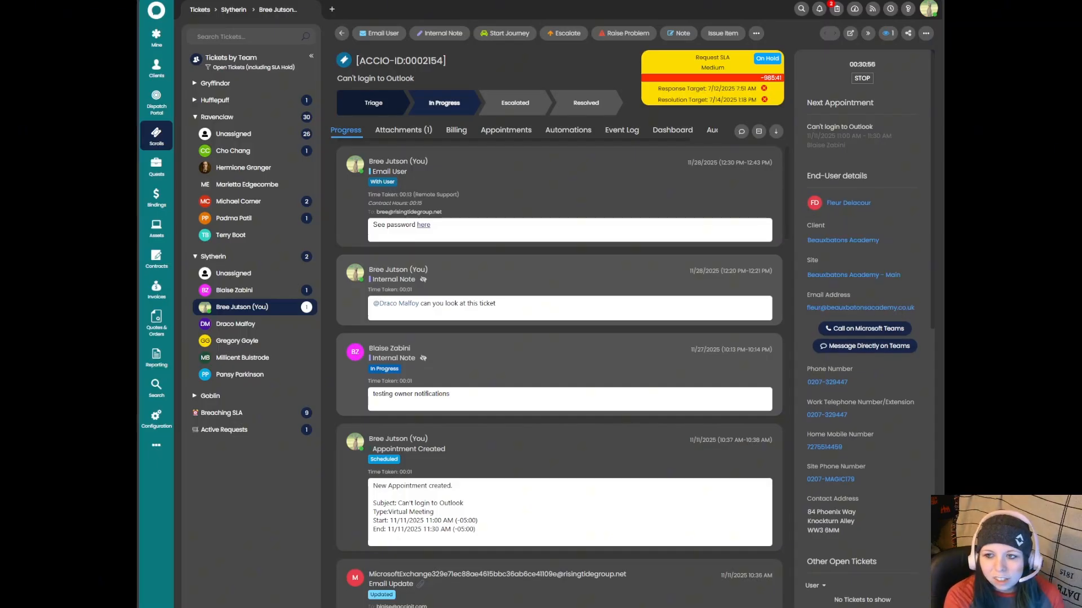
scroll(862, 327, "down", 10)
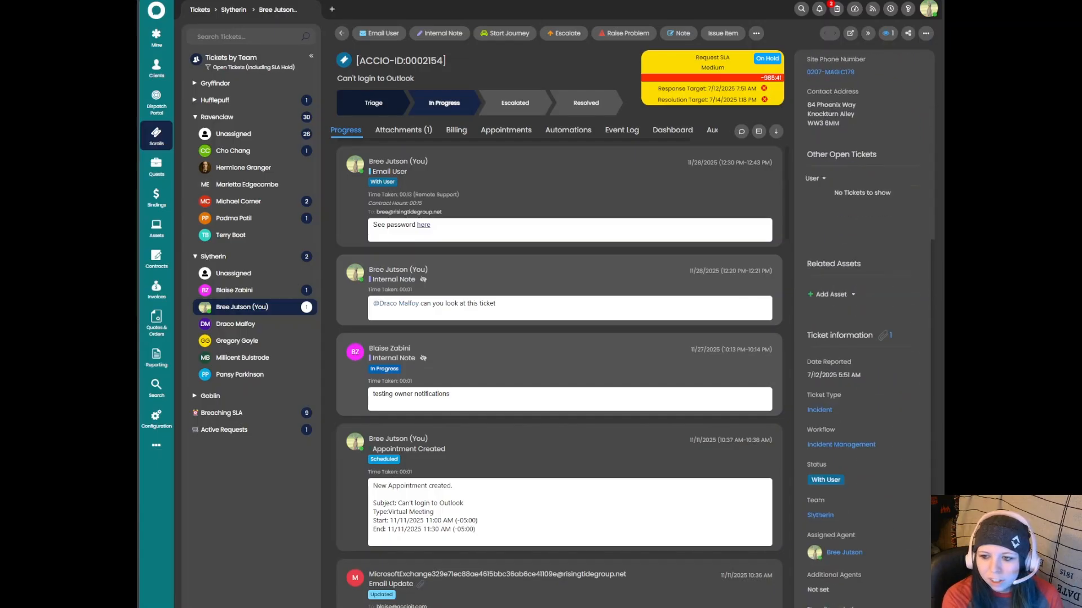
scroll(862, 346, "down", 2)
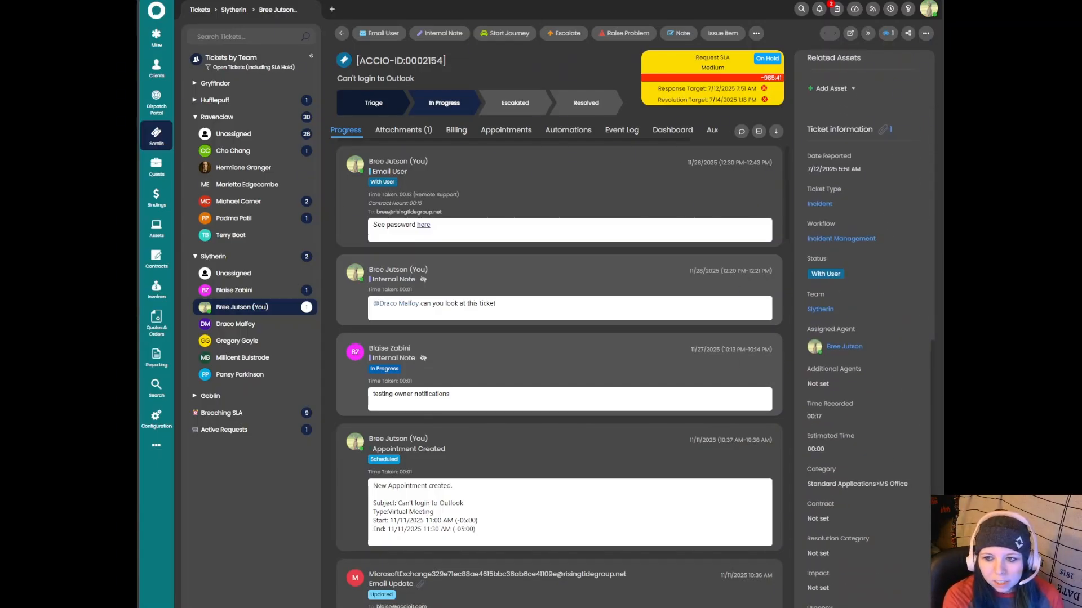
left_click(857, 346)
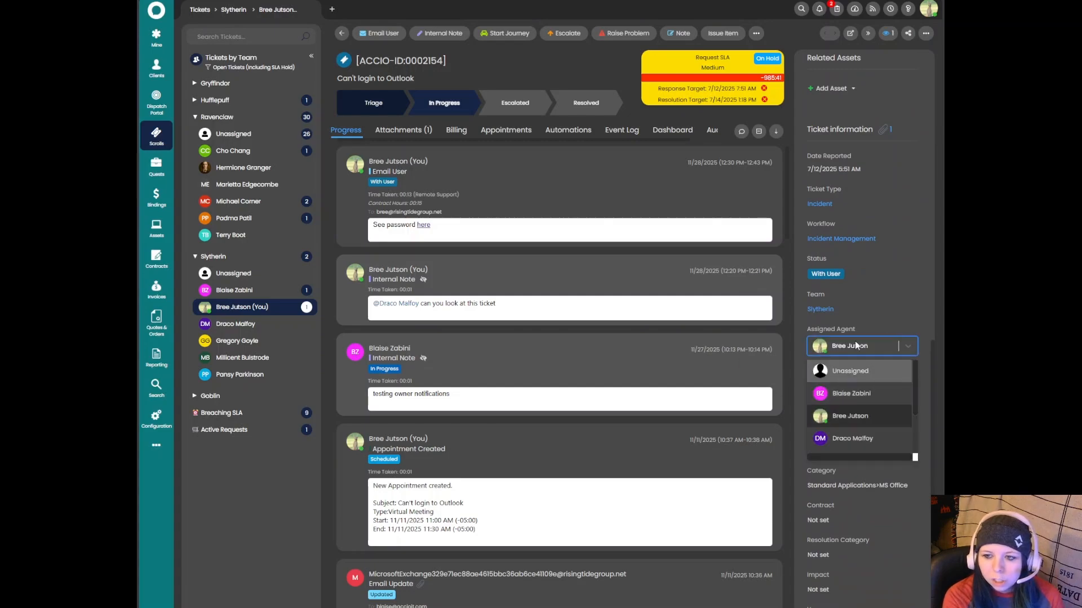
scroll(867, 384, "up", 3)
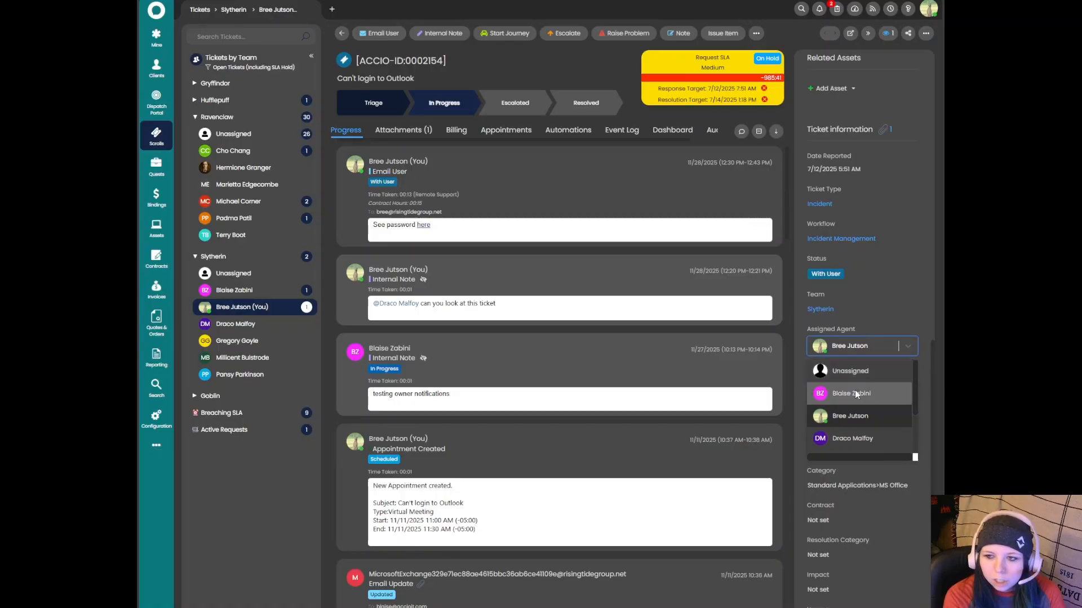
- Choose Hufflepuff as the ticket's team and browse the agents that can be assigned from it
left_click(869, 310)
left_click(861, 344)
left_click(847, 310)
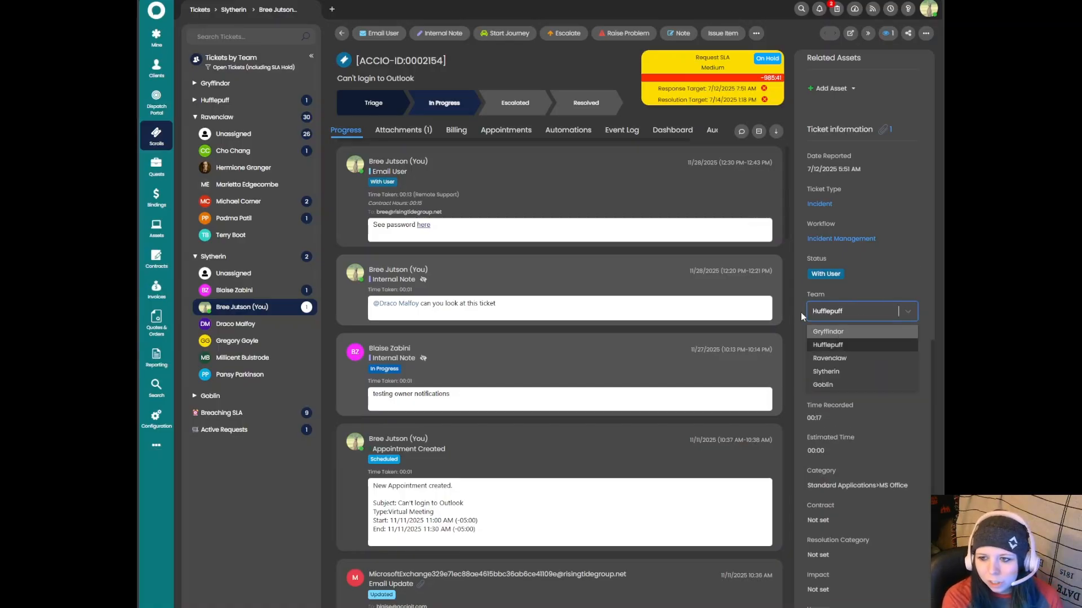
left_click(839, 343)
left_click(846, 351)
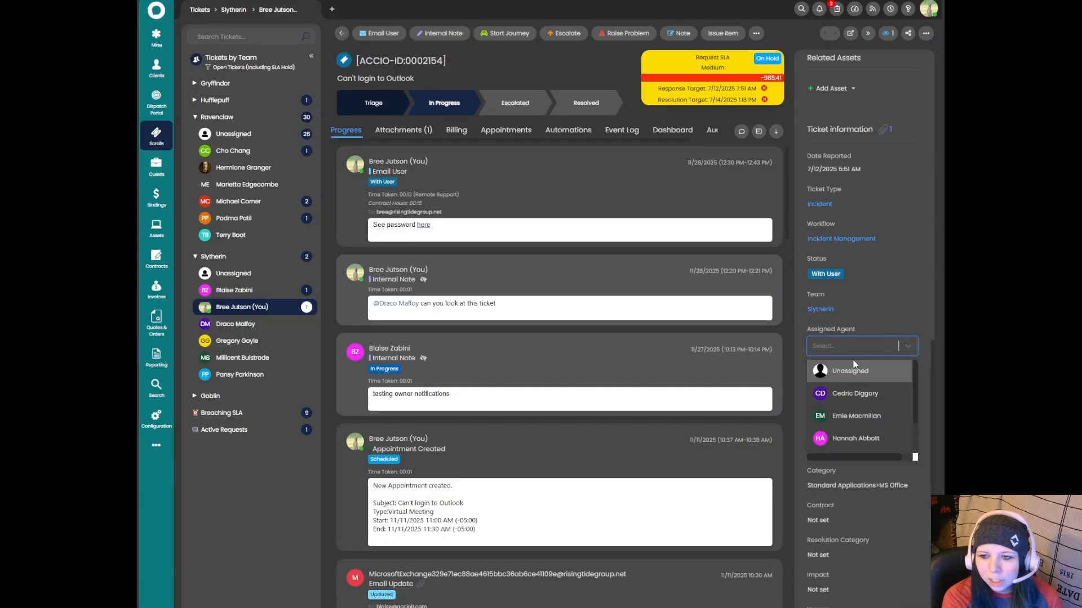
scroll(853, 414, "up", 2)
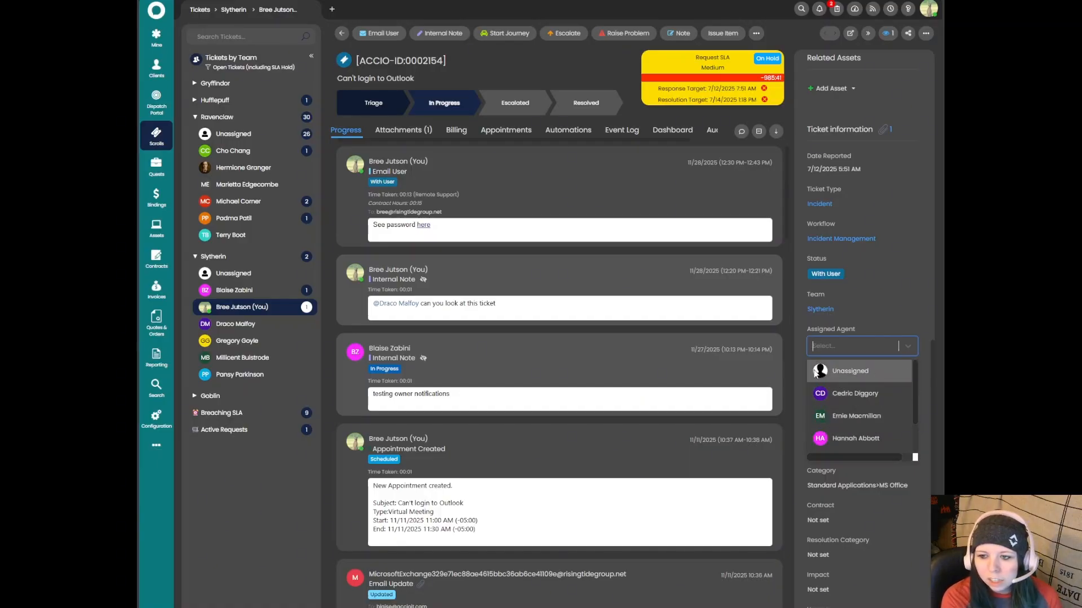
- Reassign the ticket to the Ravenclaw team with the assigned agent set to Unassigned
left_click(853, 310)
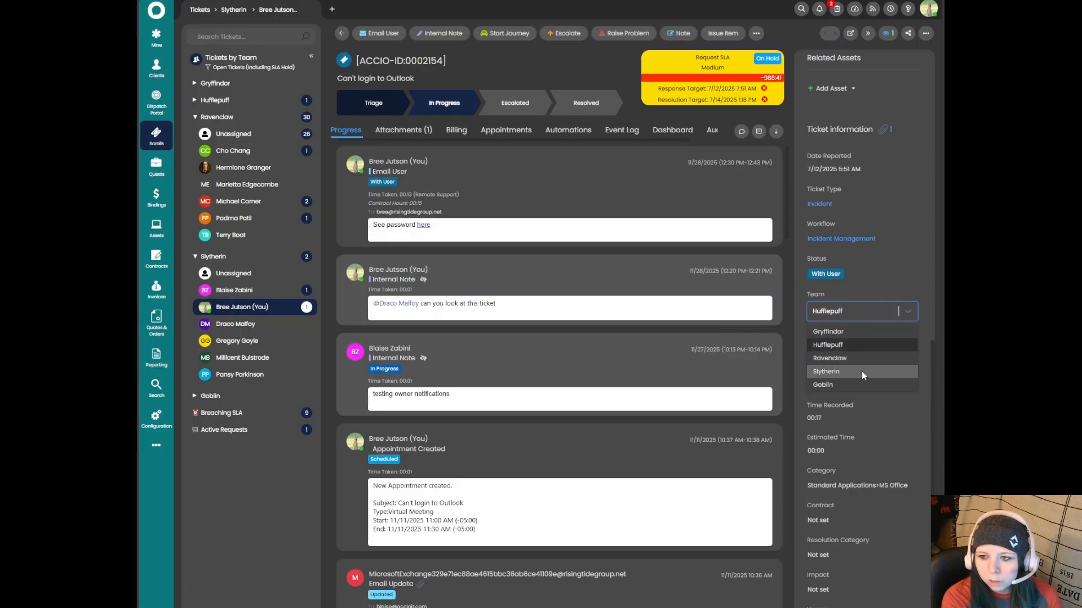
left_click(858, 372)
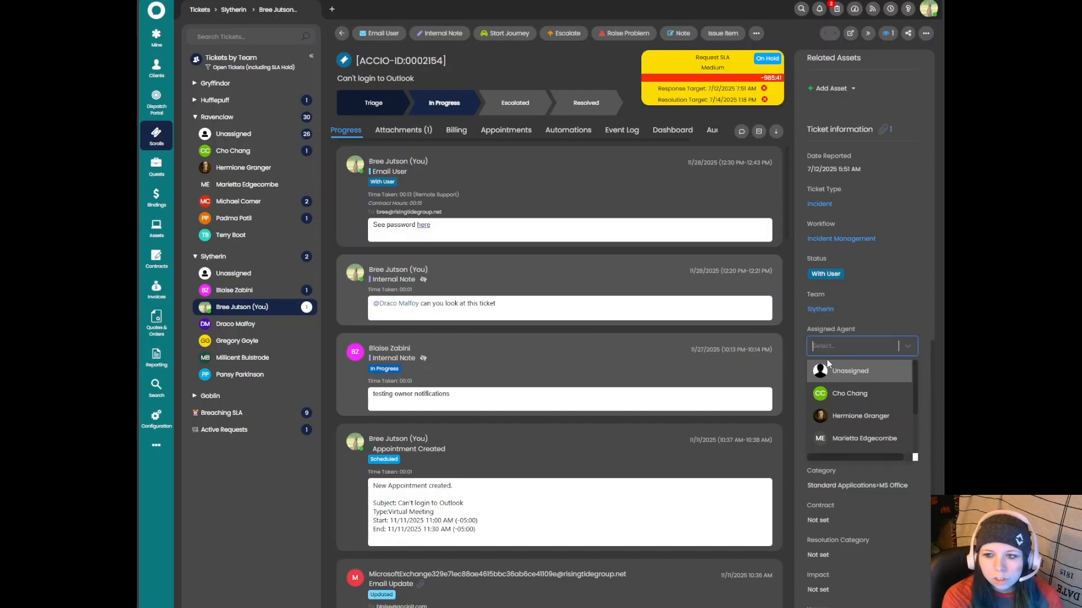
left_click(833, 370)
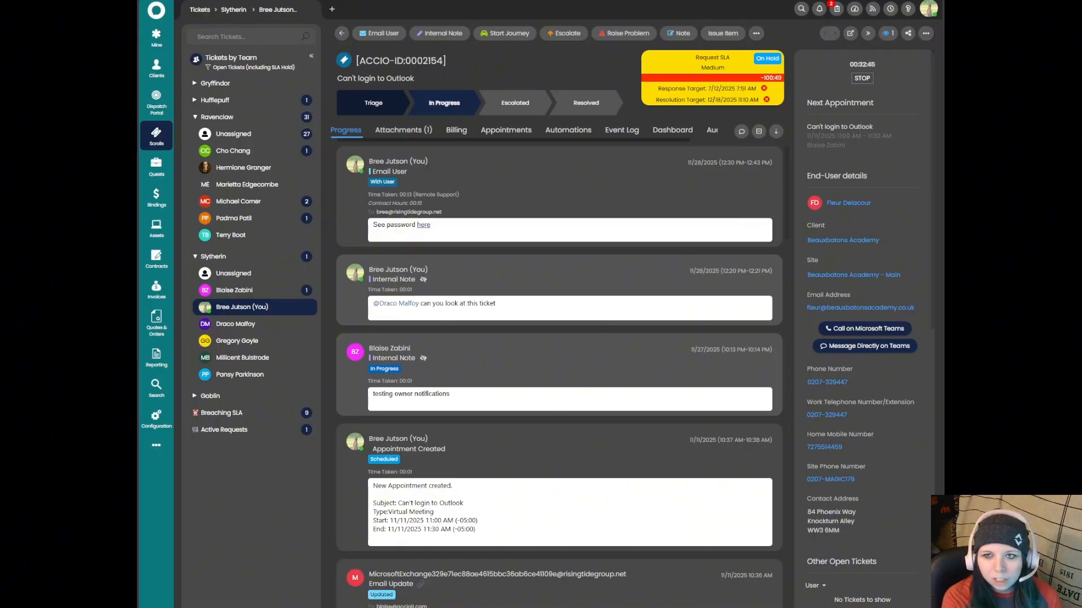
- Look over the ticket's Audit Log and Dashboard sections, and return to Progress to skim its actions
left_click_drag(631, 140, 748, 135)
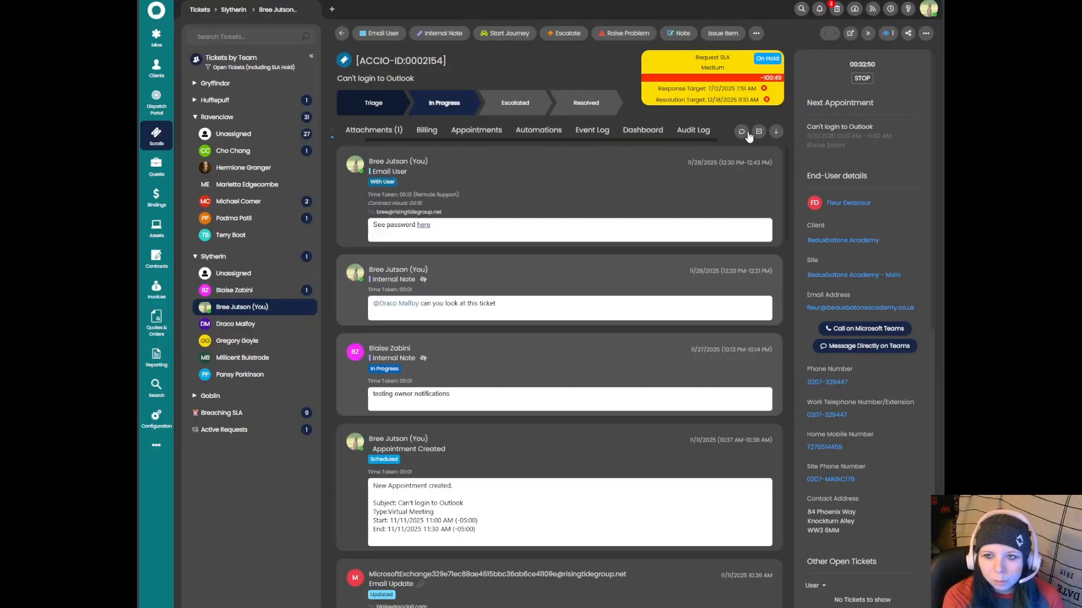
left_click(693, 131)
left_click(680, 133)
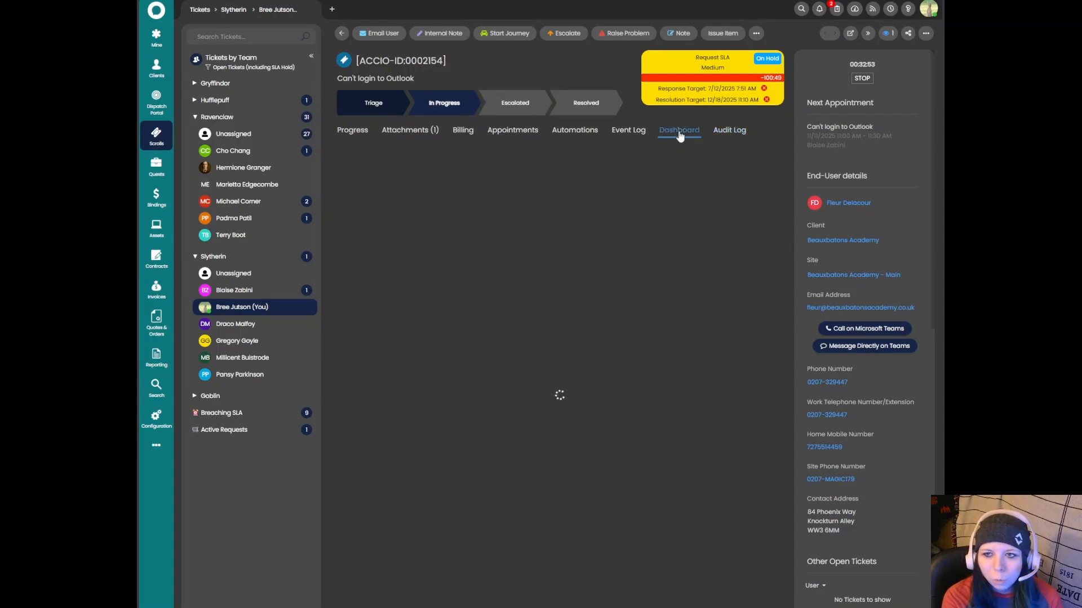
left_click(339, 132)
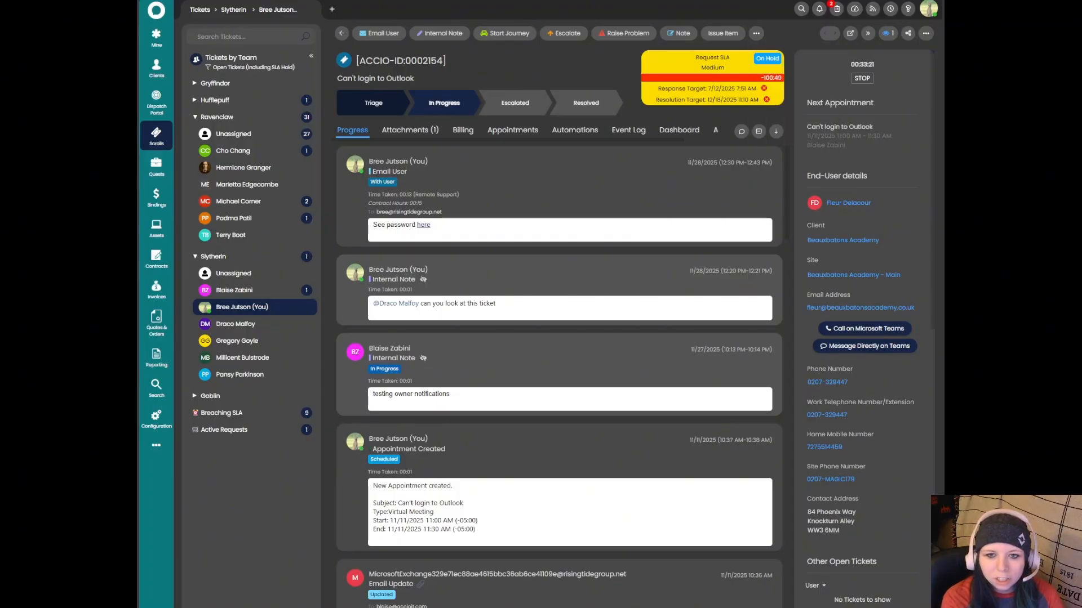
scroll(559, 375, "down", 4)
scroll(559, 375, "up", 5)
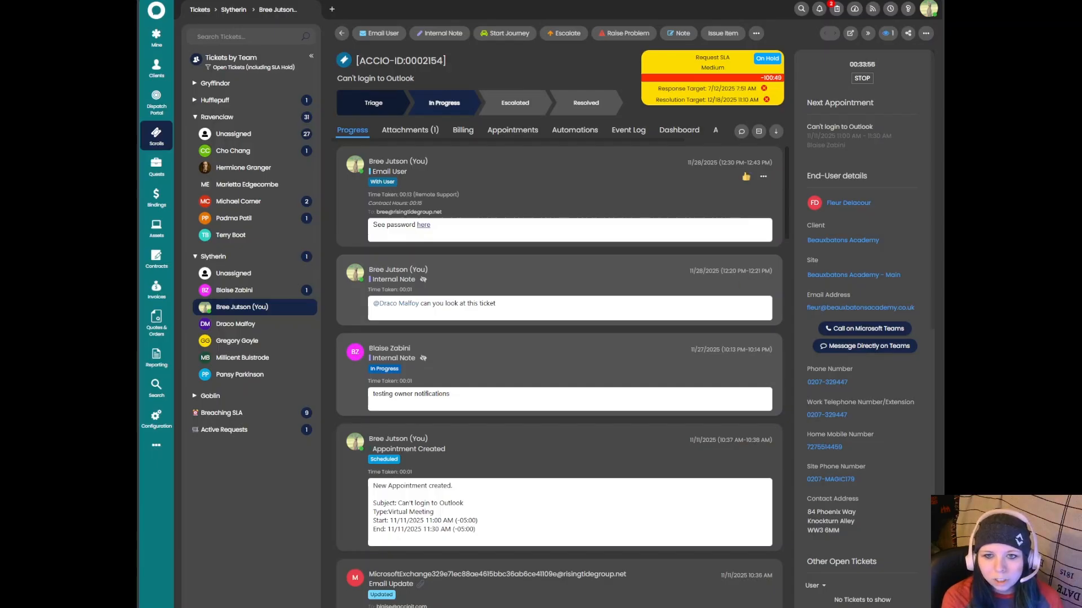
- Open the details of the ticket's latest Email User action and review its email content and time tracking
left_click(762, 176)
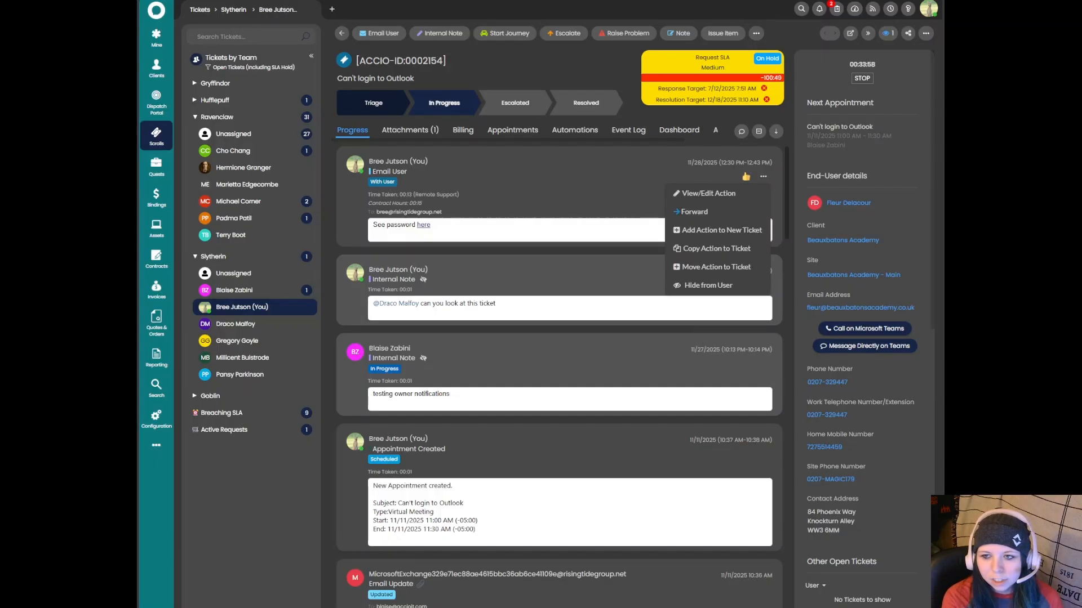
scroll(763, 186, "down", 2)
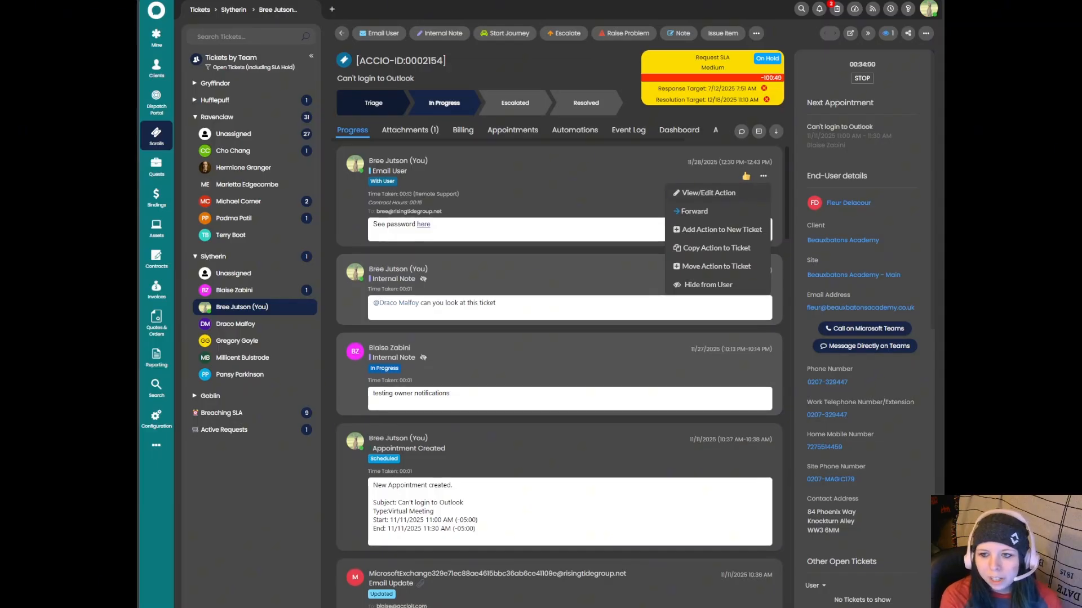
scroll(763, 186, "up", 2)
left_click(763, 177)
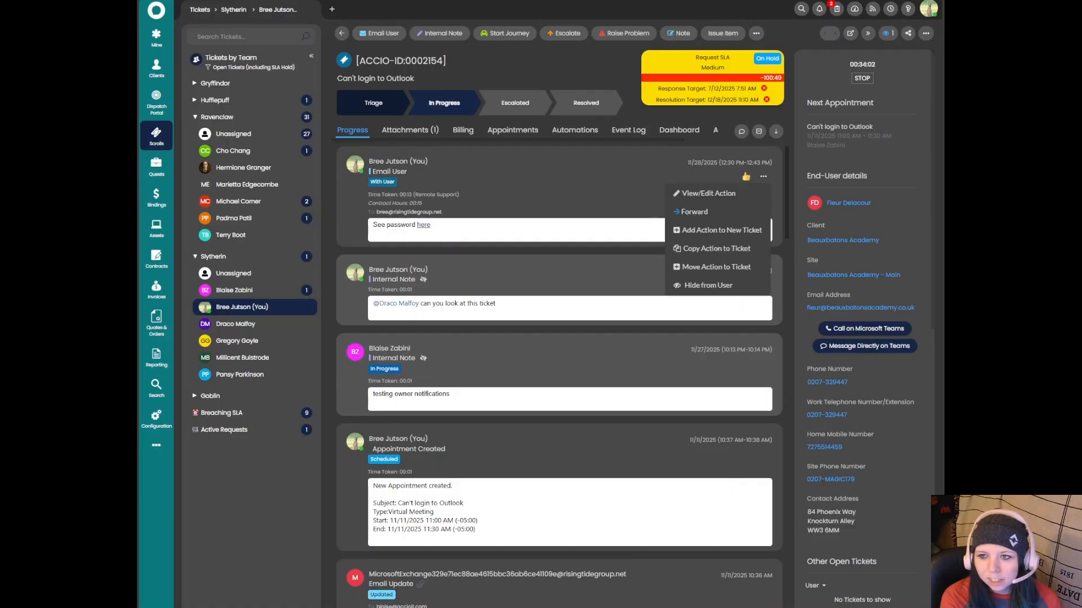
left_click(763, 177)
left_click(763, 177)
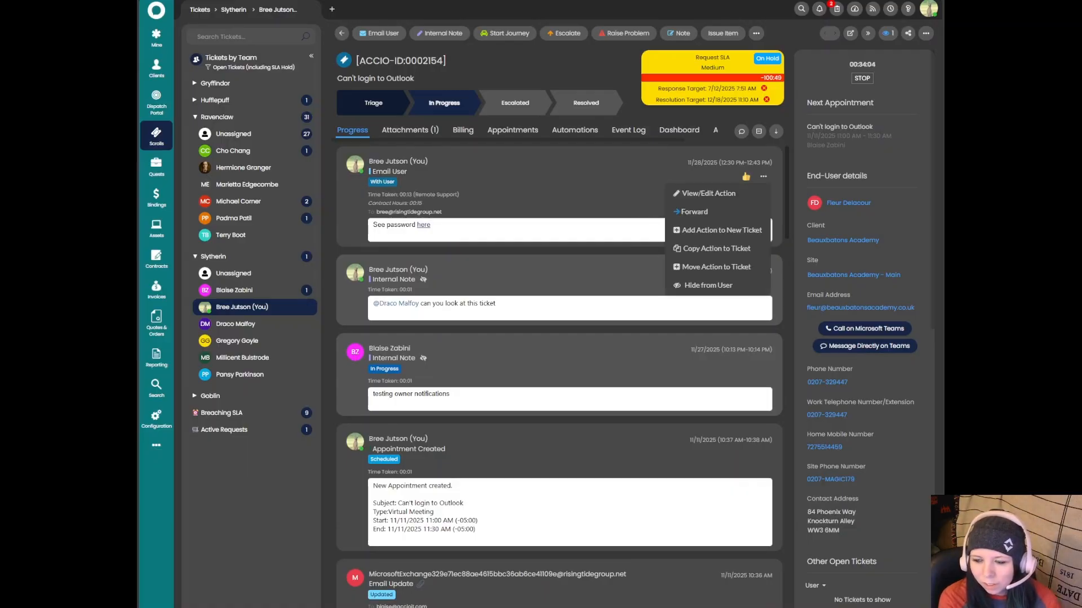
left_click(708, 194)
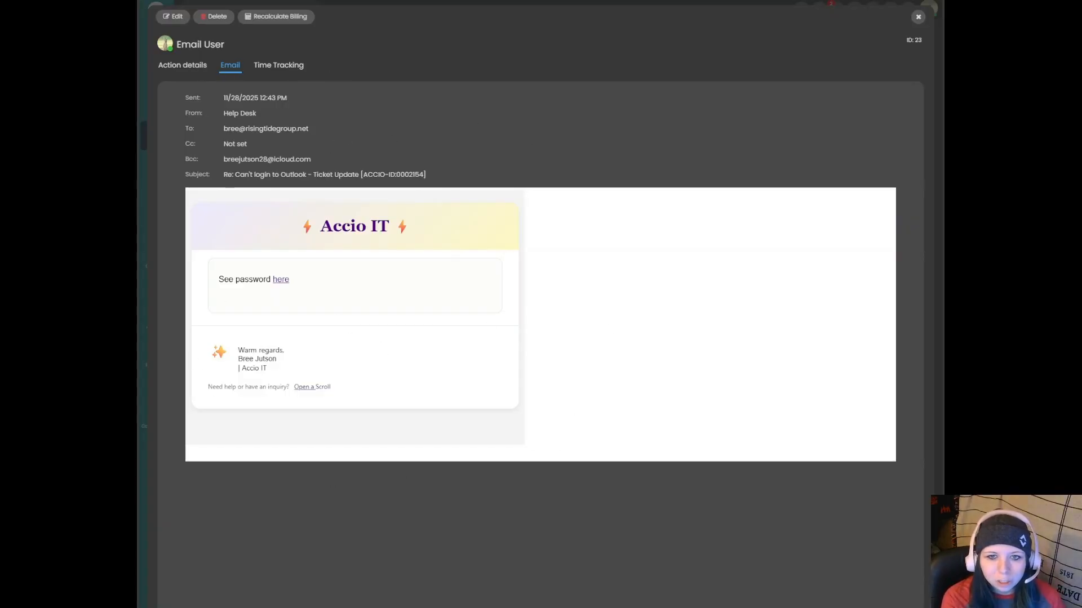
left_click(278, 65)
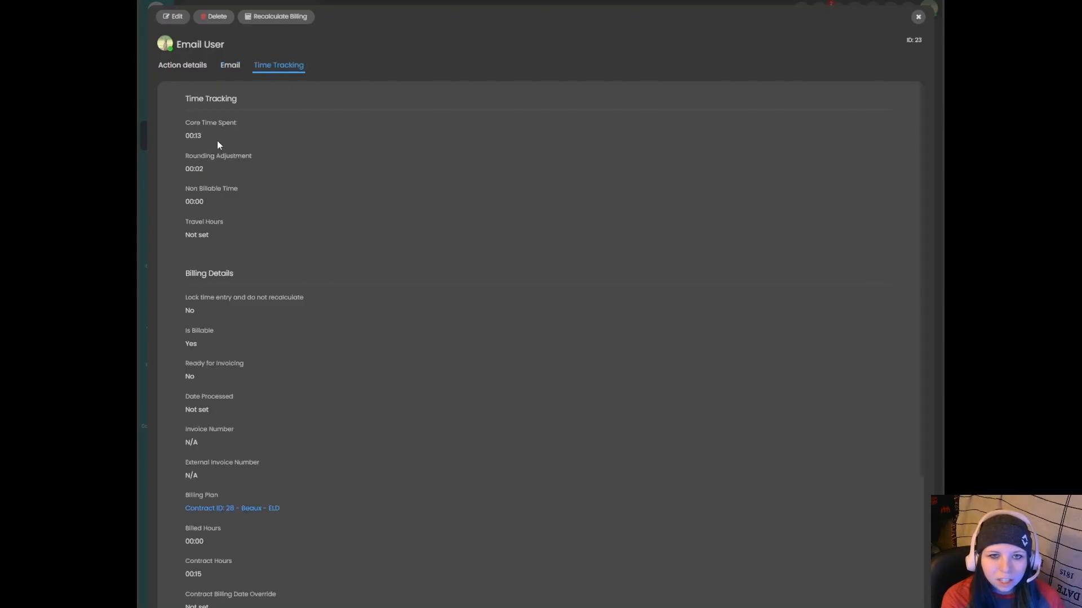
left_click_drag(218, 140, 173, 125)
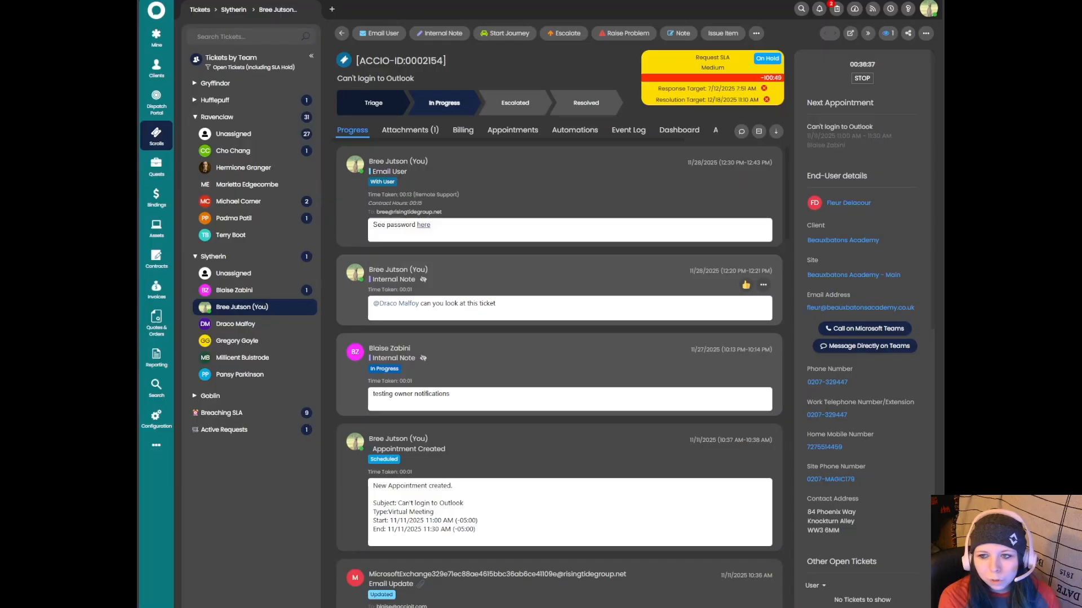
- Unhide the internal note reading "can you look at this ticket" from the end user
left_click(763, 285)
left_click(762, 285)
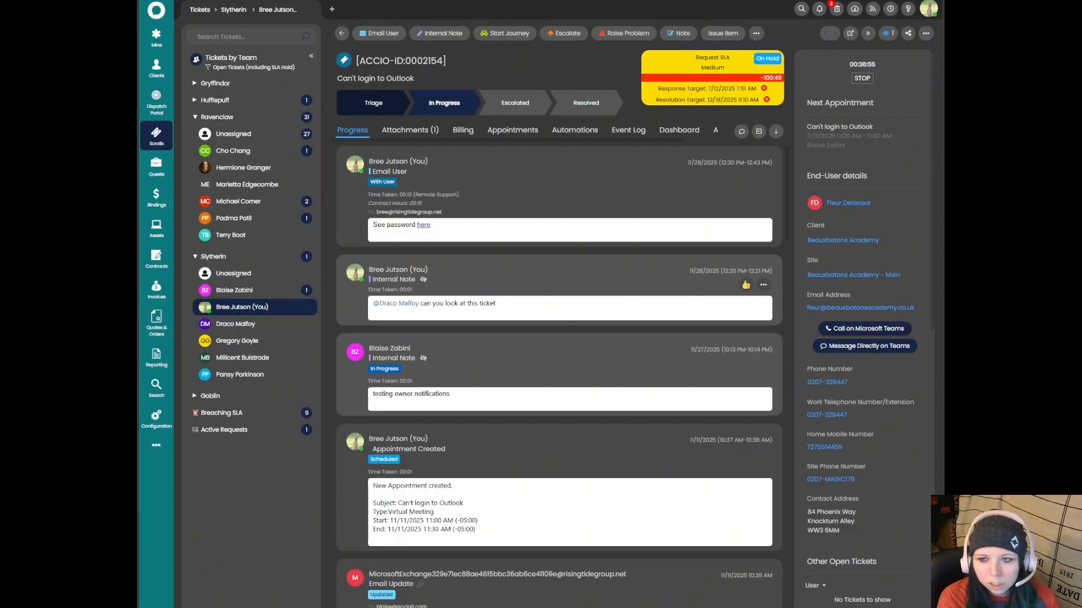
left_click(763, 285)
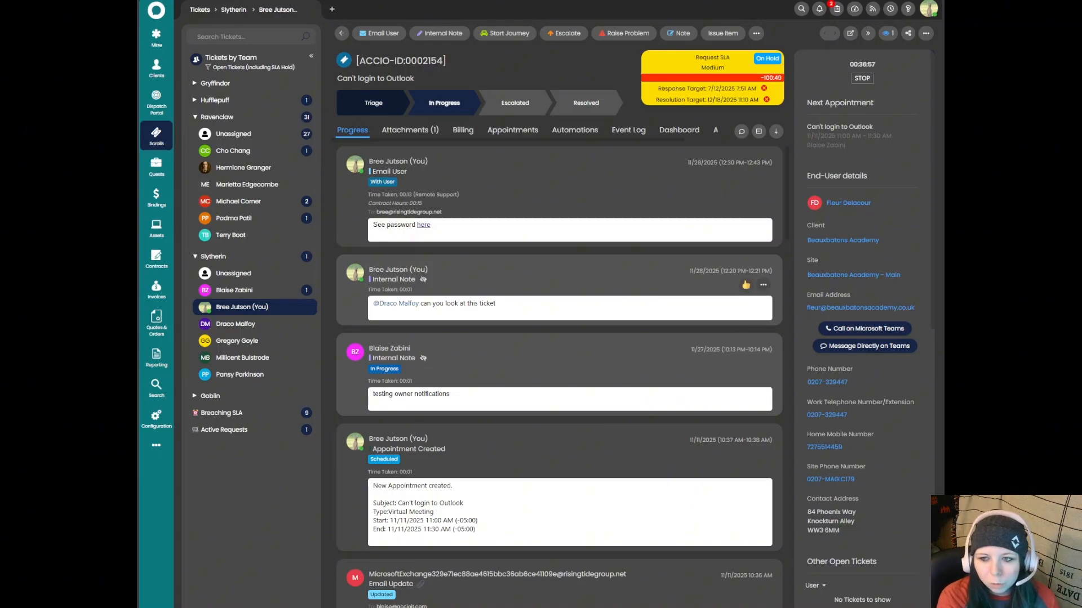
left_click(763, 285)
left_click(698, 393)
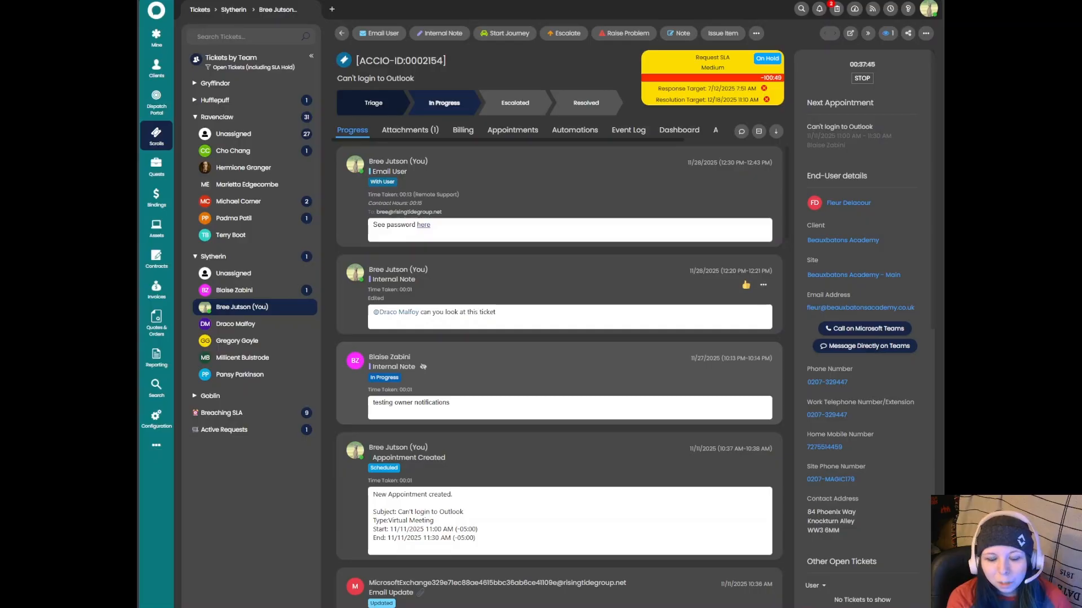
scroll(559, 371, "down", 2)
scroll(560, 338, "up", 2)
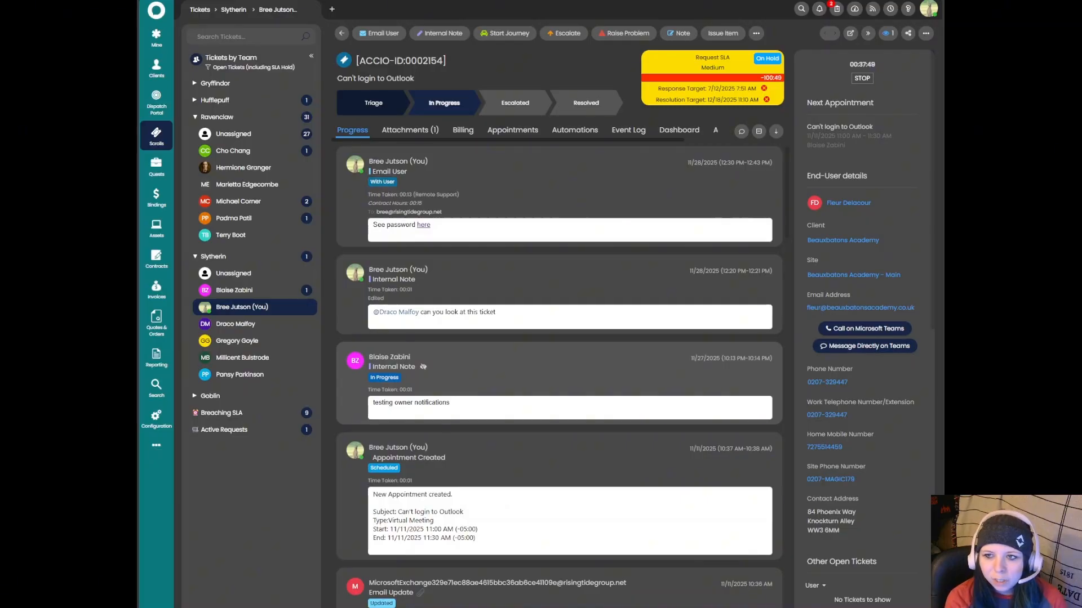
- Filter the ticket's progress feed by time entries, public actions and private actions in turn, skimming the entries
left_click(740, 131)
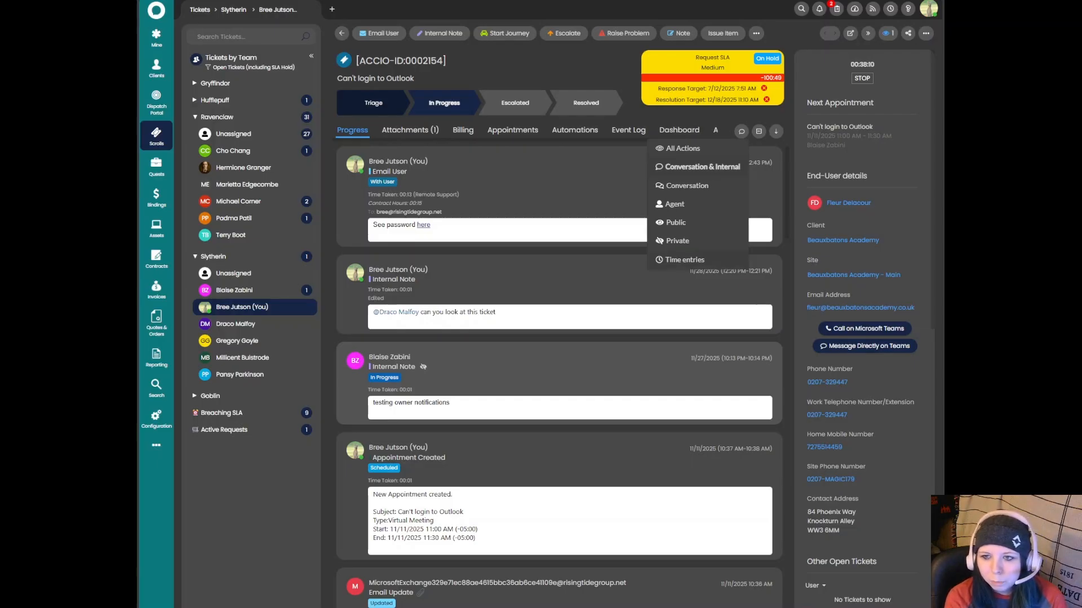
left_click(697, 257)
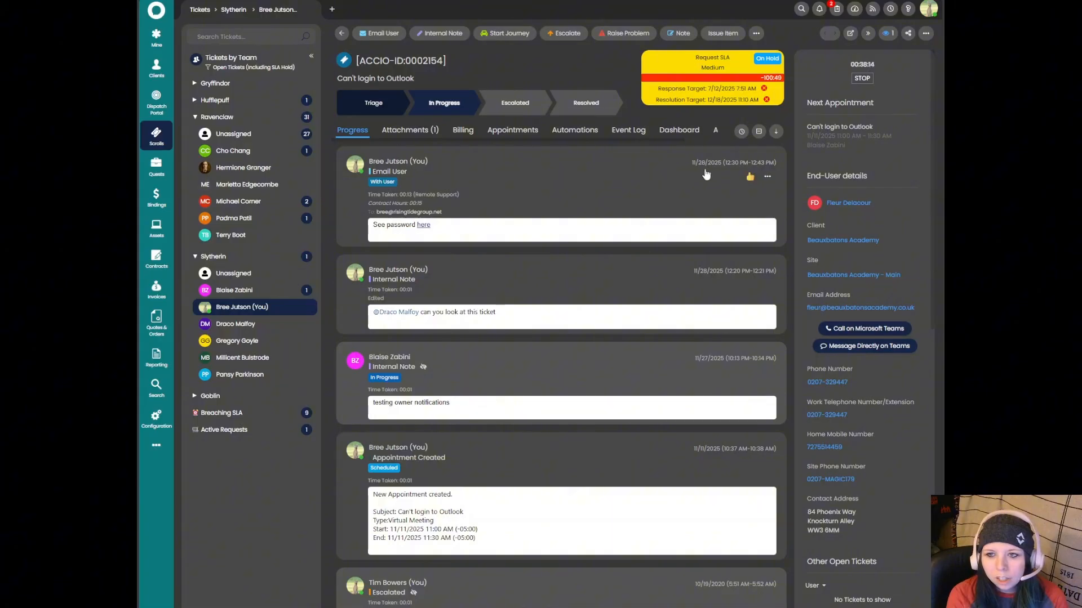
left_click(741, 131)
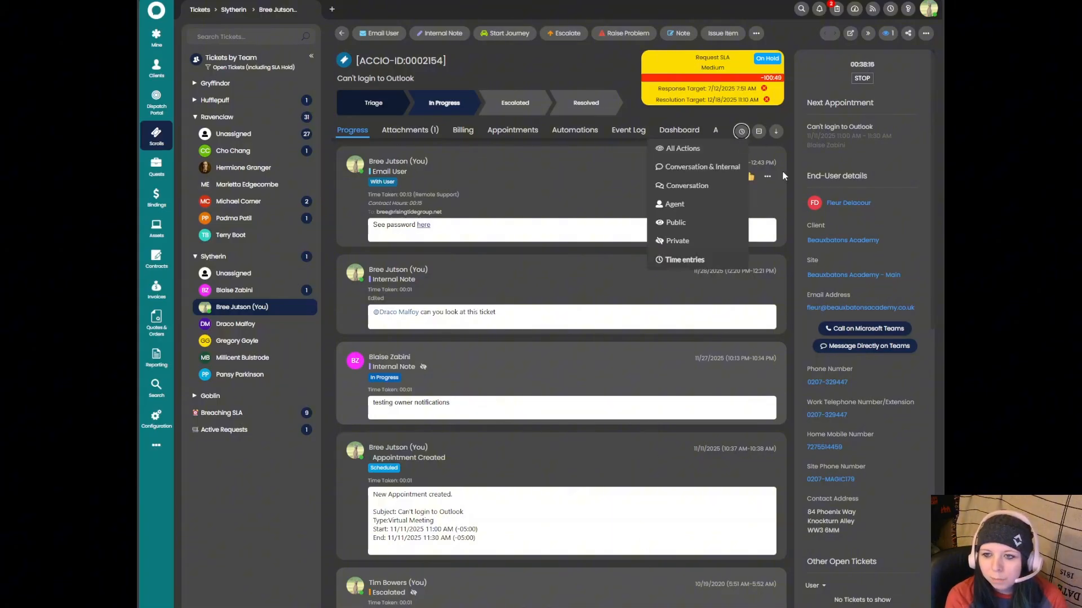
left_click(705, 225)
scroll(583, 320, "down", 5)
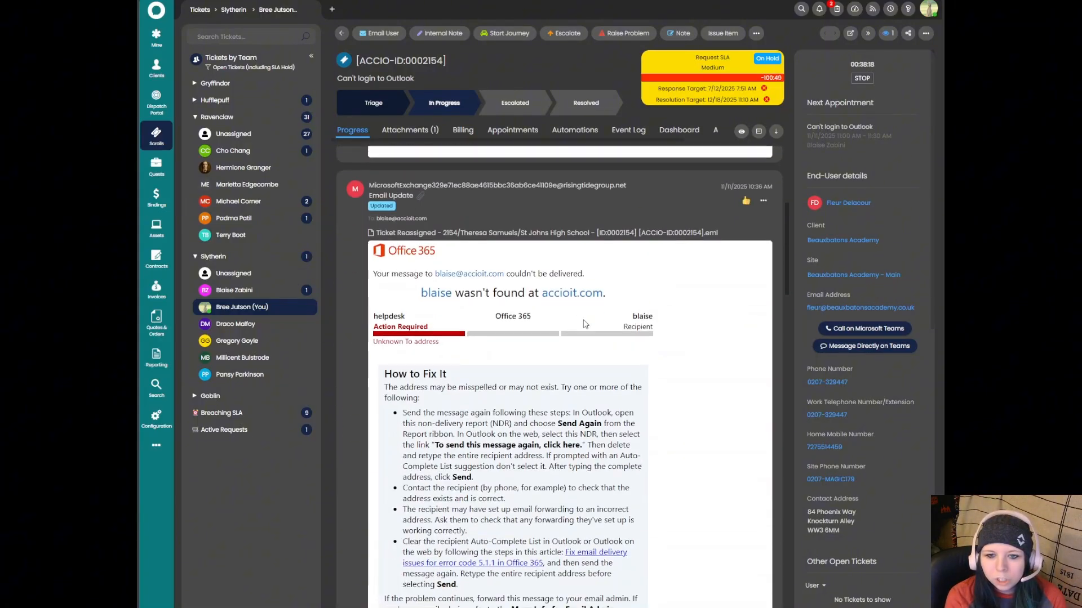
scroll(583, 320, "up", 5)
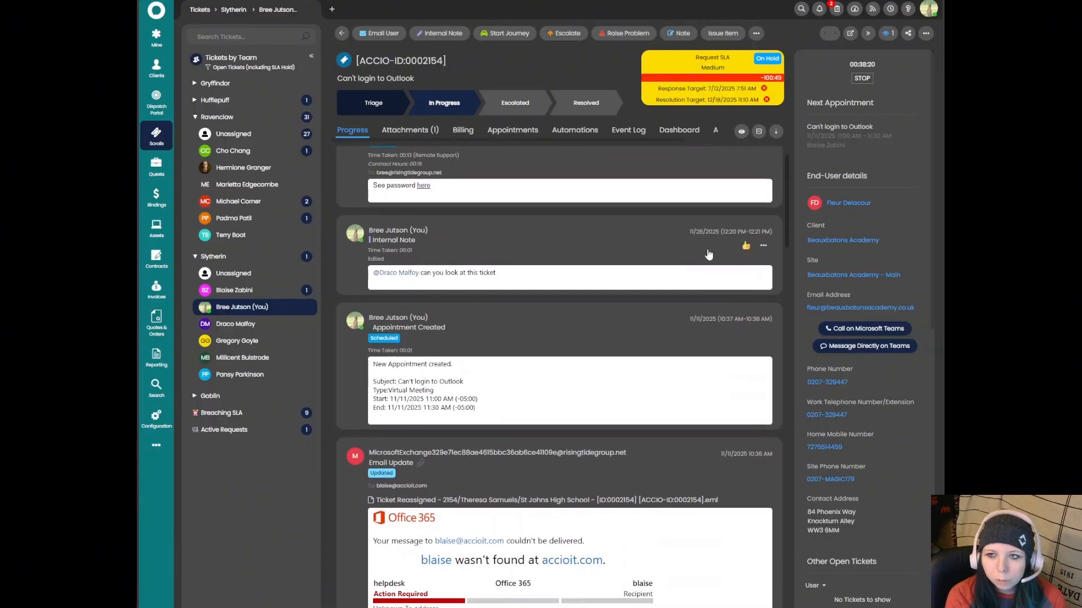
left_click(742, 132)
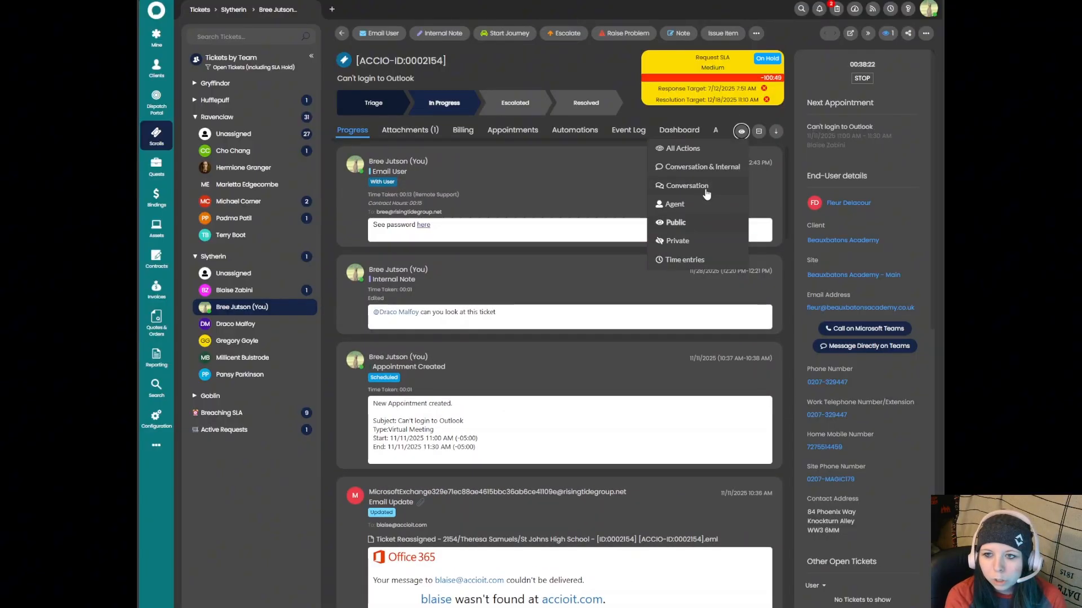
left_click(698, 239)
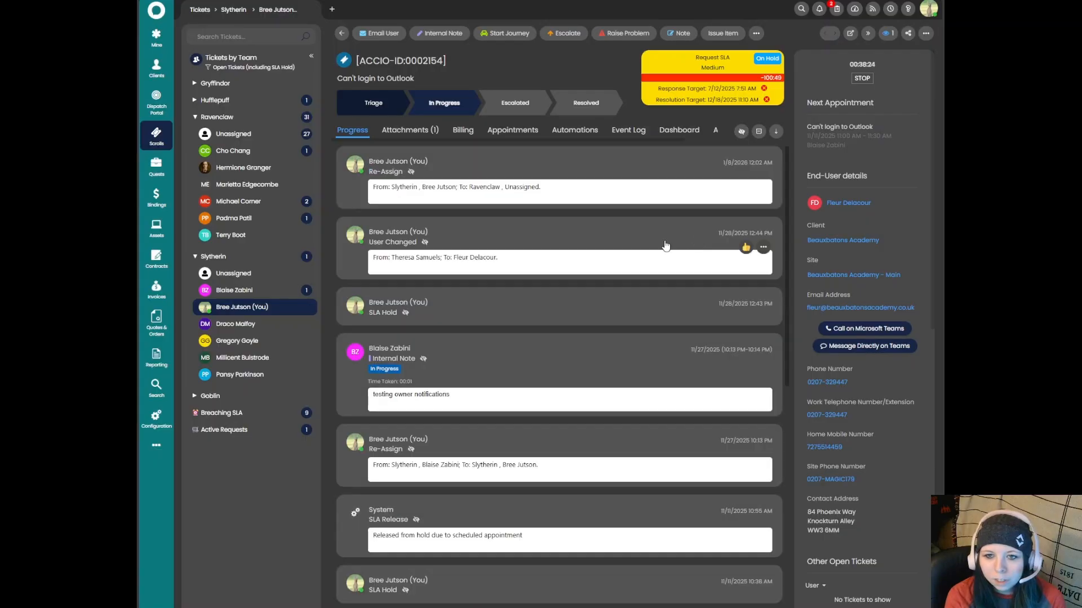
- Show all actions in the progress feed and review the ticket's full history back to its opening entry
left_click(741, 131)
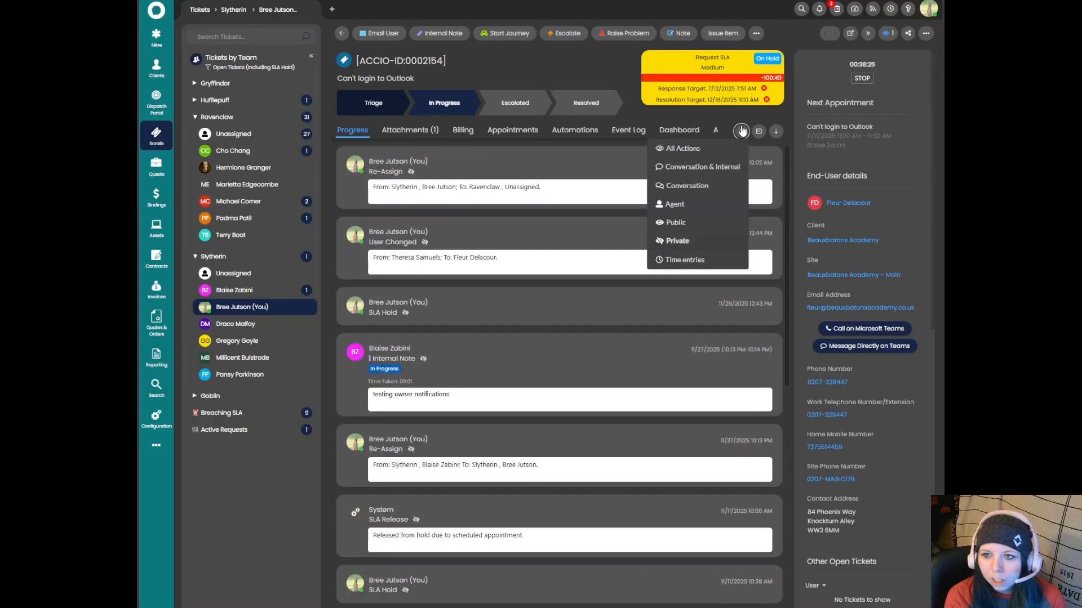
left_click(692, 152)
scroll(596, 266, "down", 5)
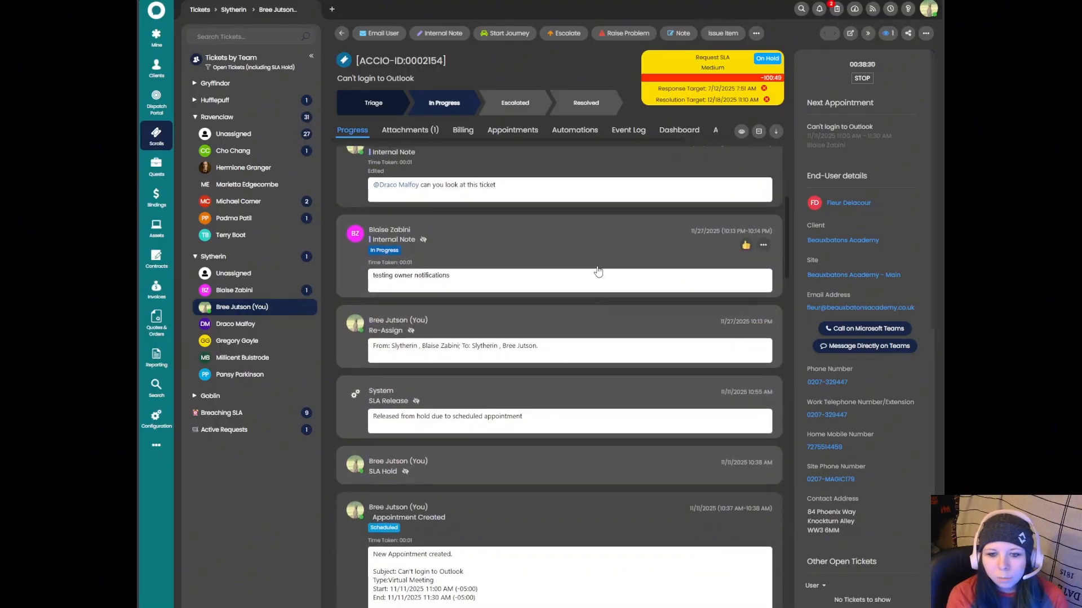
scroll(598, 271, "down", 15)
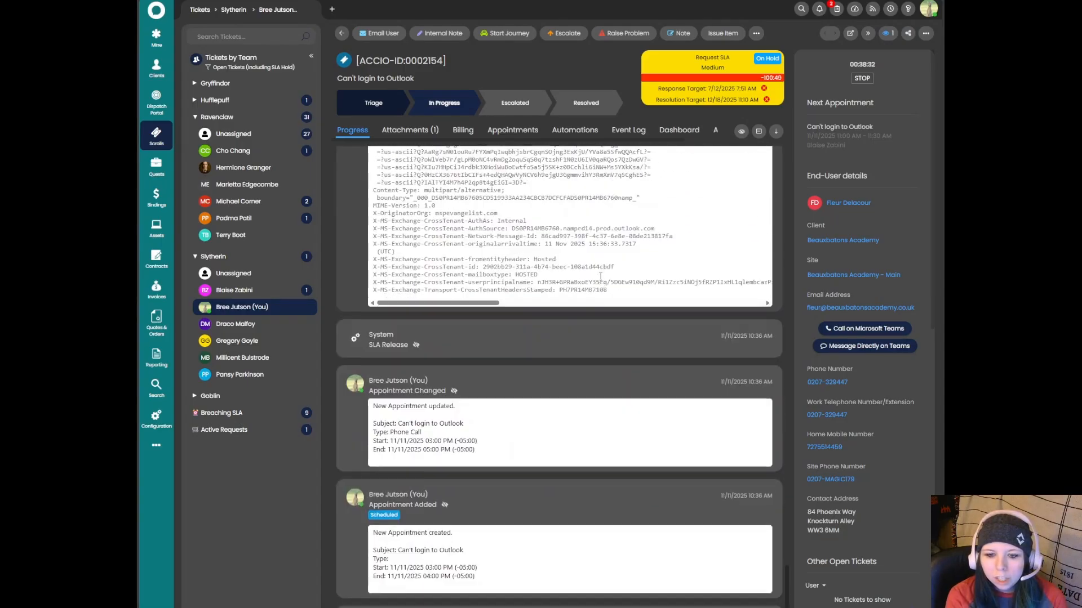
scroll(600, 276, "down", 15)
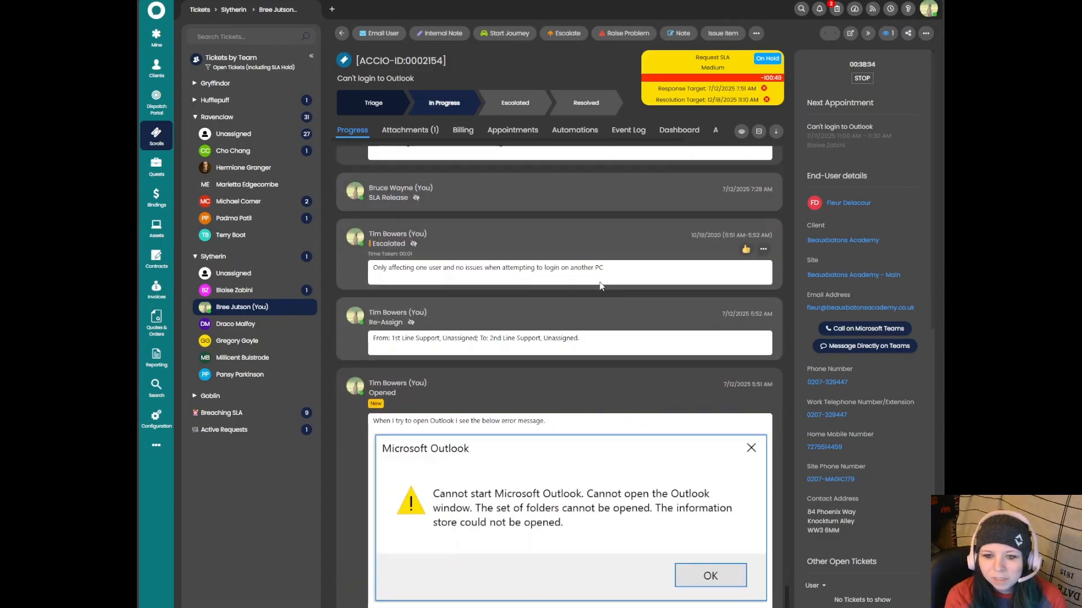
scroll(471, 363, "up", 10)
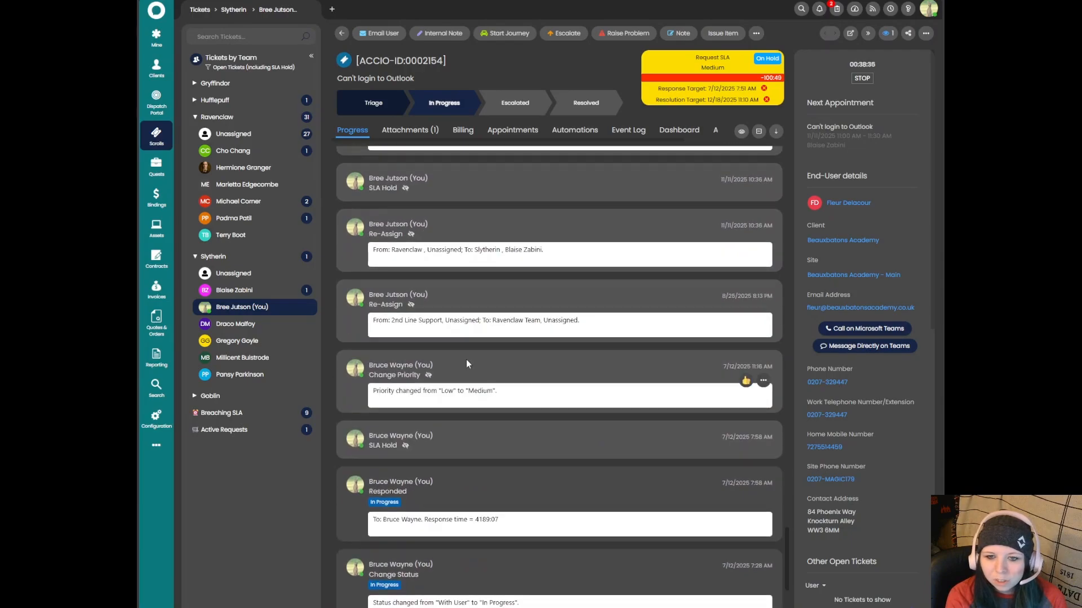
scroll(466, 364, "up", 10)
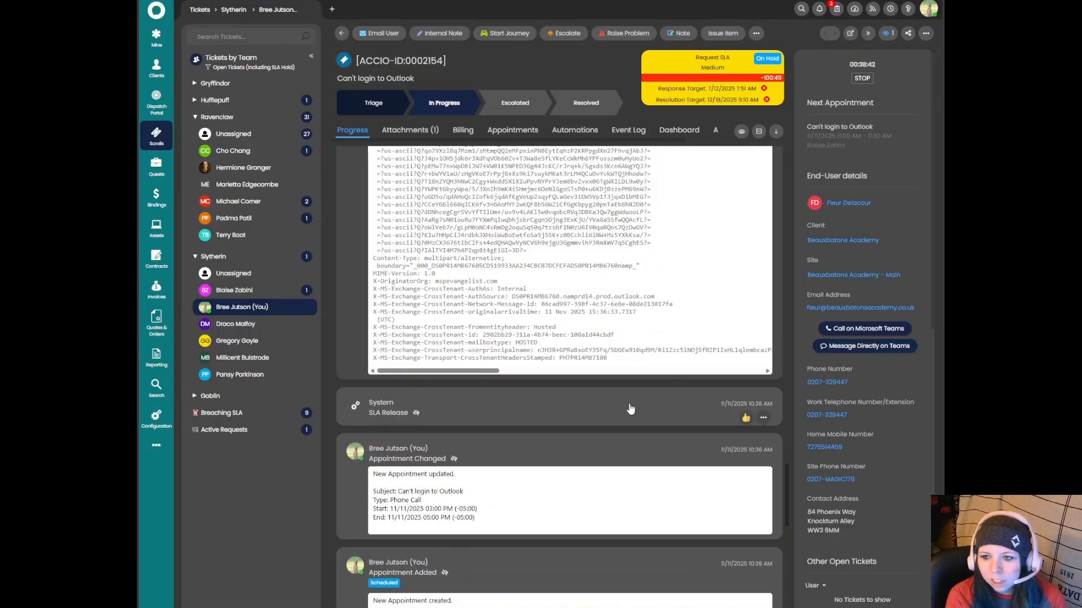
scroll(512, 427, "up", 5)
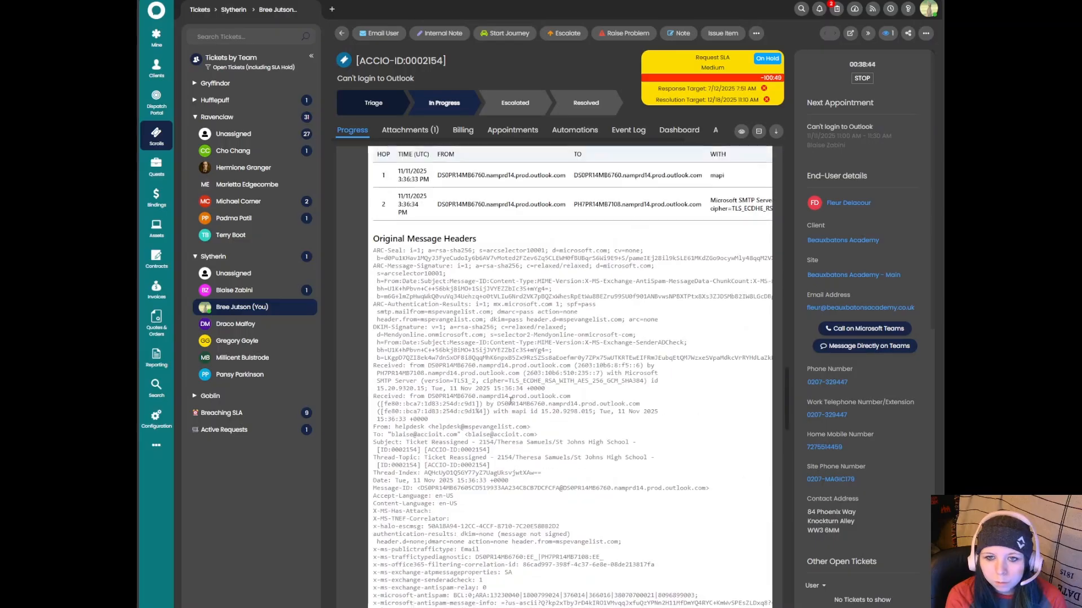
- Review the progress feed from the undelivered-message email back up to the newest reassignment, checking the SLA, appointment and note entries
scroll(510, 400, "up", 15)
scroll(495, 397, "down", 3)
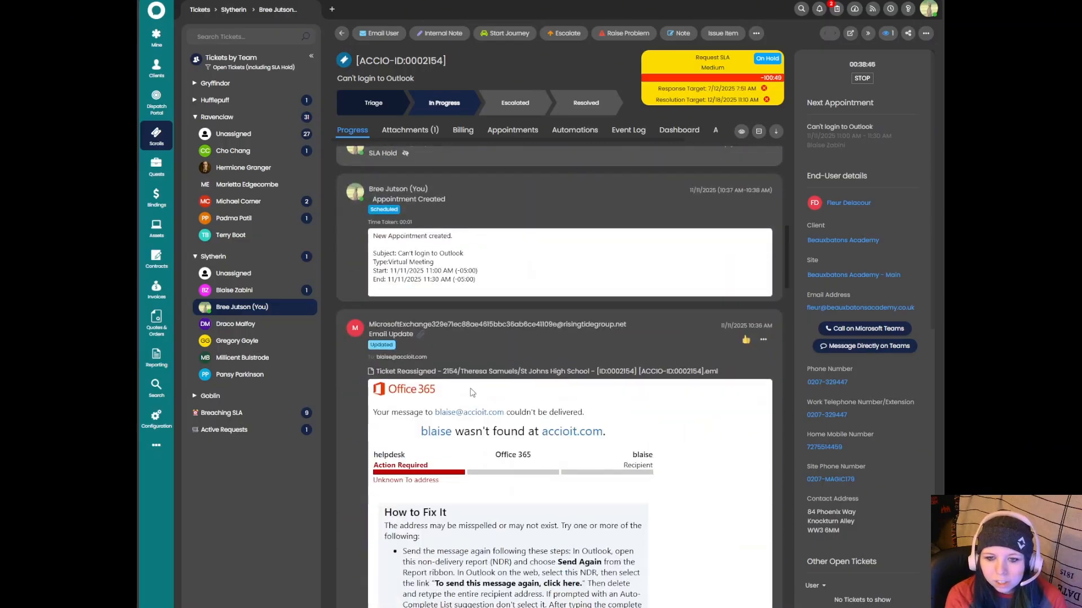
scroll(472, 393, "up", 5)
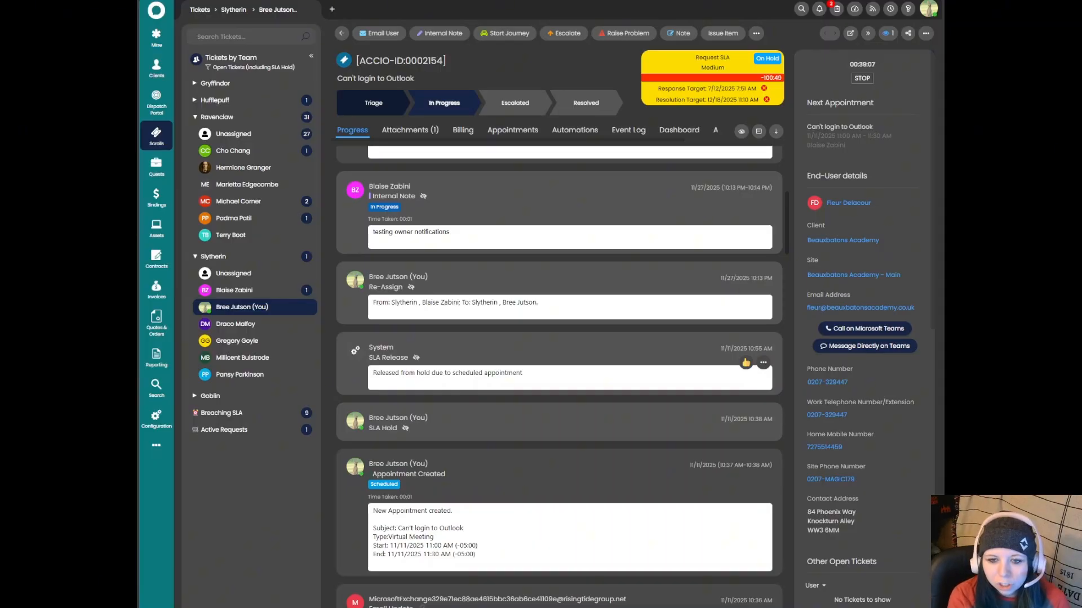
scroll(563, 366, "up", 1)
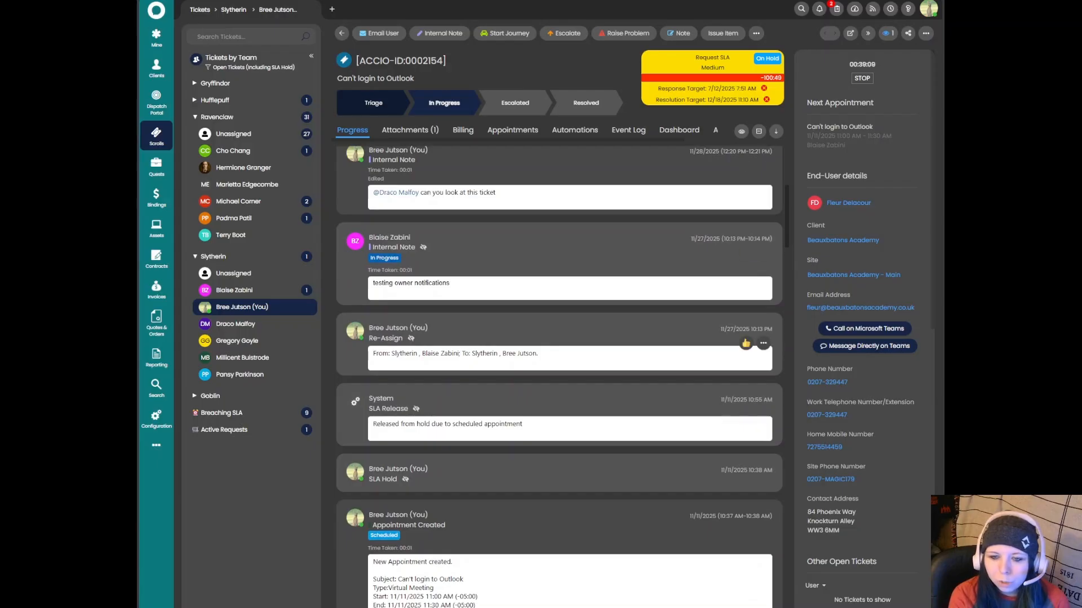
scroll(563, 484, "down", 4)
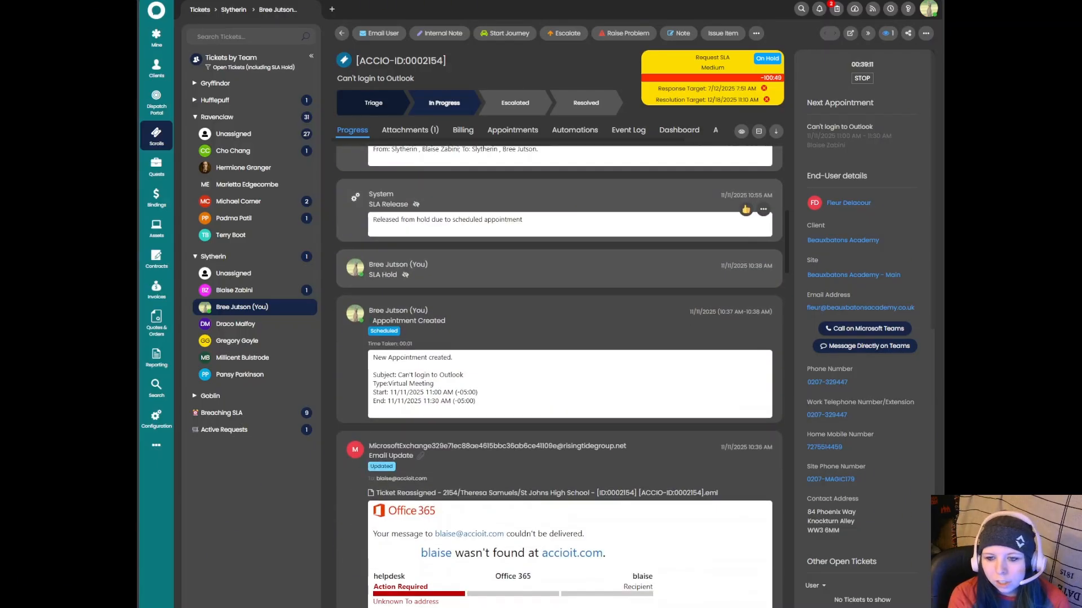
scroll(563, 484, "up", 5)
scroll(560, 372, "up", 4)
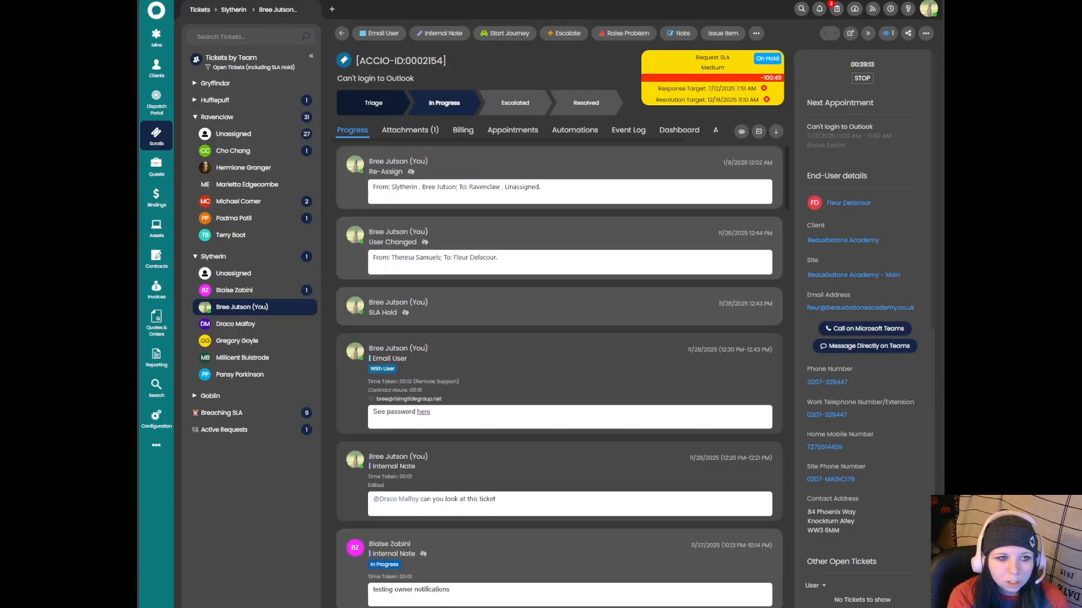
- Filter the ticket's progress feed to show only time entries
left_click(741, 132)
left_click(676, 245)
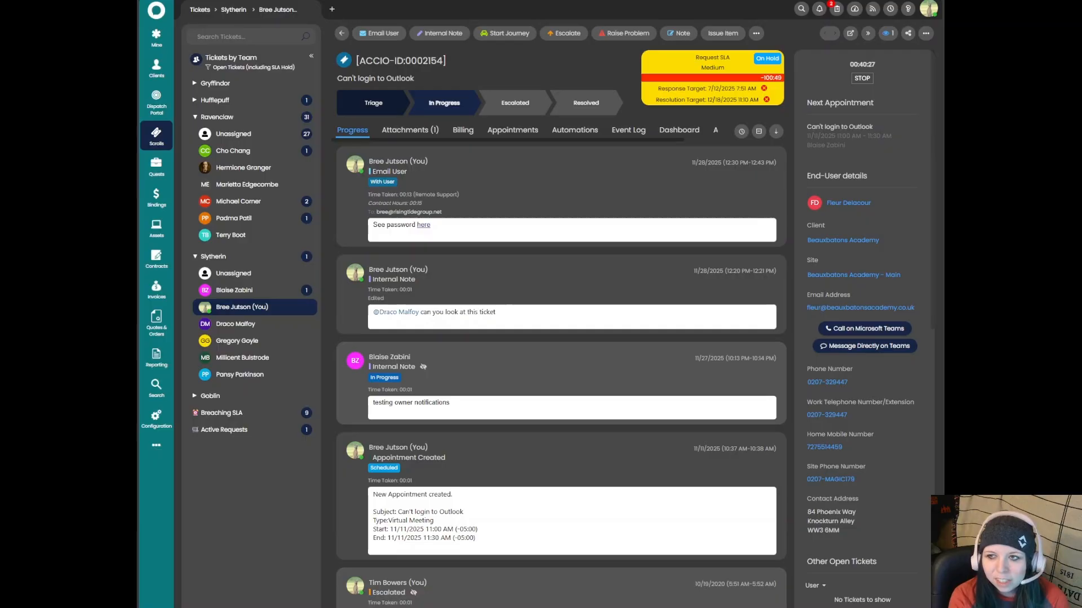
left_click(926, 33)
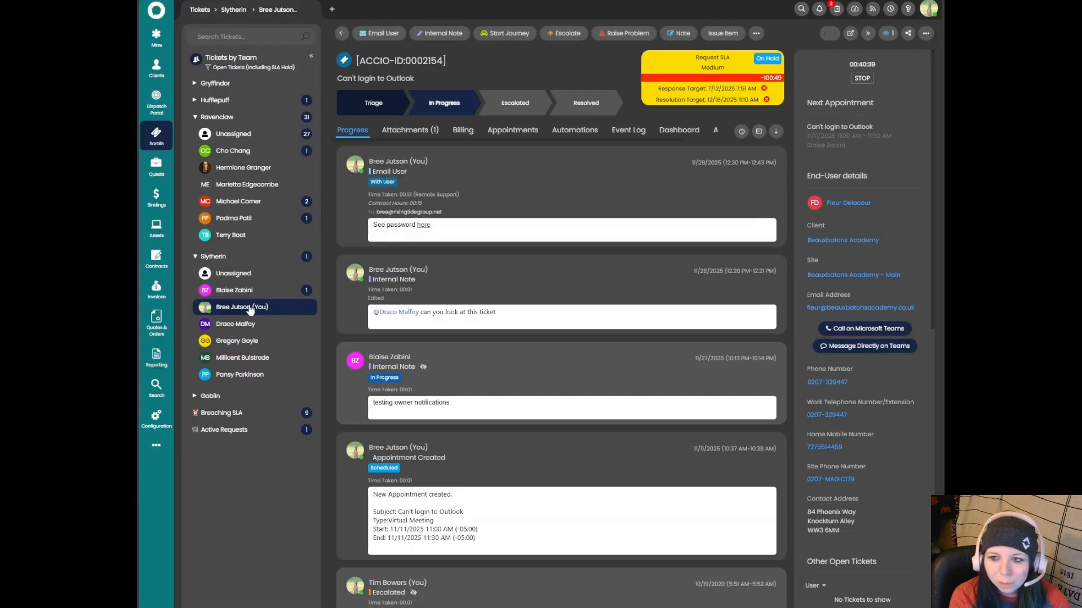
- Open the Switch offline ticket from the two-ticket Ravenclaw agent queue and move to the neighbouring Azure Access Issue ticket and back
scroll(843, 370, "down", 6)
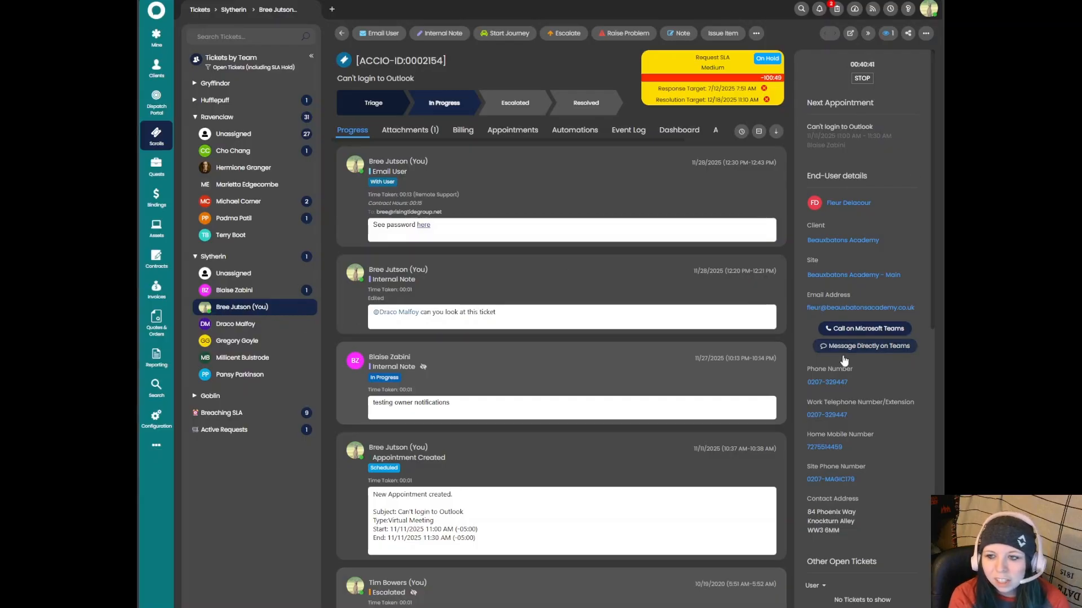
scroll(842, 370, "up", 5)
left_click(261, 202)
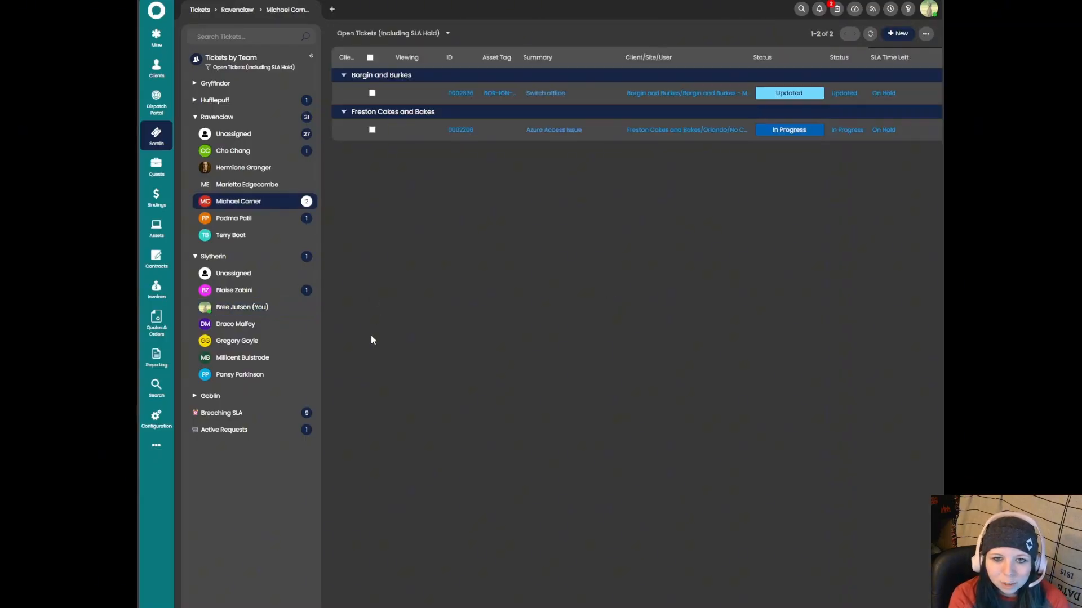
left_click(557, 96)
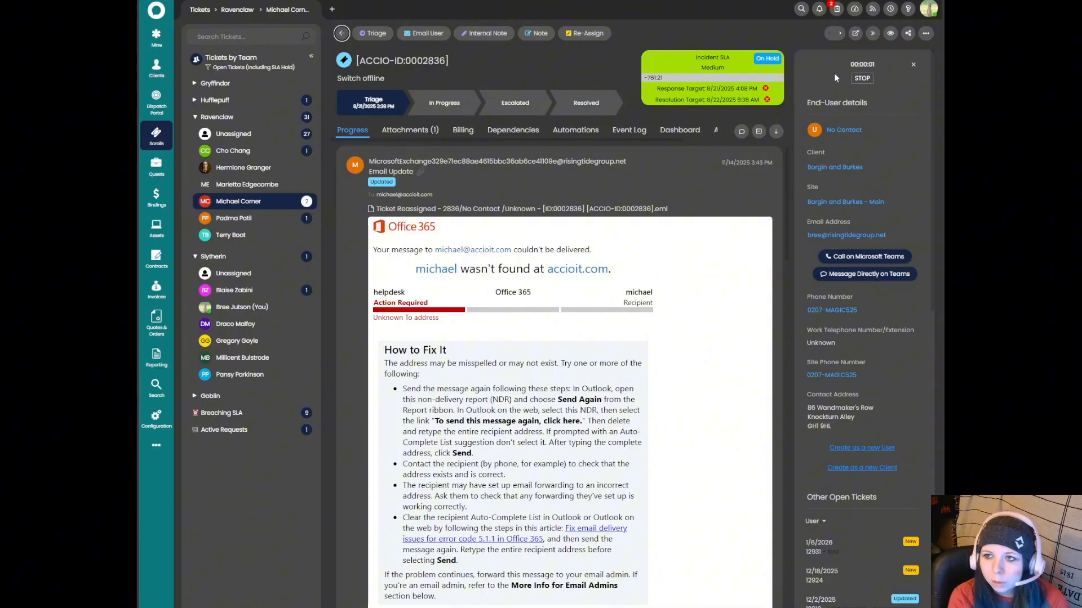
left_click(839, 33)
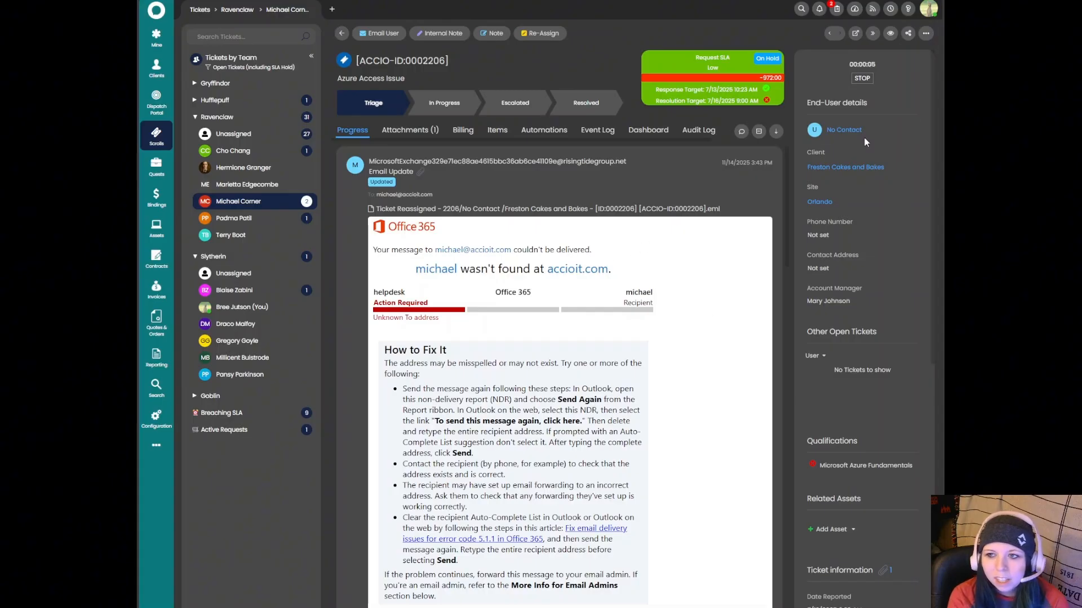
left_click(832, 34)
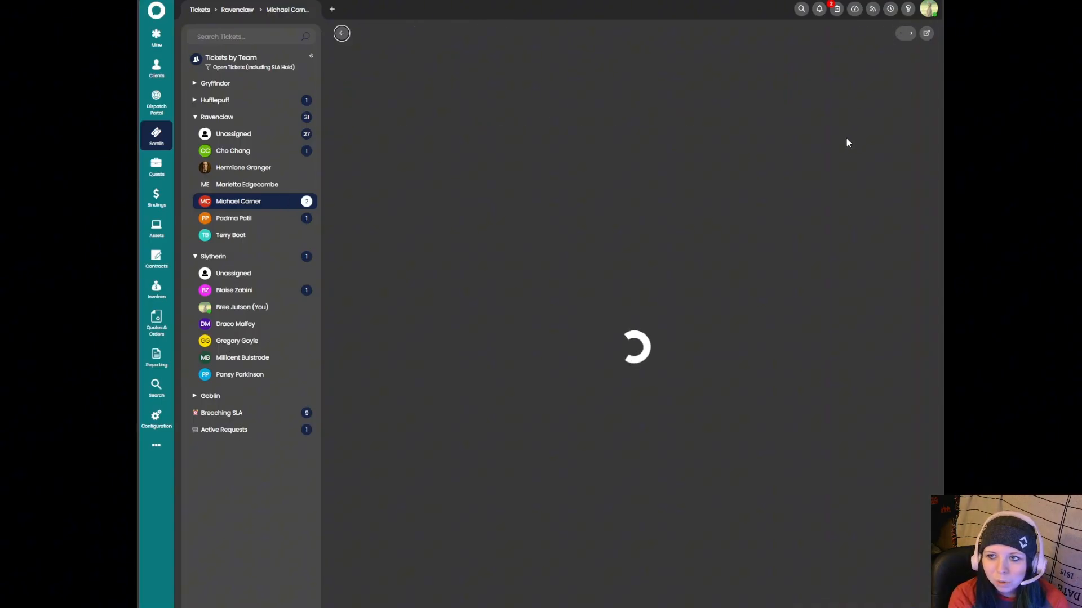
left_click(841, 35)
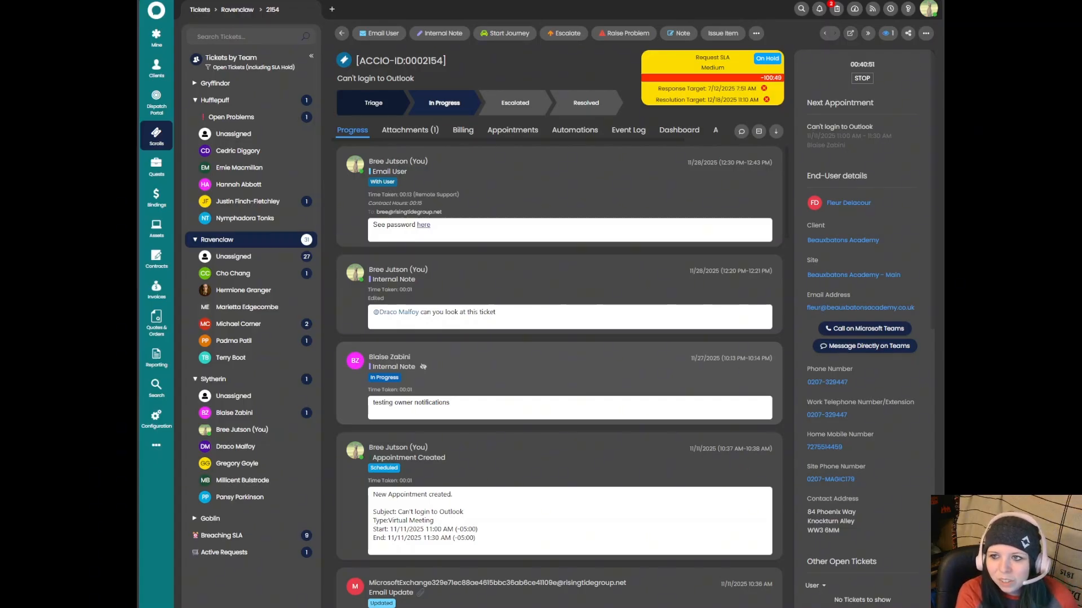
- Open the "Can't login to Outlook" ticket in its own view, collapse its information columns and expand them again
left_click(850, 34)
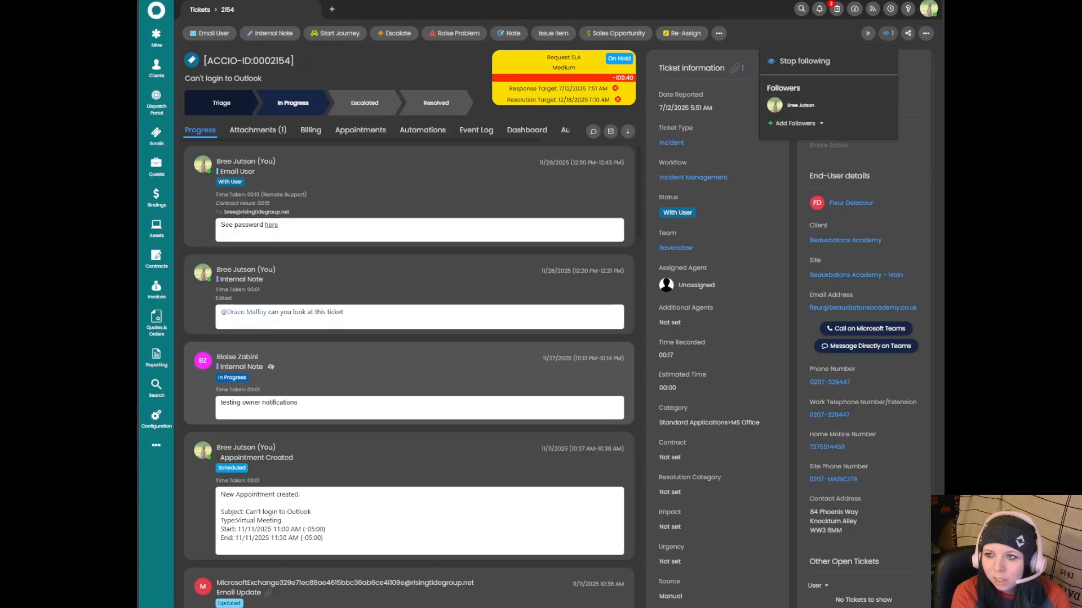
left_click(867, 33)
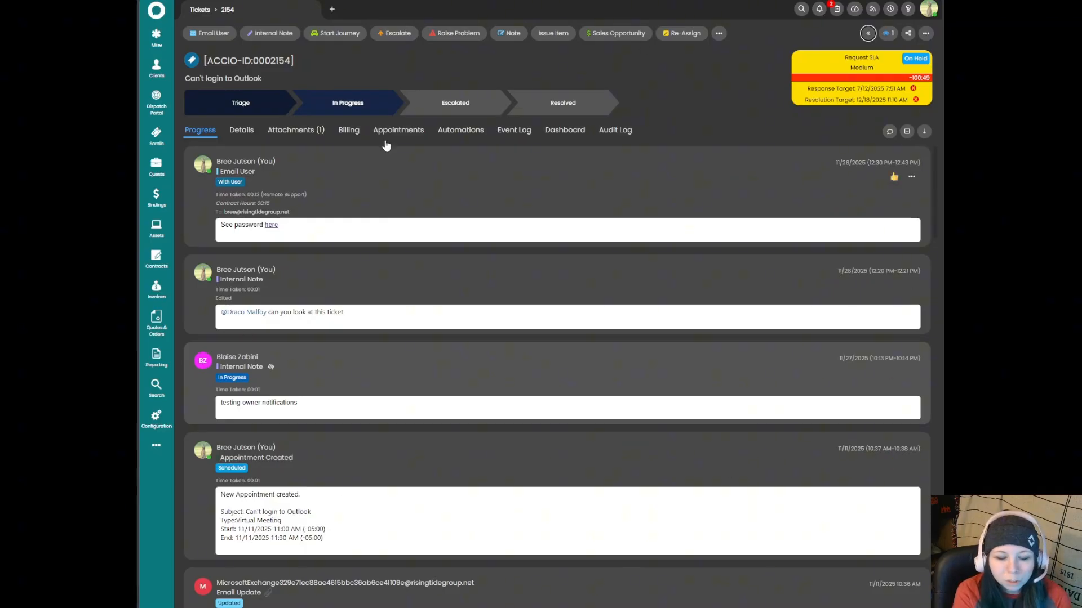
left_click(868, 33)
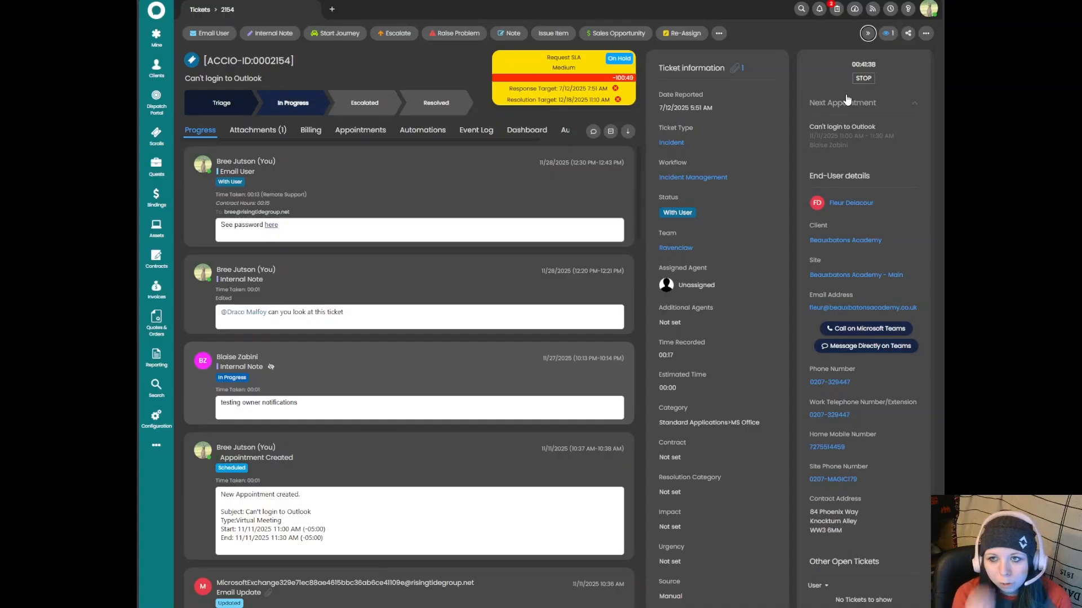
- Open the ticket's followers list, review the options to stop following or add followers, and close it
left_click(889, 35)
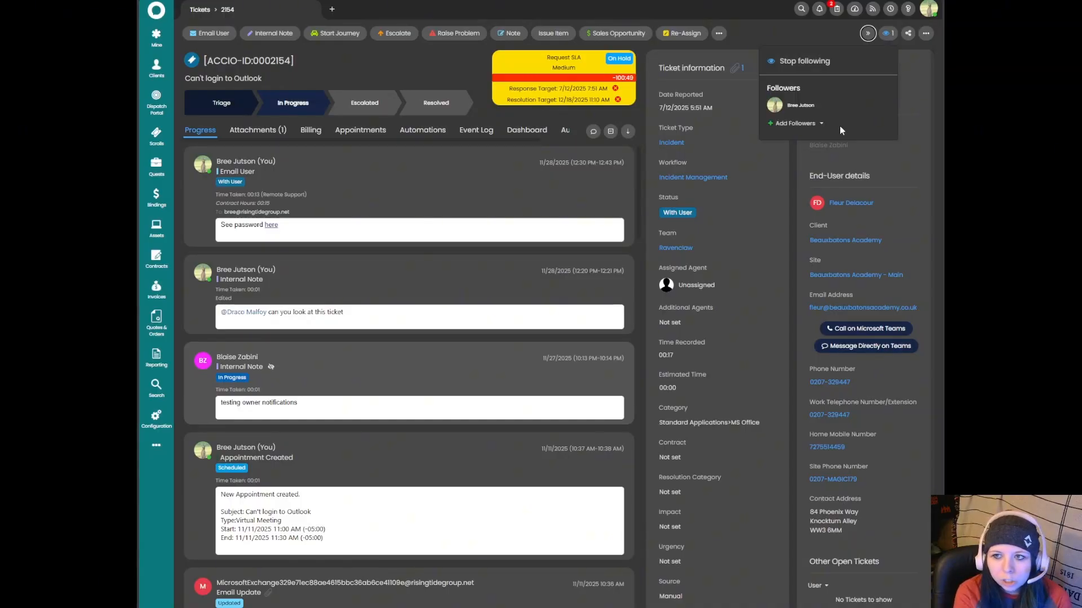
left_click(825, 106)
left_click(888, 34)
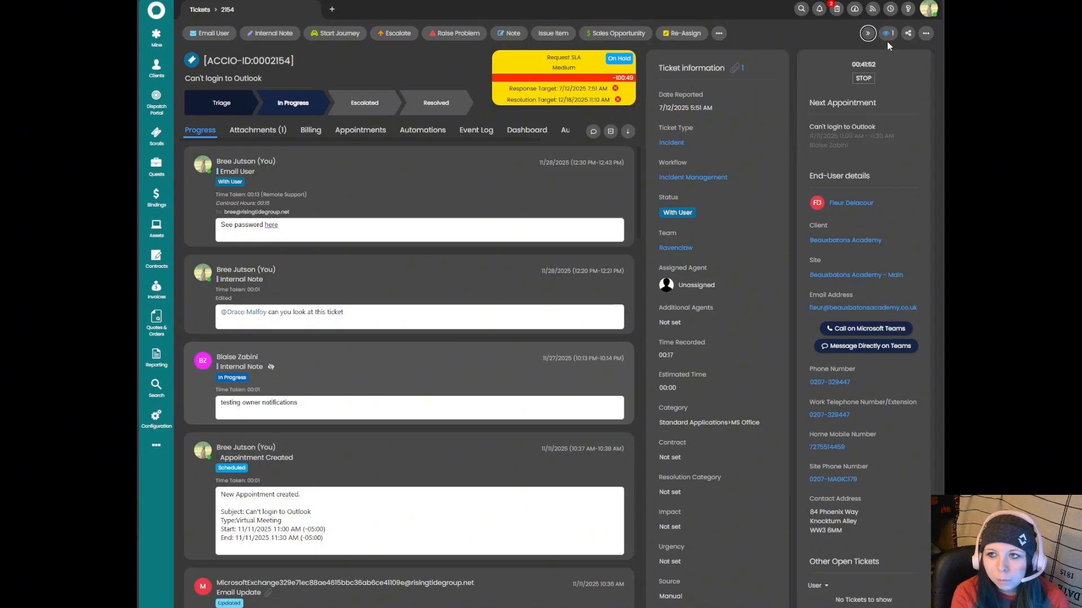
mouse_move(906, 34)
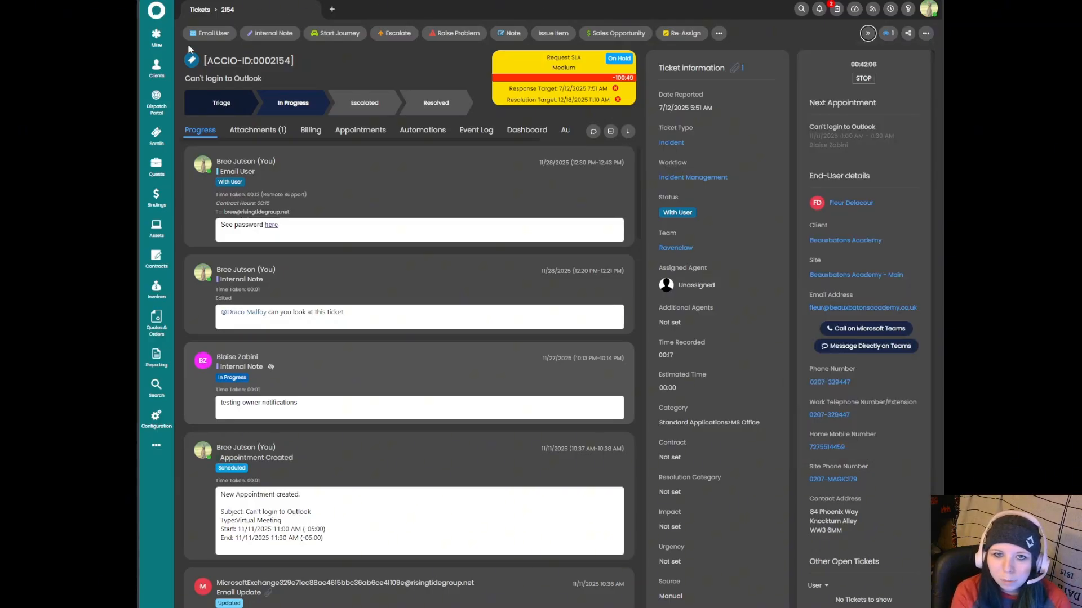
- Open the Issue Item list from the ticket's additional actions, look over the stock items and close it without issuing any
left_click(925, 33)
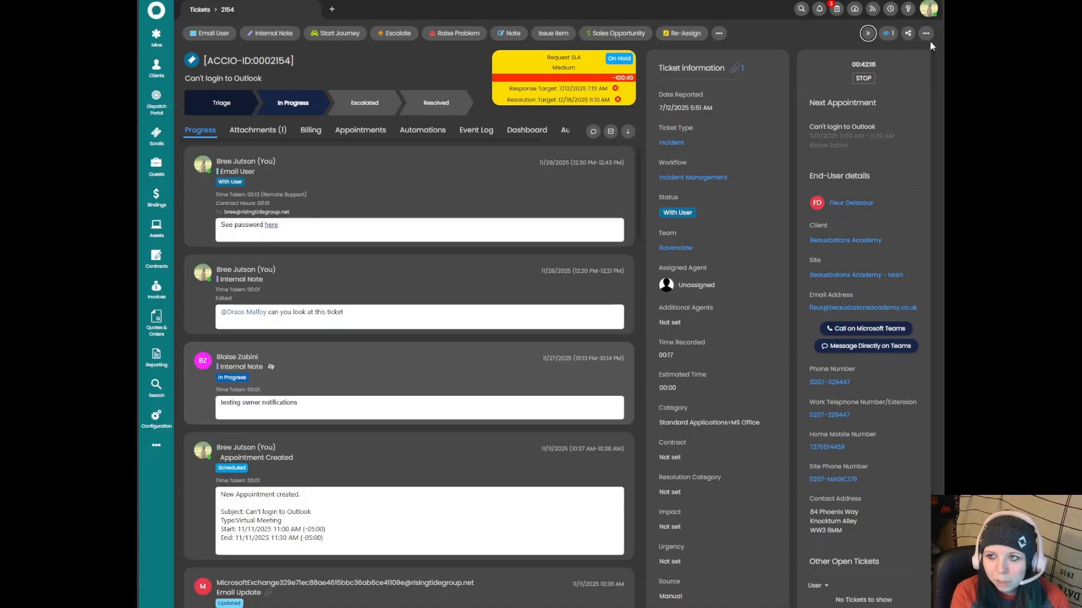
mouse_move(928, 36)
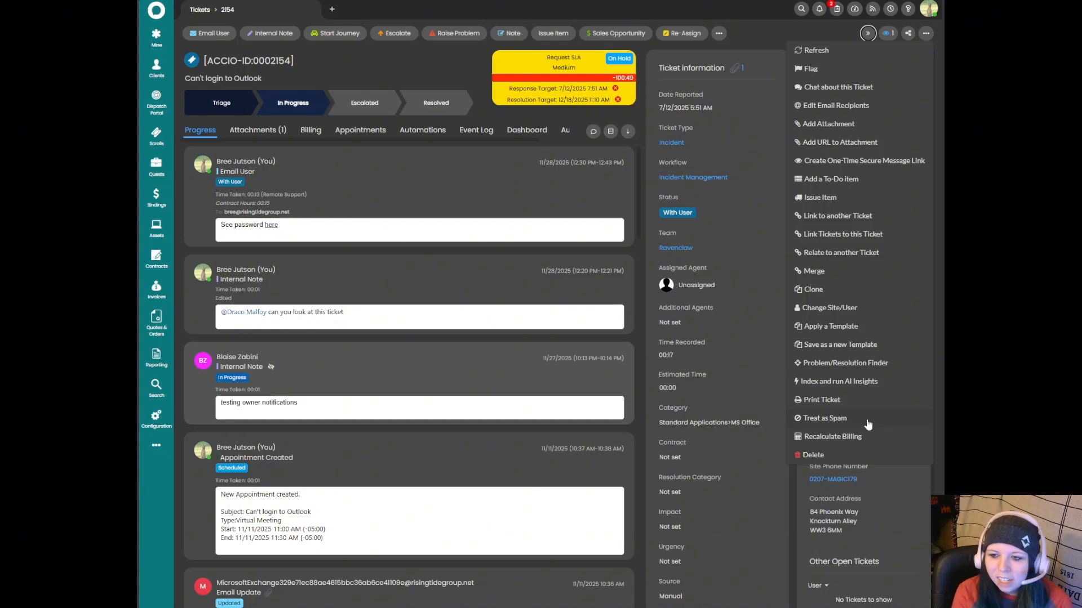
left_click(856, 202)
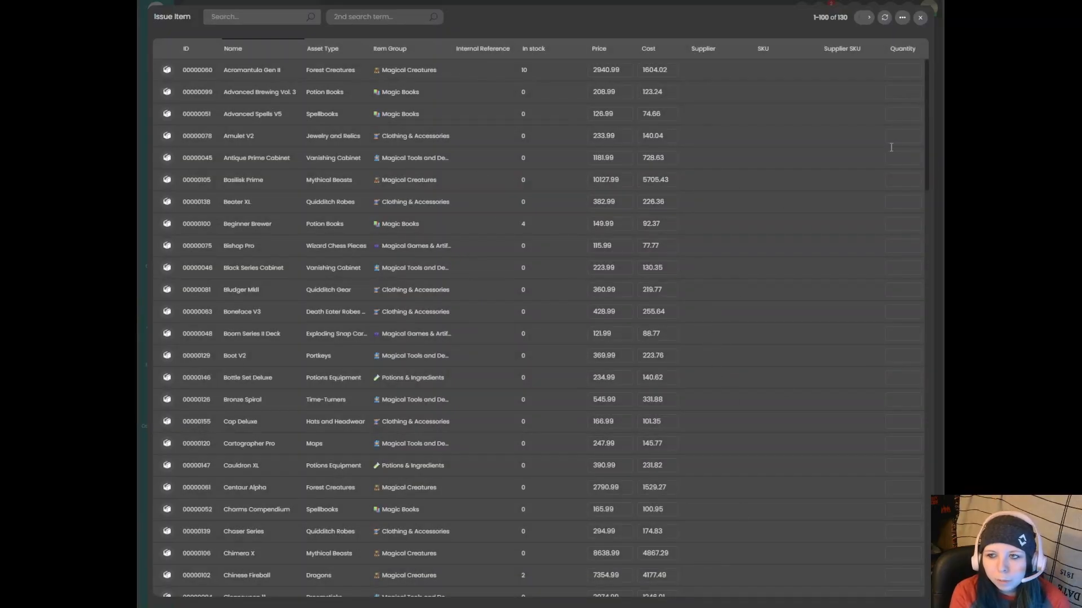
left_click(920, 18)
- Review the ticket's additional actions, such as Flag, Chat about this Ticket, Edit Email Recipients and Add Attachment
left_click(926, 33)
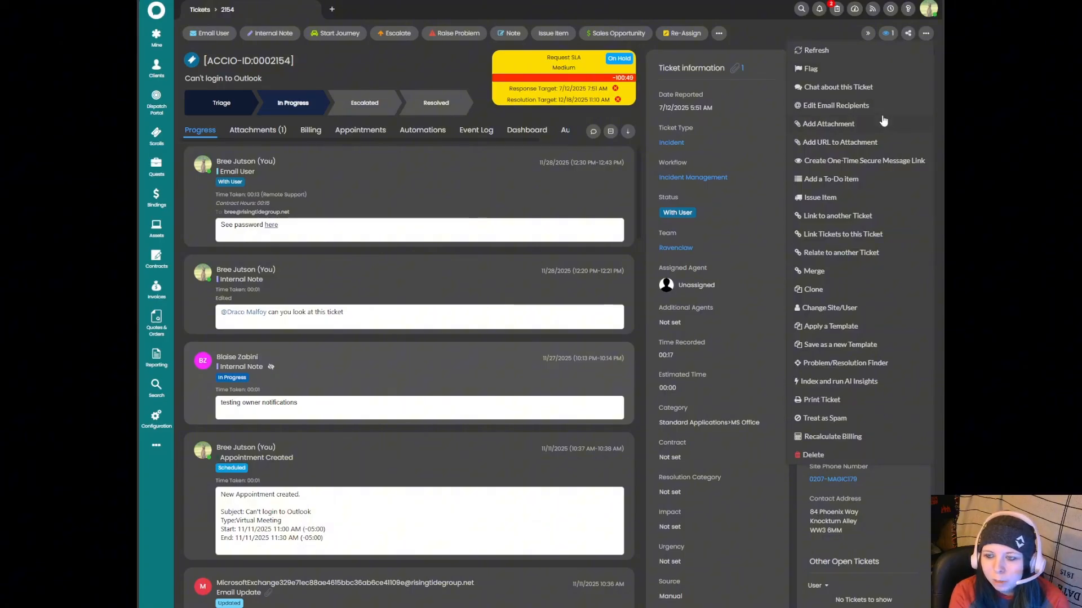
left_click(370, 58)
left_click(926, 33)
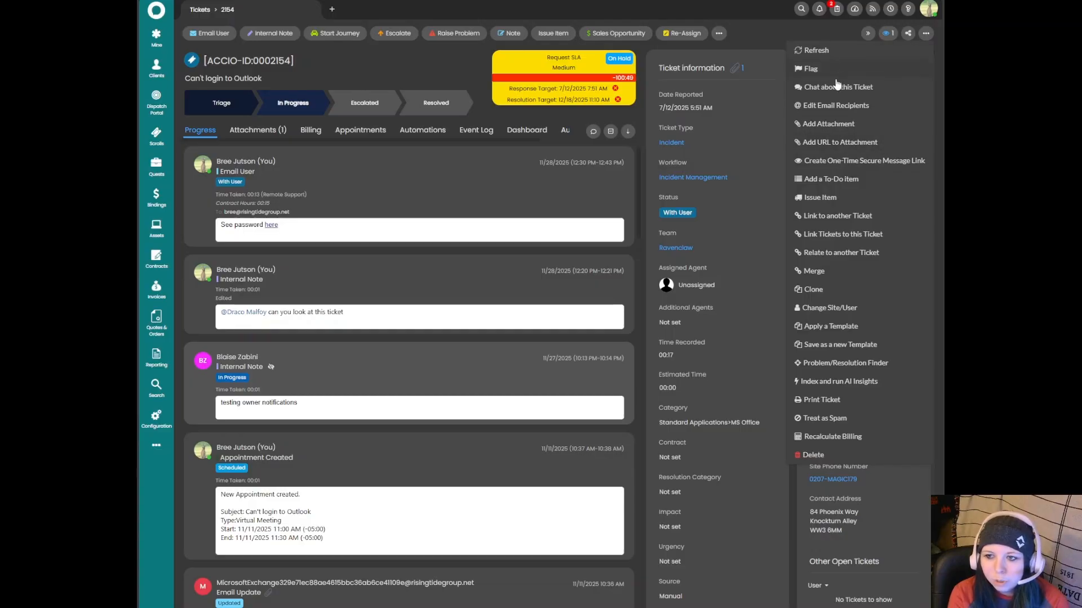
left_click(925, 34)
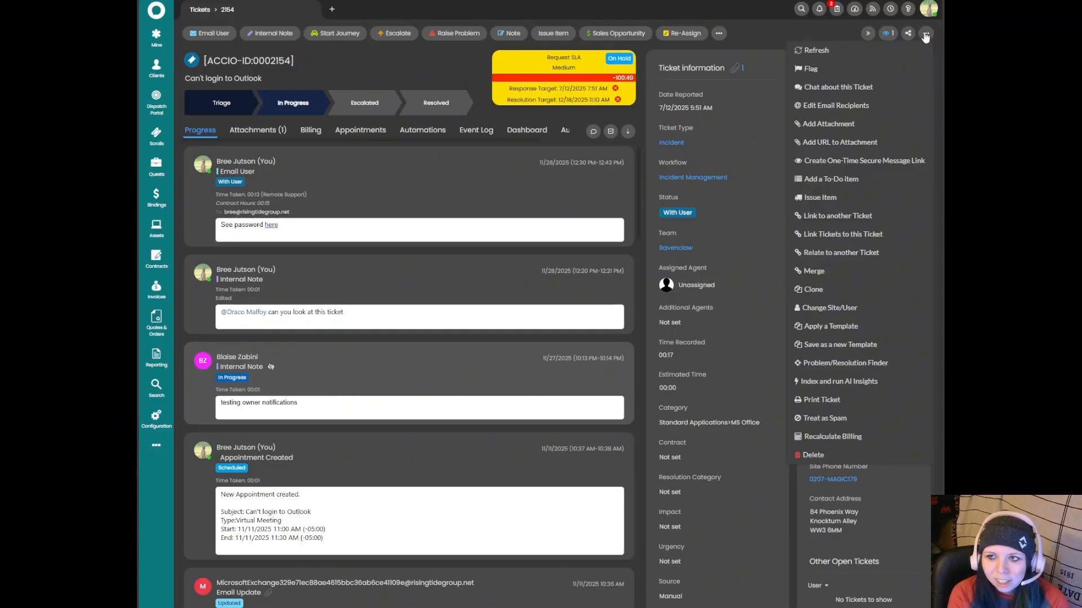